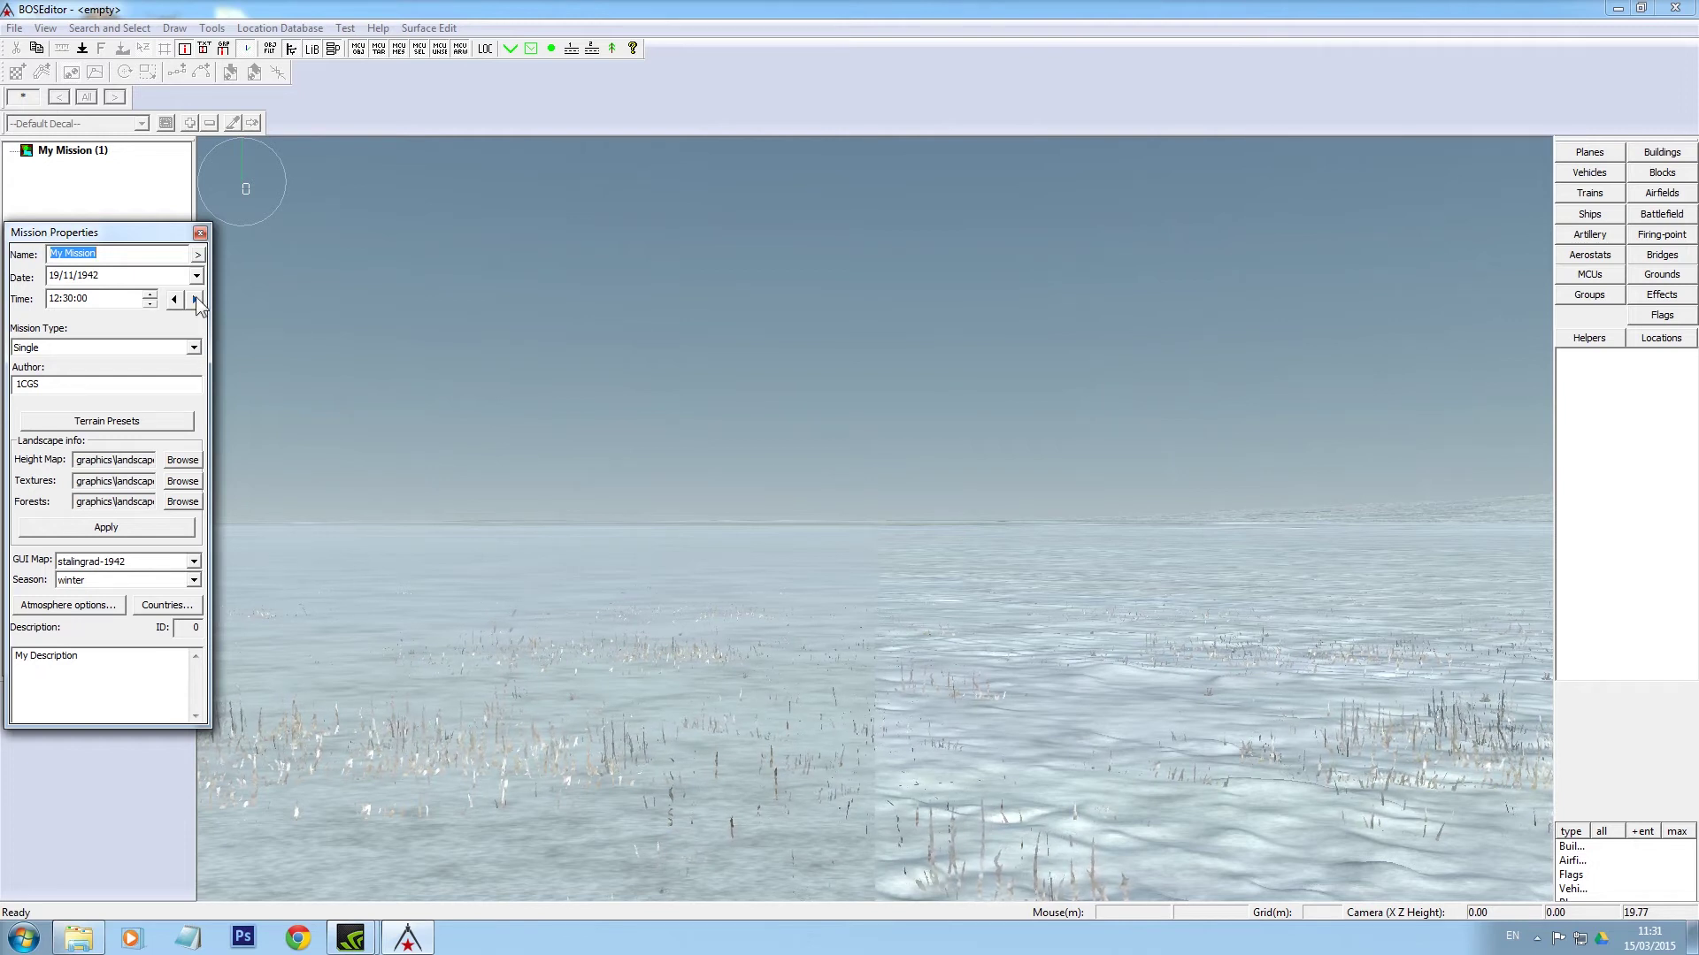
- Apply the stalingrad terrain preset to the mission
{"action": "mouse_move", "coordinate": [172, 230]}
{"action": "left_mouse_down"}
{"action": "mouse_move", "coordinate": [184, 352]}
{"action": "mouse_move", "coordinate": [157, 209]}
{"action": "left_mouse_up"}
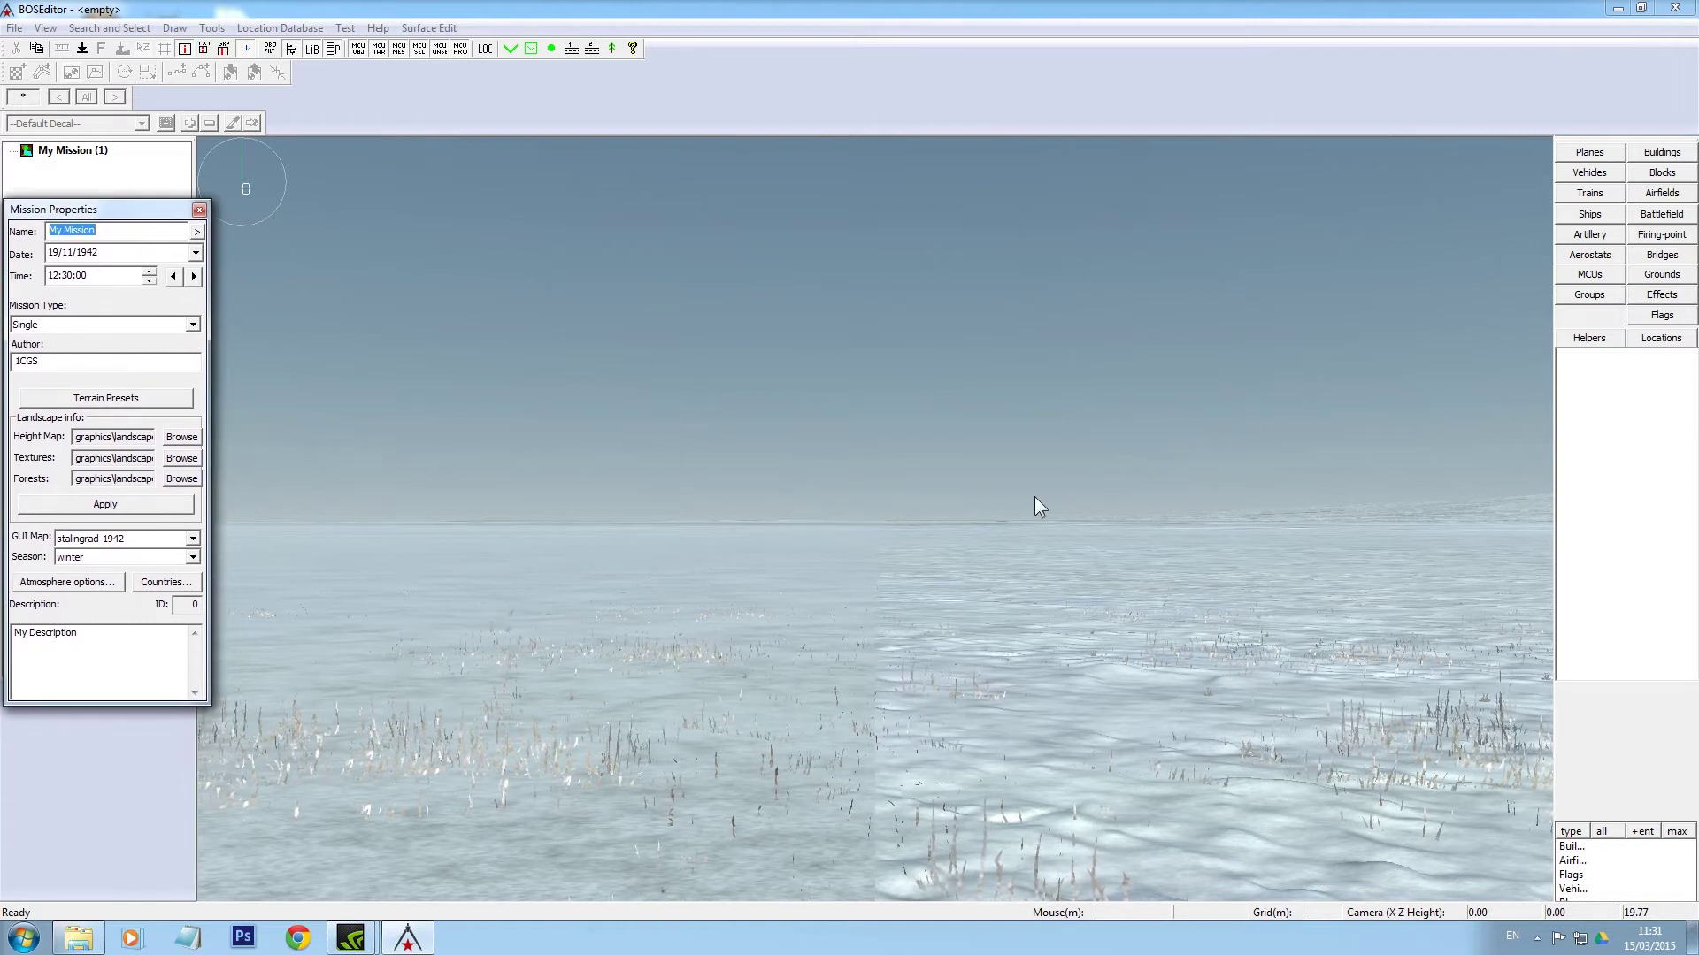
{"action": "left_click", "coordinate": [109, 400]}
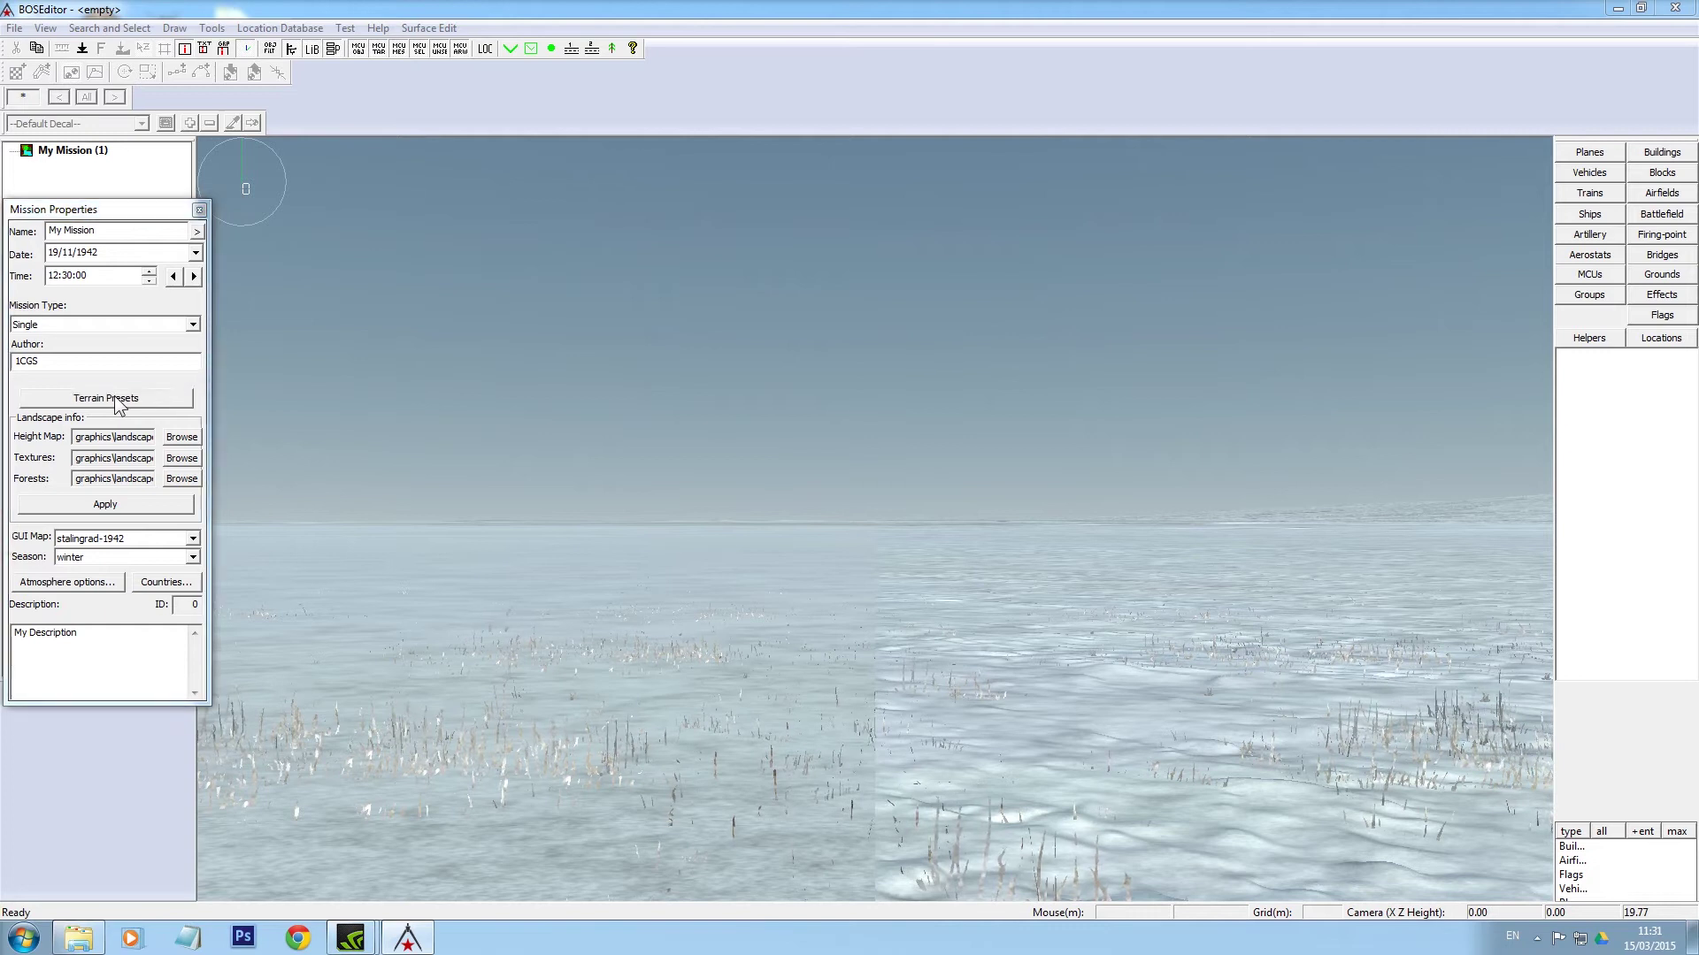
{"action": "left_click", "coordinate": [124, 413]}
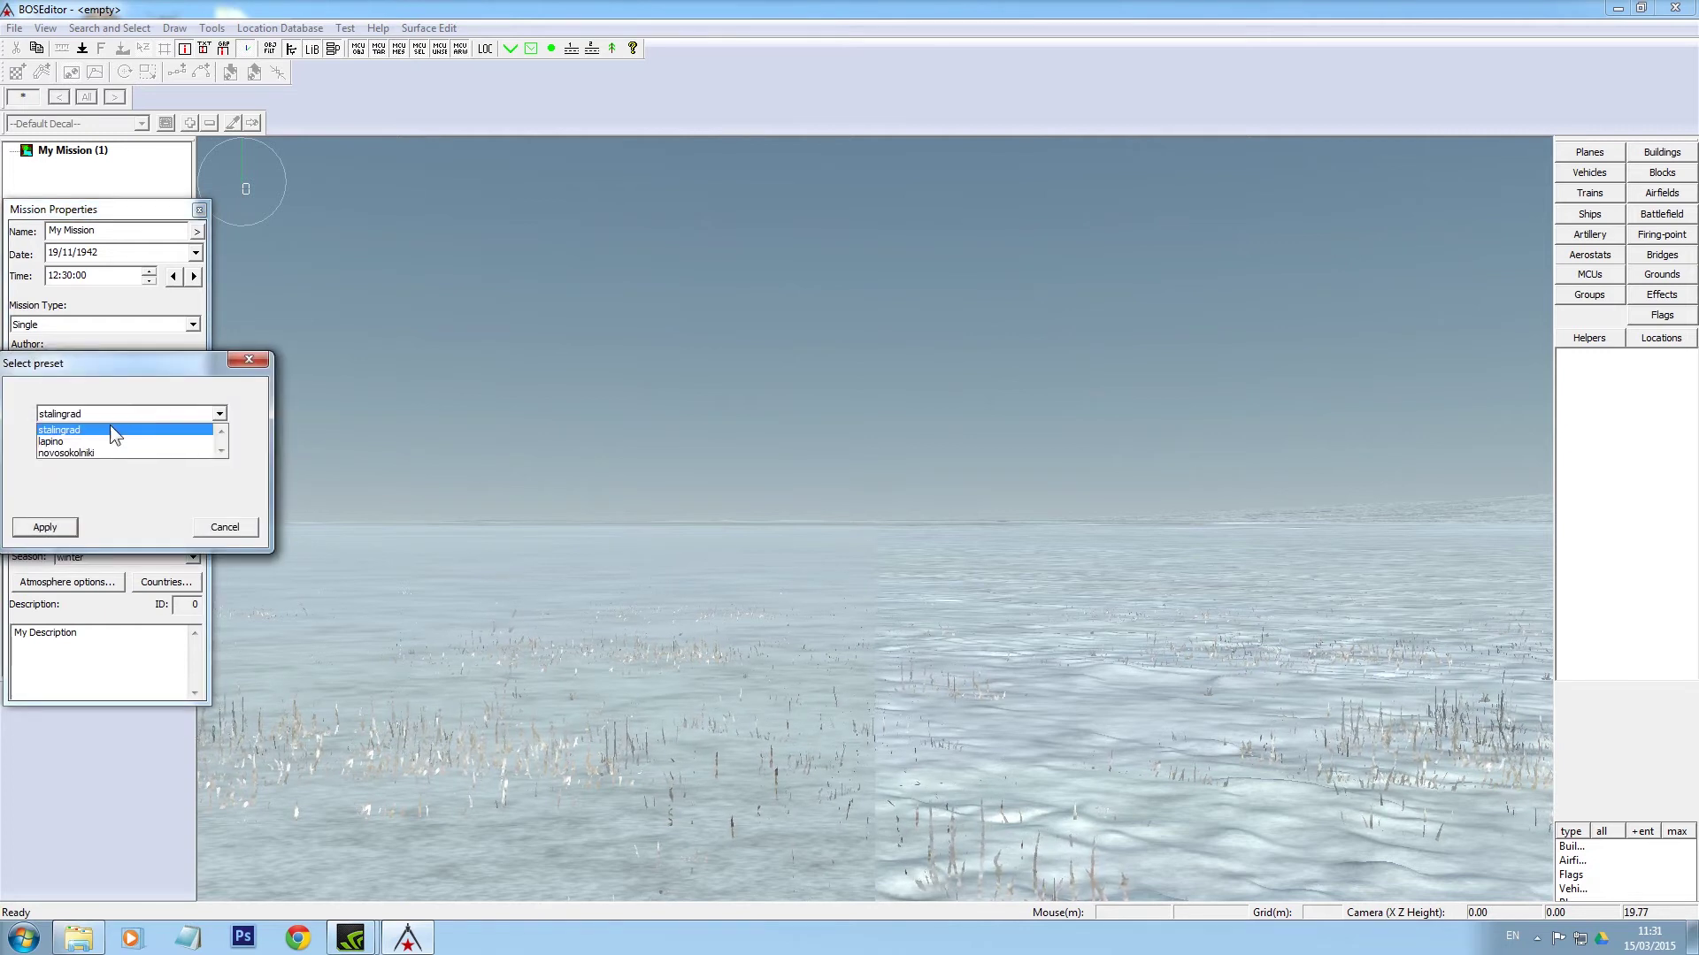
{"action": "left_click", "coordinate": [108, 426]}
{"action": "left_click", "coordinate": [45, 527]}
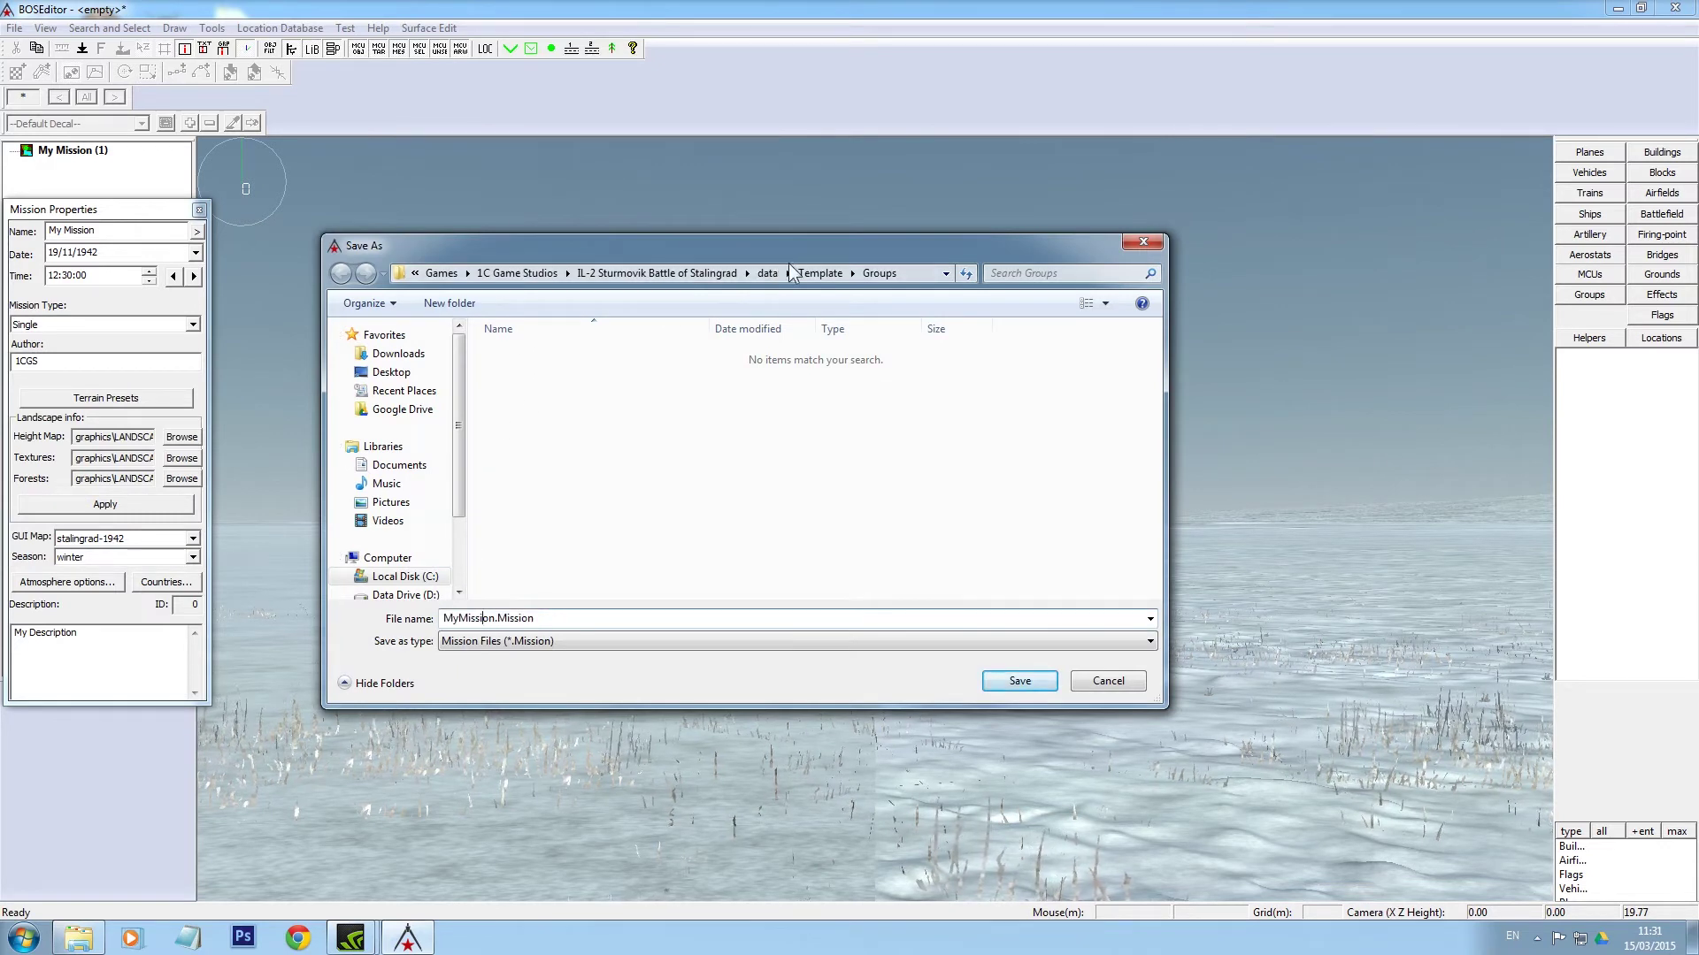
- Save the mission as Stalingrad test.Mission in the data\Missions\Test folder, replacing the existing file
{"action": "left_click", "coordinate": [768, 273]}
{"action": "double_click", "coordinate": [536, 519]}
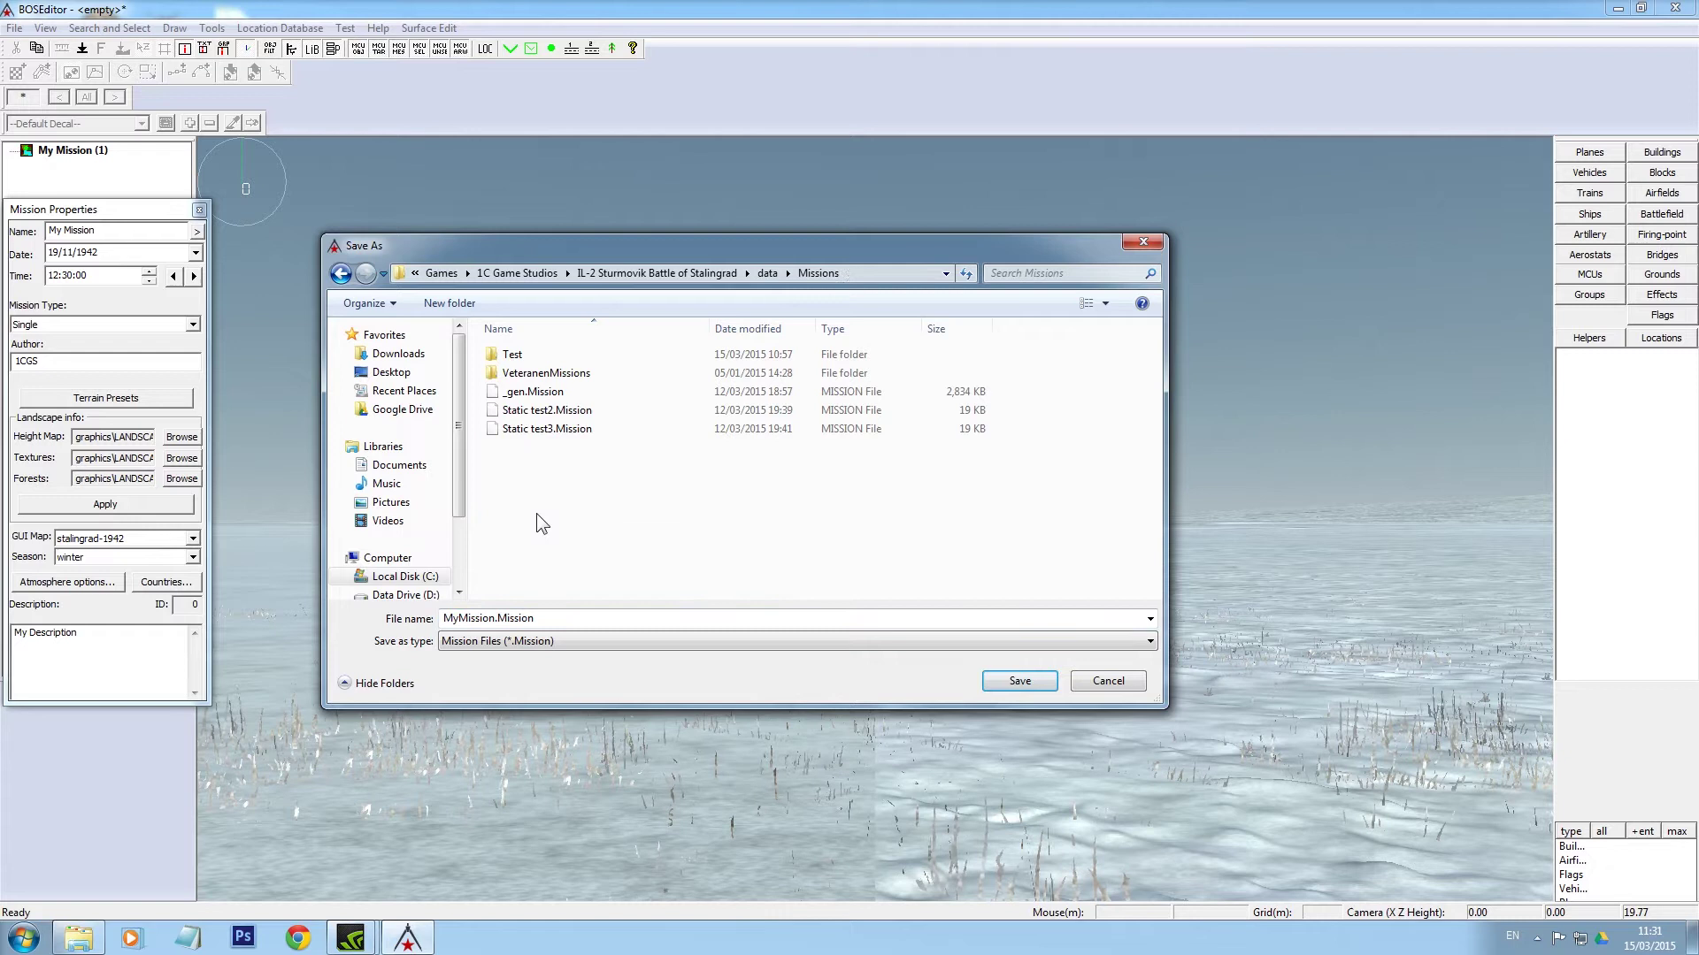
{"action": "double_click", "coordinate": [533, 354]}
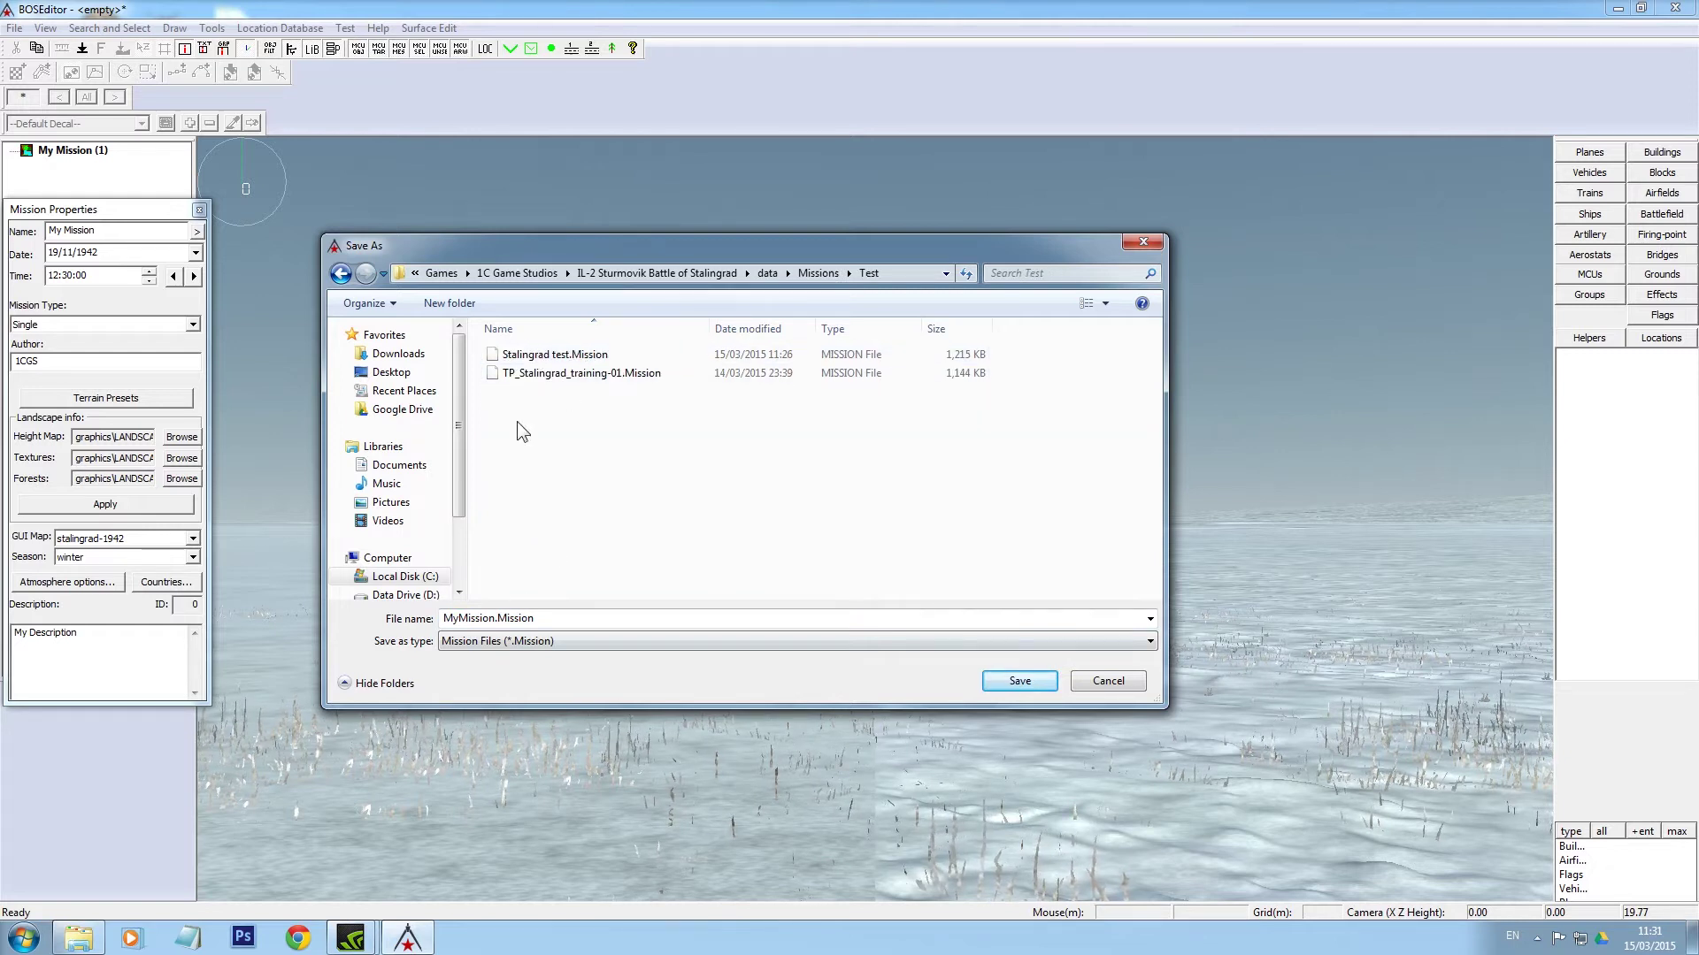
{"action": "left_click", "coordinate": [553, 354]}
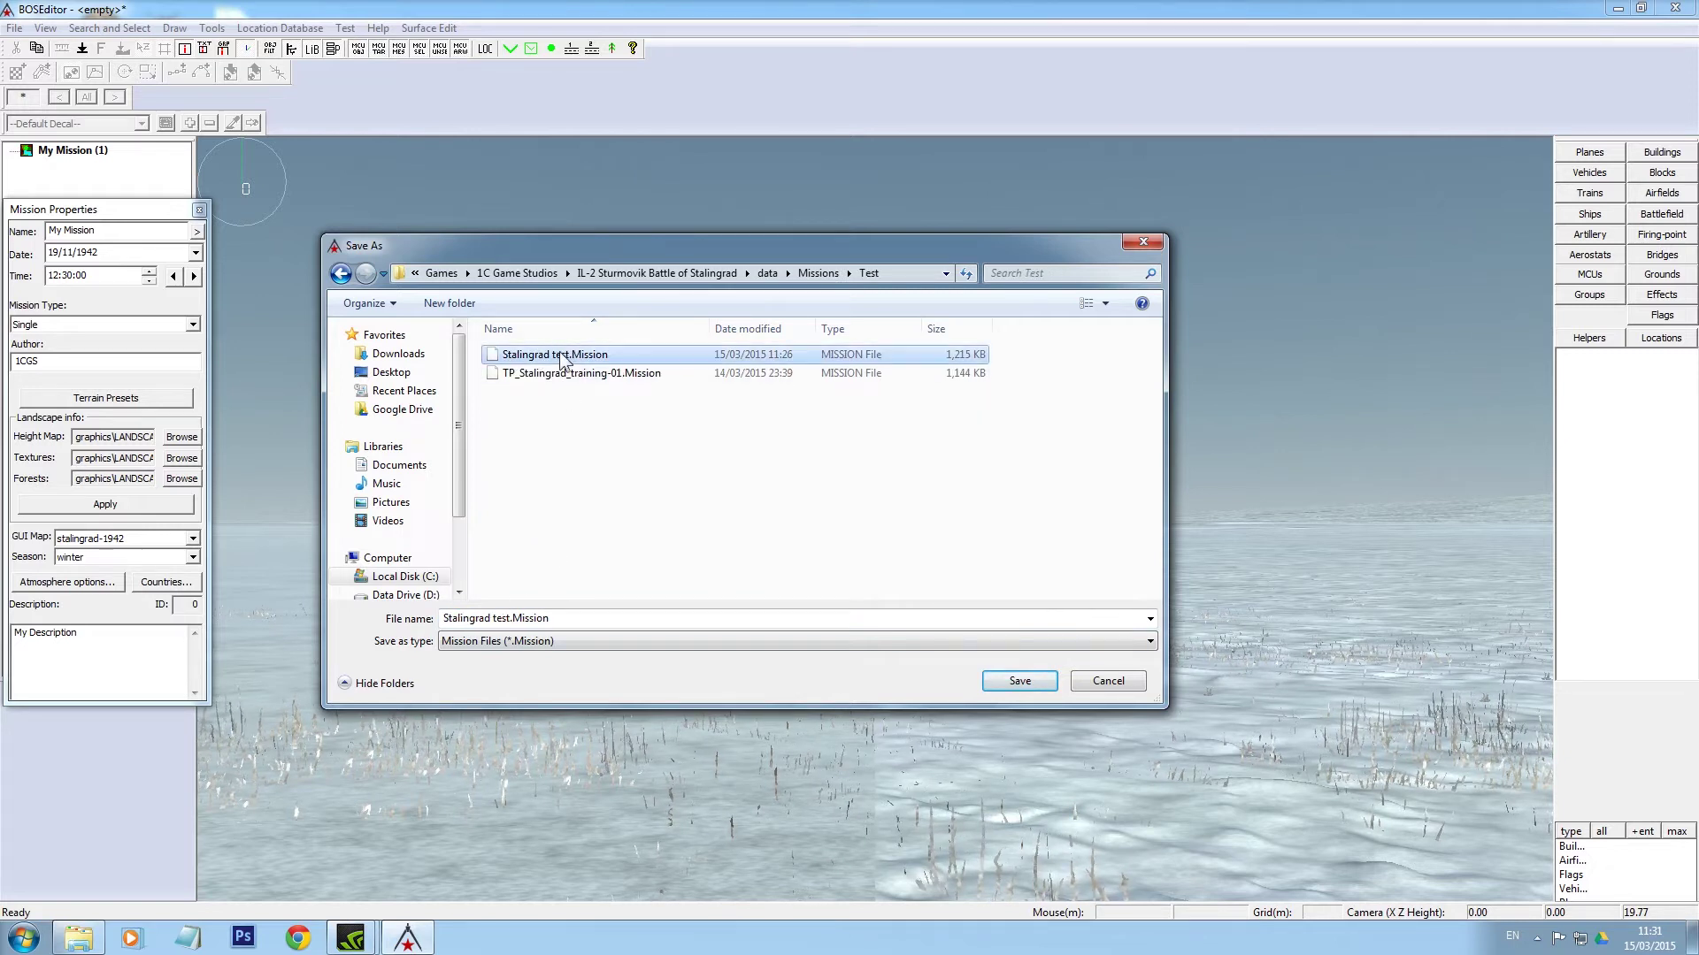
{"action": "left_click", "coordinate": [1020, 681]}
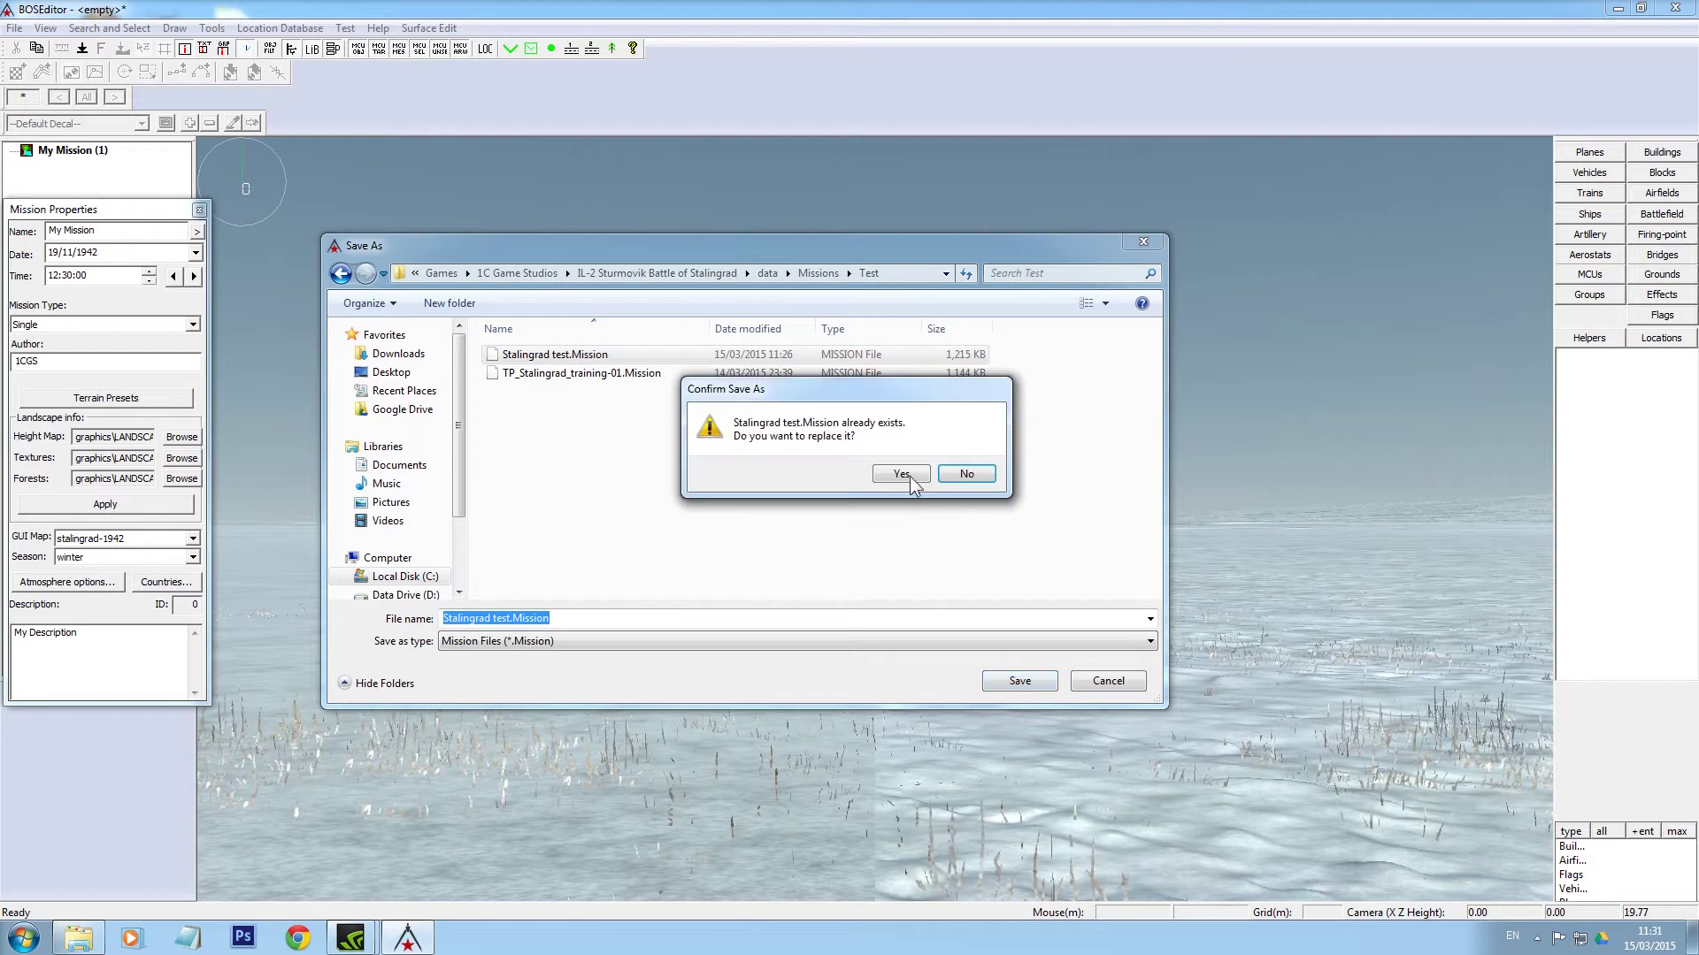
{"action": "left_click", "coordinate": [912, 484]}
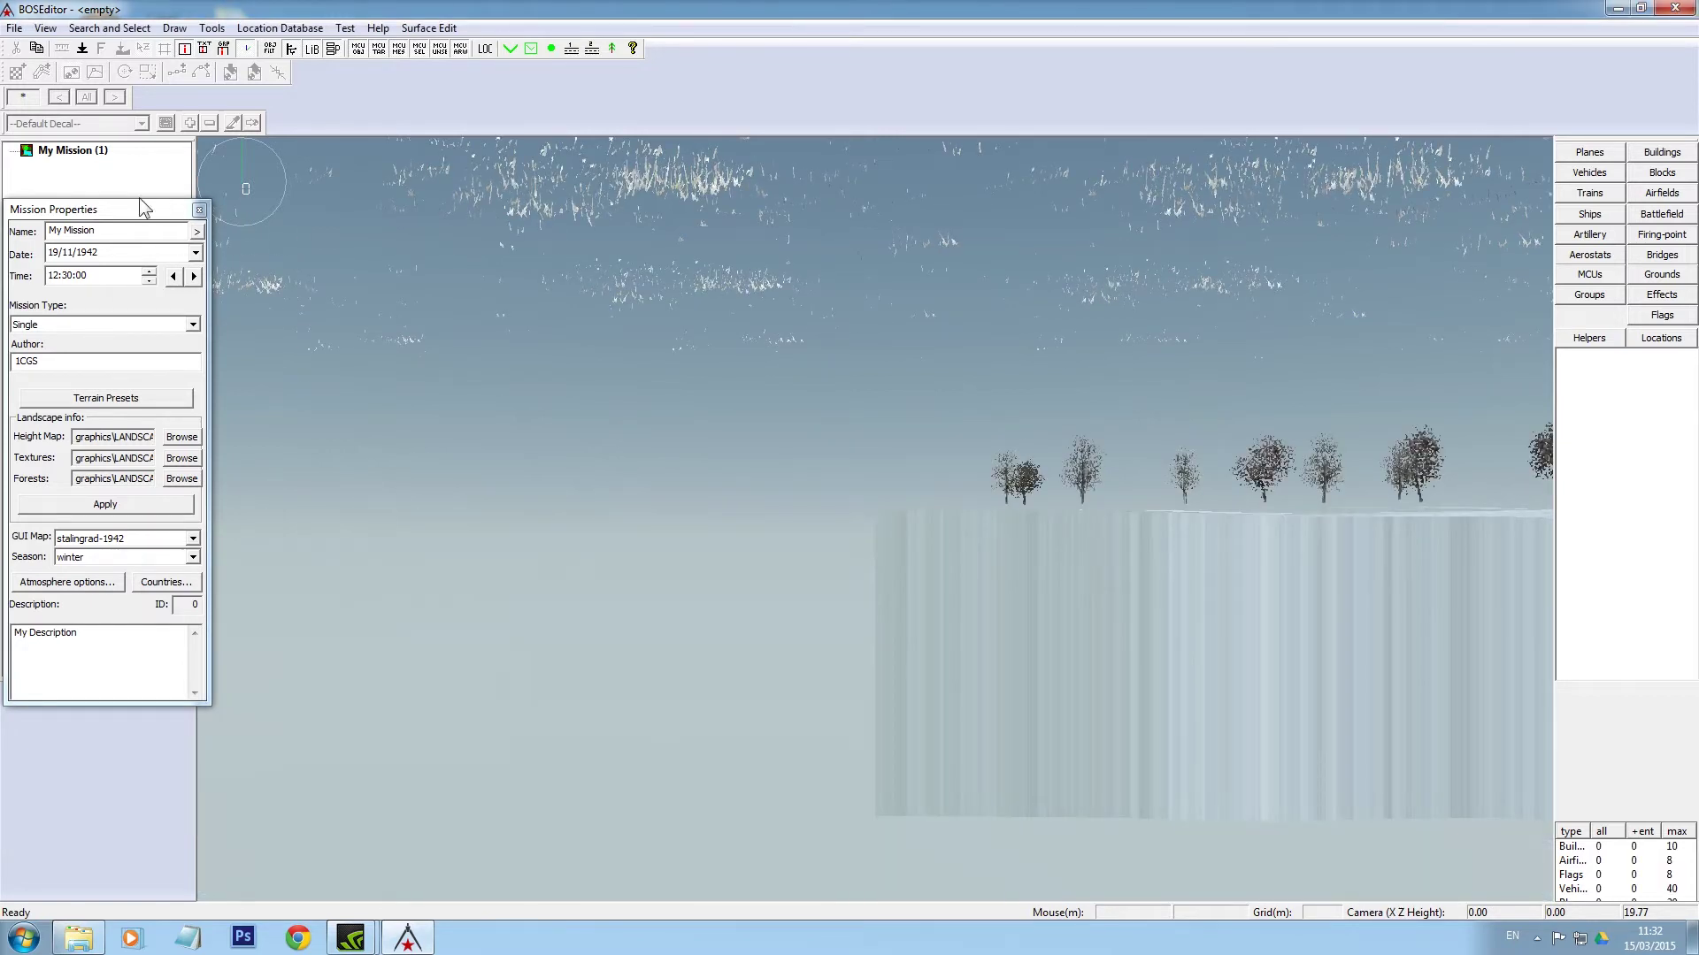
- Switch to the overhead map view and examine the terrain from the map corner across to the city blocks of Stalingrad
{"action": "left_click", "coordinate": [83, 50]}
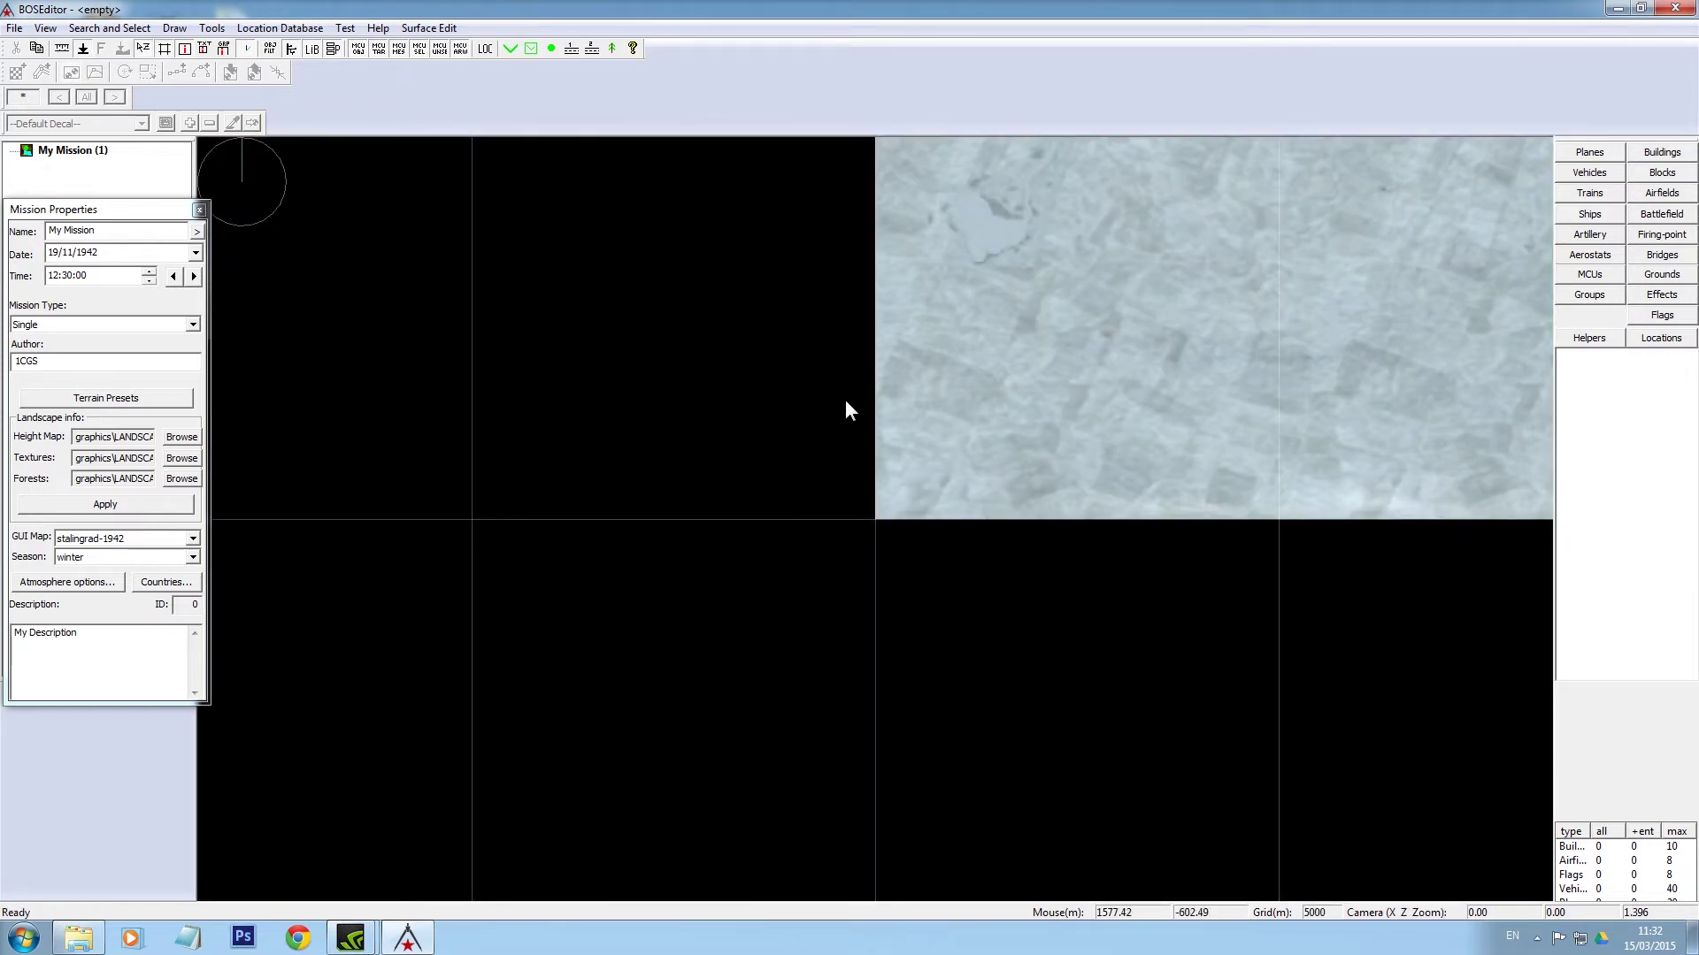
{"action": "middle_click_drag", "start_coordinate": [1267, 384], "coordinate": [713, 929]}
{"action": "middle_click_drag", "start_coordinate": [1160, 364], "coordinate": [567, 929]}
{"action": "middle_click_drag", "start_coordinate": [796, 630], "coordinate": [180, 877]}
{"action": "middle_click_drag", "start_coordinate": [1080, 475], "coordinate": [1061, 487]}
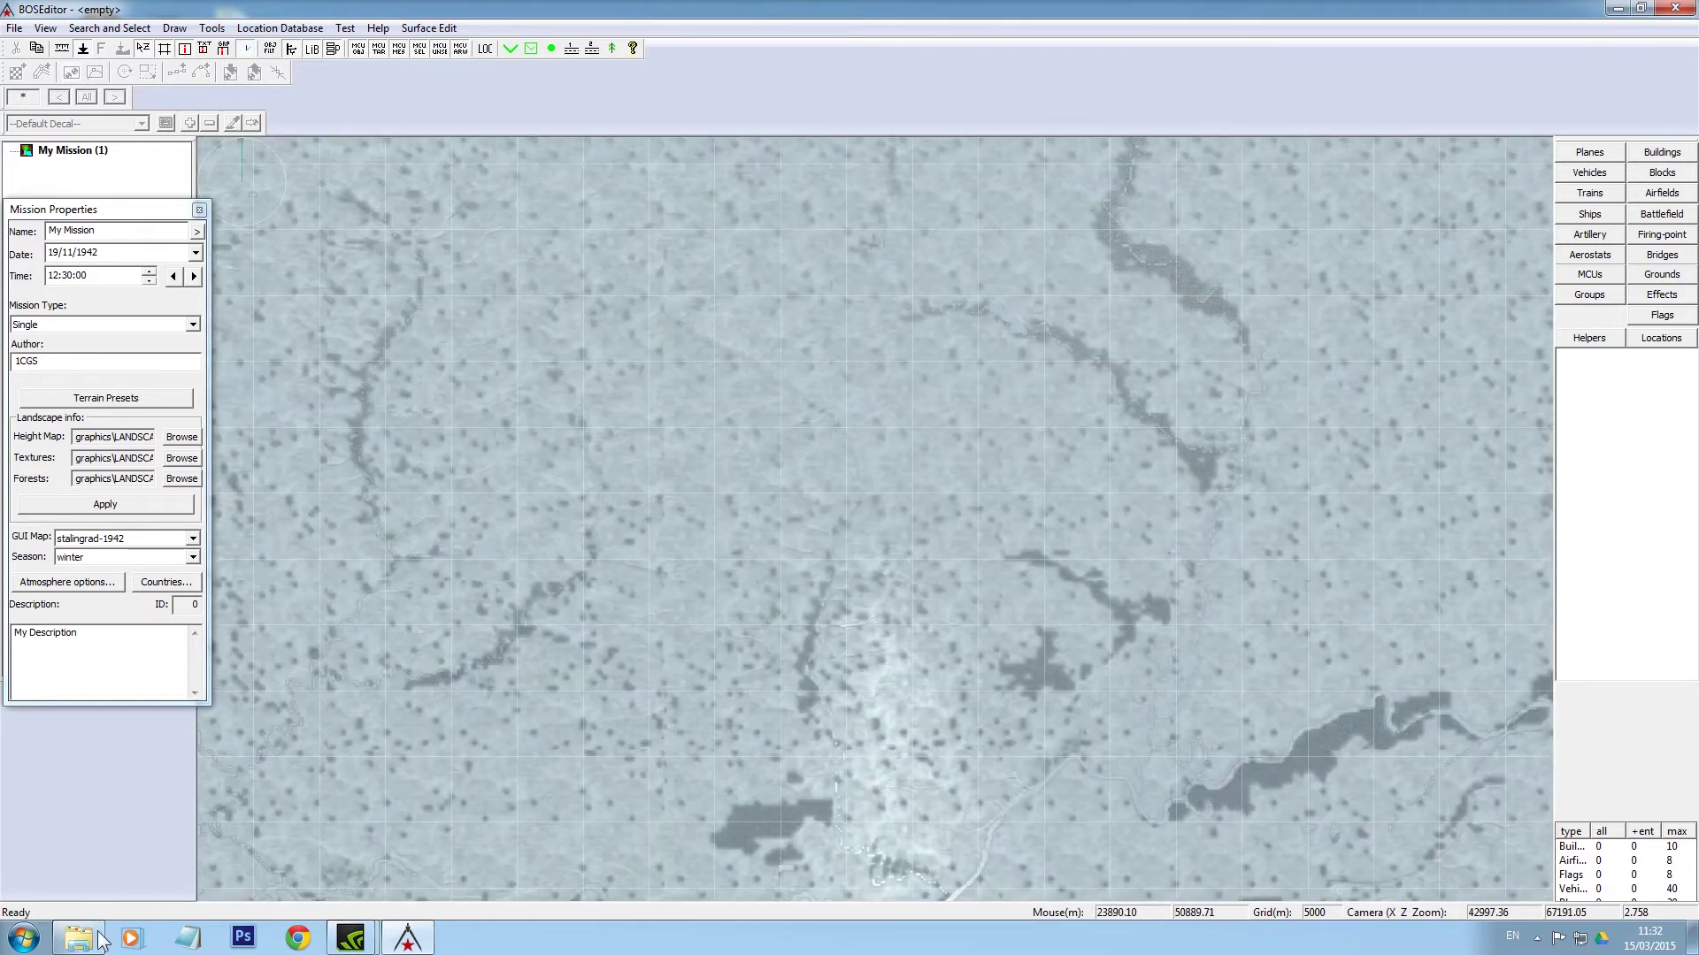
{"action": "mouse_move", "coordinate": [1073, 390]}
{"action": "middle_mouse_down"}
{"action": "mouse_move", "coordinate": [1009, 503]}
{"action": "mouse_move", "coordinate": [595, 638]}
{"action": "middle_mouse_up"}
{"action": "middle_click_drag", "start_coordinate": [1124, 405], "coordinate": [714, 519]}
{"action": "mouse_move", "coordinate": [1234, 504]}
{"action": "middle_mouse_down"}
{"action": "mouse_move", "coordinate": [1017, 531]}
{"action": "mouse_move", "coordinate": [672, 619]}
{"action": "middle_mouse_up"}
{"action": "middle_click_drag", "start_coordinate": [1389, 492], "coordinate": [601, 750]}
{"action": "middle_click_drag", "start_coordinate": [1026, 655], "coordinate": [814, 725]}
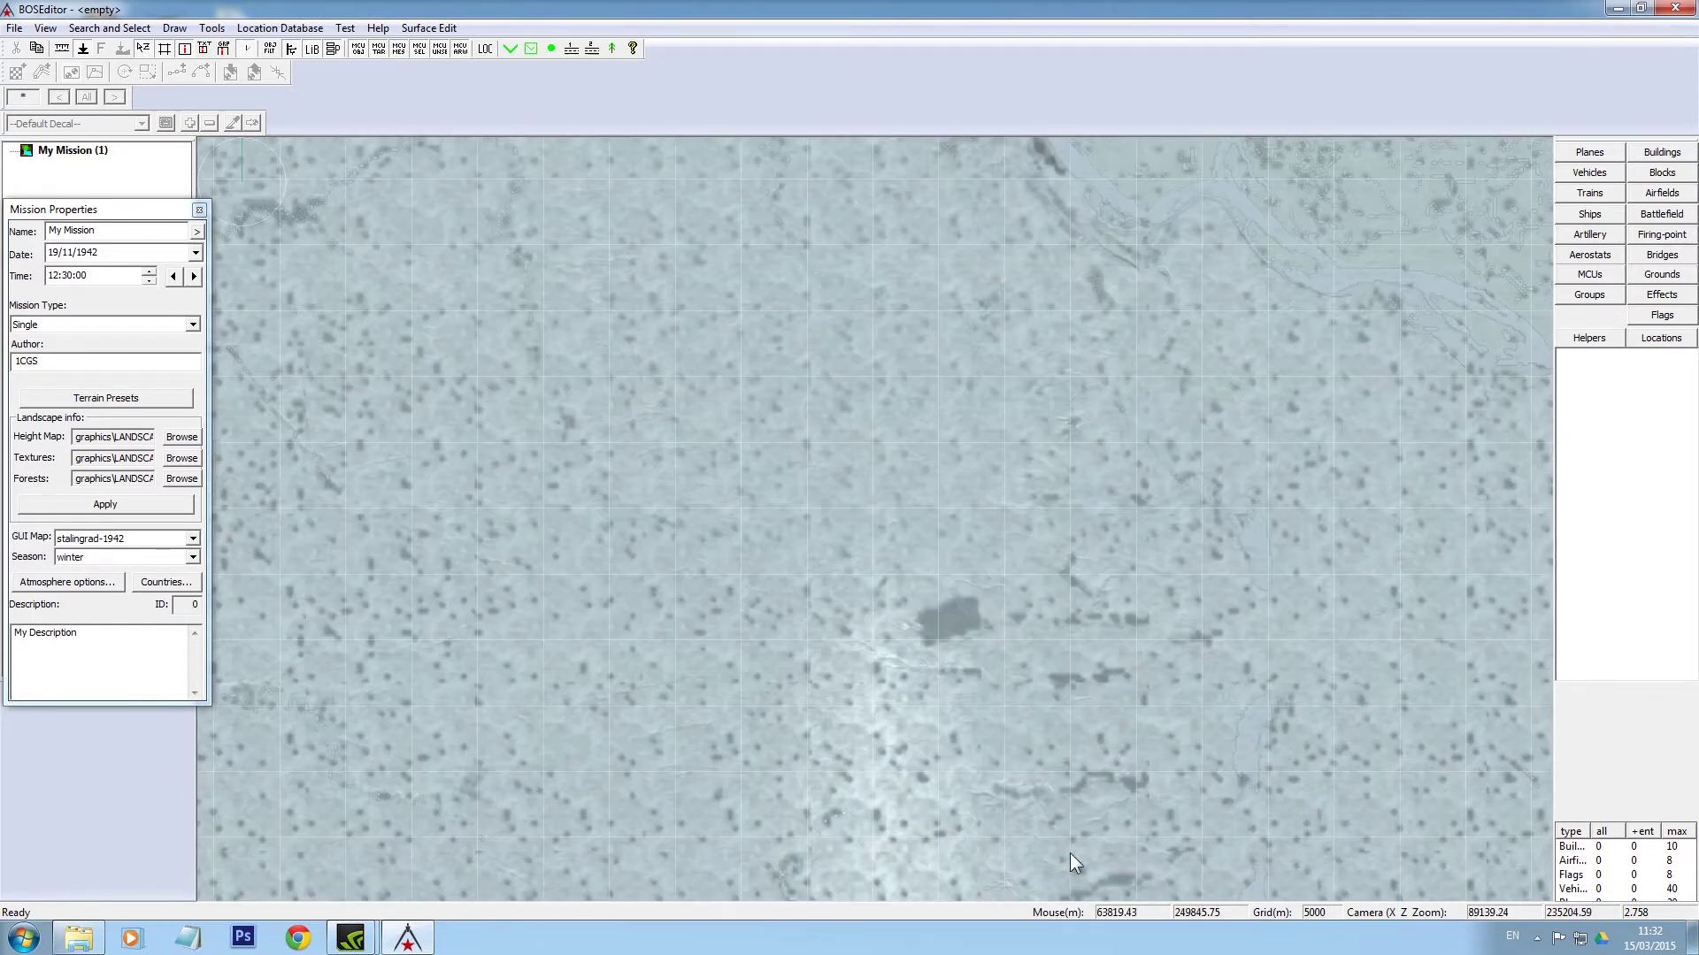
{"action": "mouse_move", "coordinate": [1094, 693]}
{"action": "middle_mouse_down"}
{"action": "mouse_move", "coordinate": [1017, 662]}
{"action": "mouse_move", "coordinate": [841, 448]}
{"action": "middle_mouse_up"}
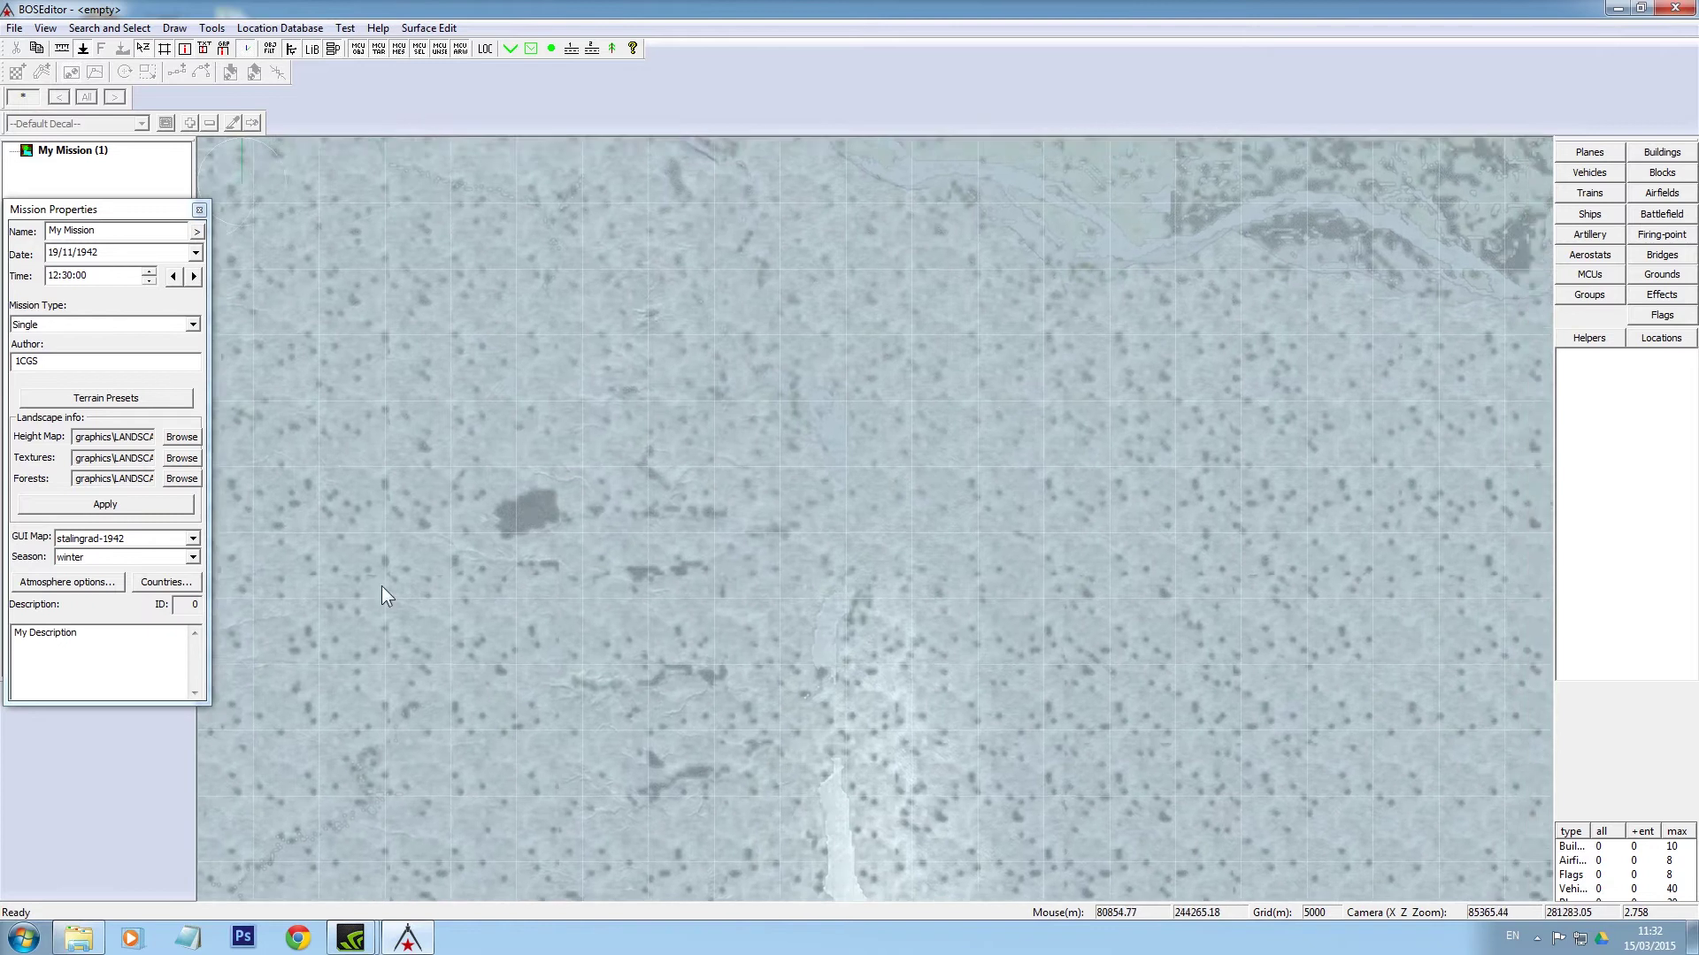
{"action": "middle_click_drag", "start_coordinate": [1175, 564], "coordinate": [984, 741]}
{"action": "middle_click_drag", "start_coordinate": [1469, 610], "coordinate": [1066, 548]}
{"action": "middle_click_drag", "start_coordinate": [666, 494], "coordinate": [1132, 630]}
{"action": "mouse_move", "coordinate": [496, 443]}
{"action": "middle_mouse_down"}
{"action": "mouse_move", "coordinate": [644, 530]}
{"action": "mouse_move", "coordinate": [786, 756]}
{"action": "mouse_move", "coordinate": [783, 854]}
{"action": "middle_mouse_up"}
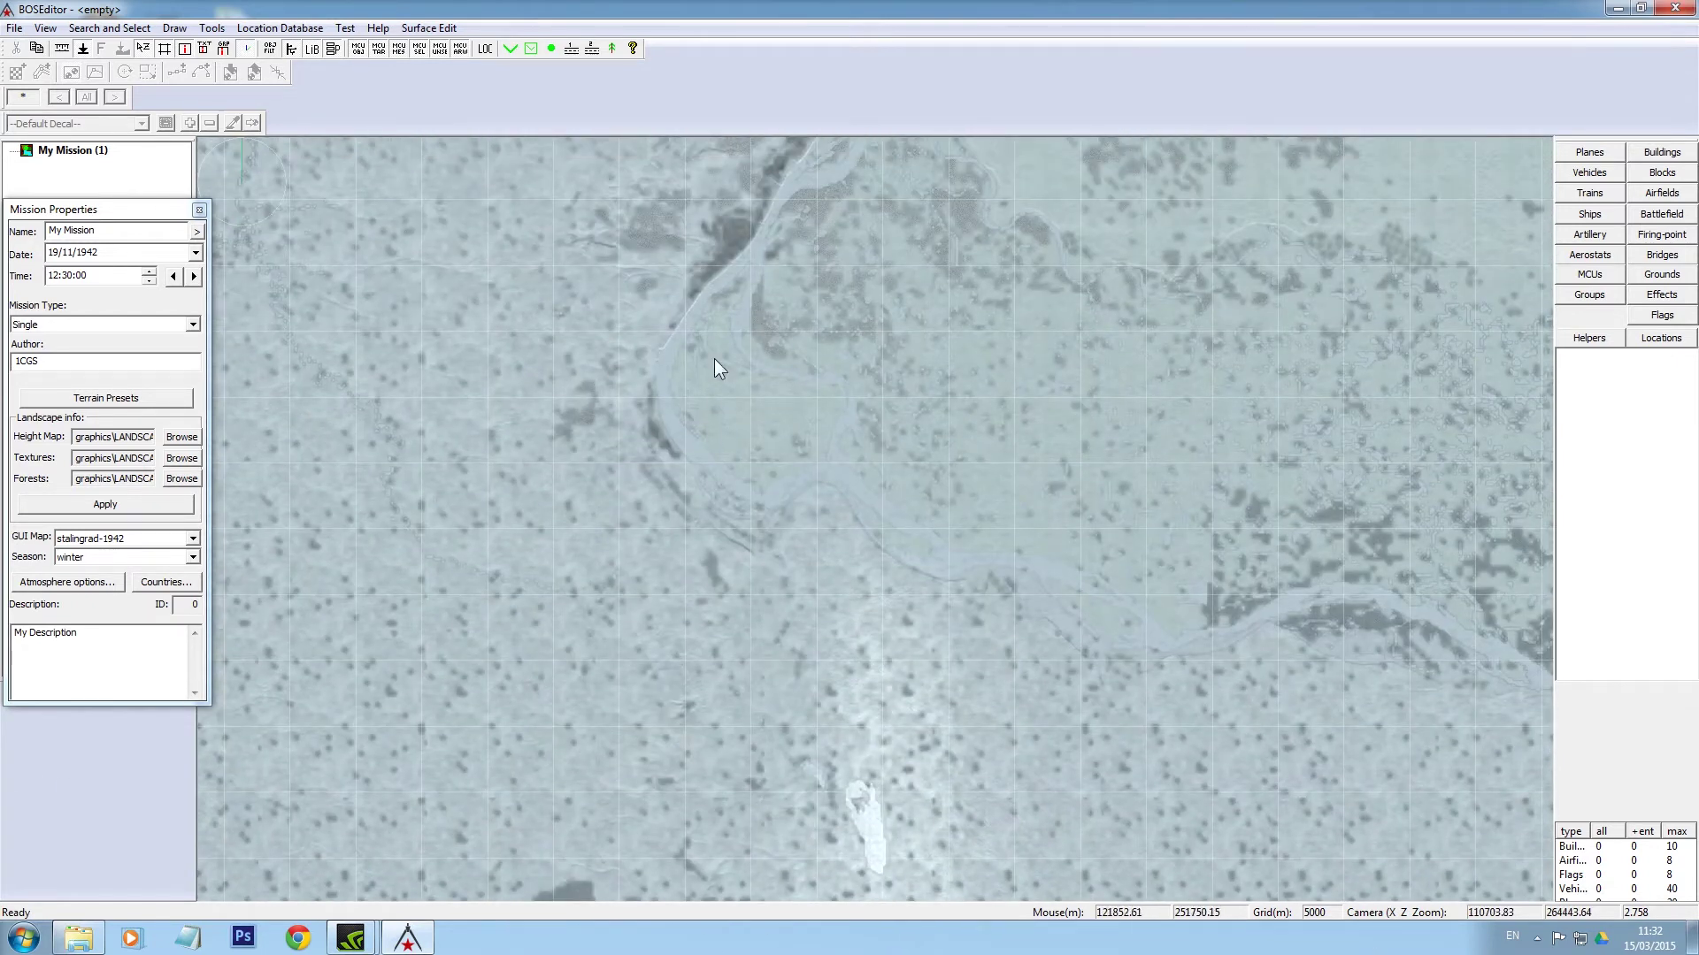
{"action": "middle_click_drag", "start_coordinate": [714, 359], "coordinate": [687, 936]}
{"action": "scroll", "coordinate": [752, 329], "scroll_direction": "up", "scroll_amount": 8}
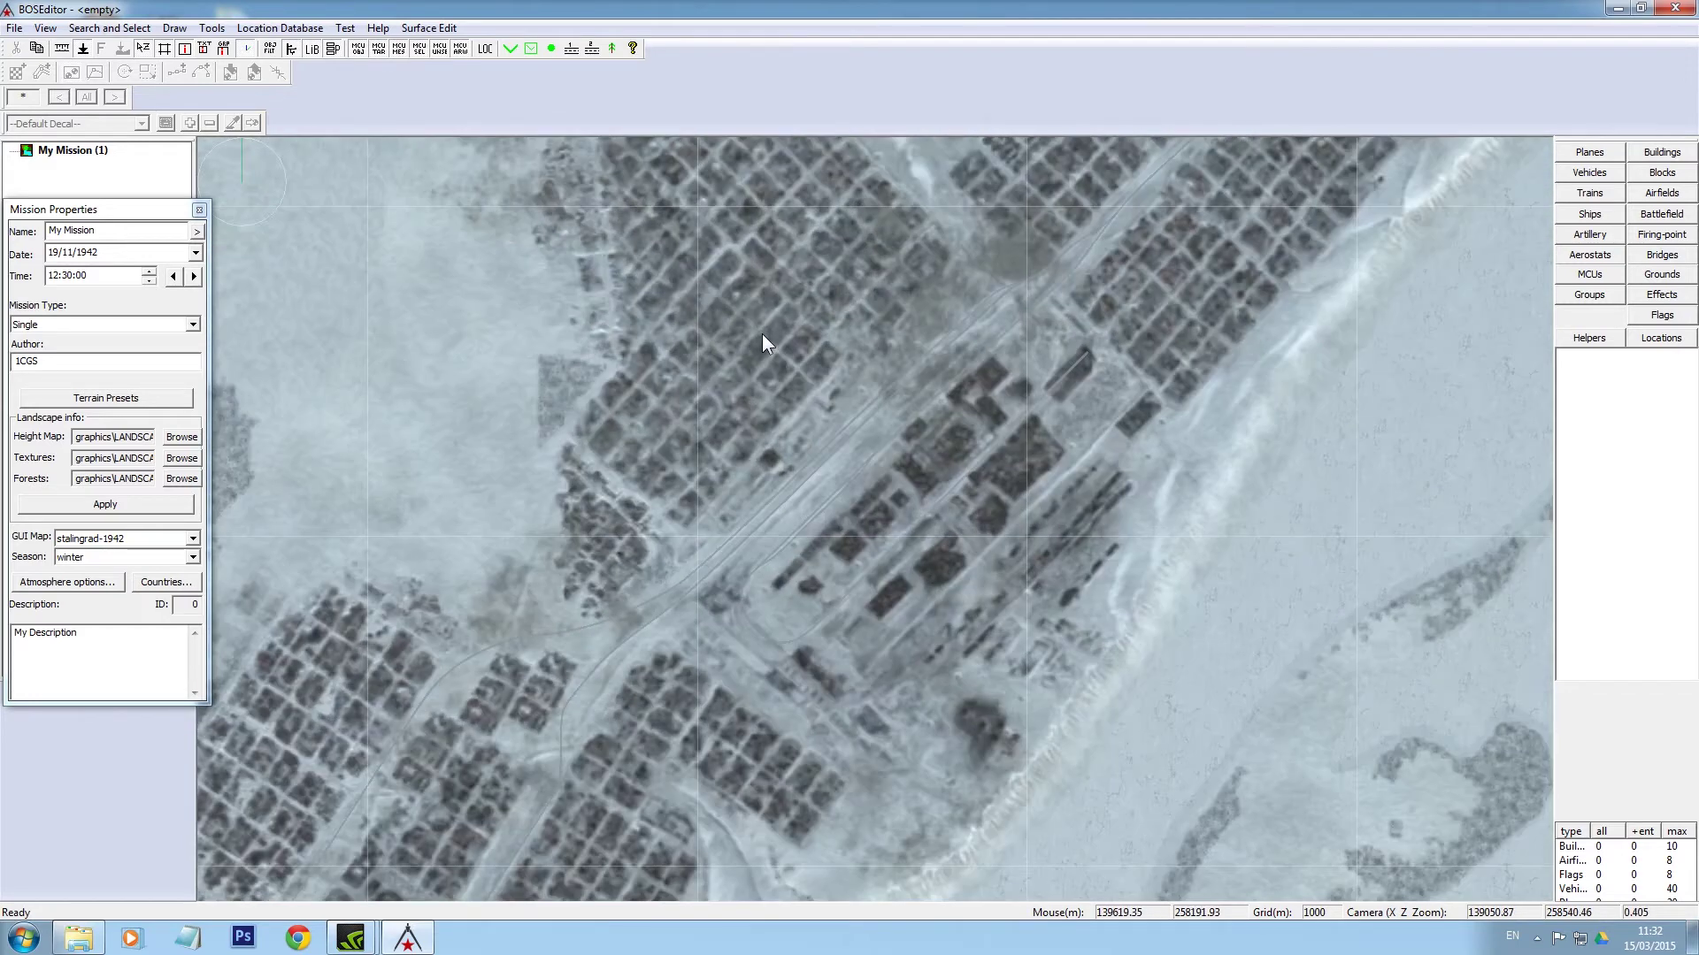
{"action": "scroll", "coordinate": [761, 333], "scroll_direction": "up", "scroll_amount": 3}
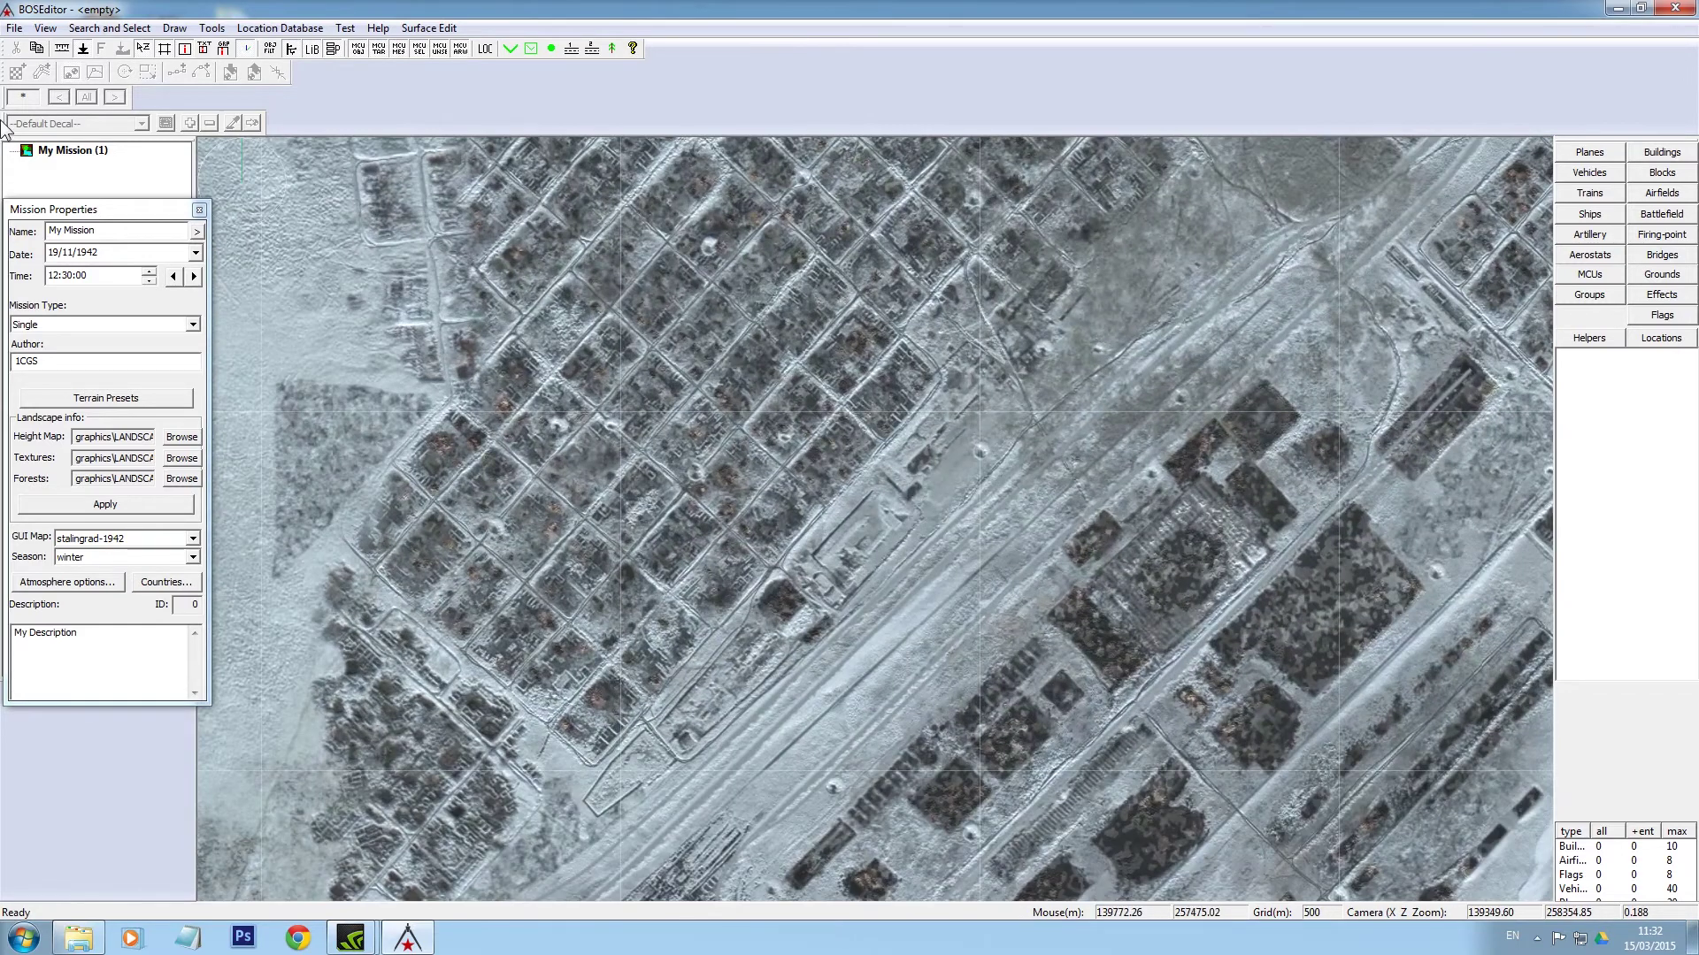
- Switch to the 3D perspective view and examine the city terrain from a raised camera
{"action": "left_click", "coordinate": [83, 50]}
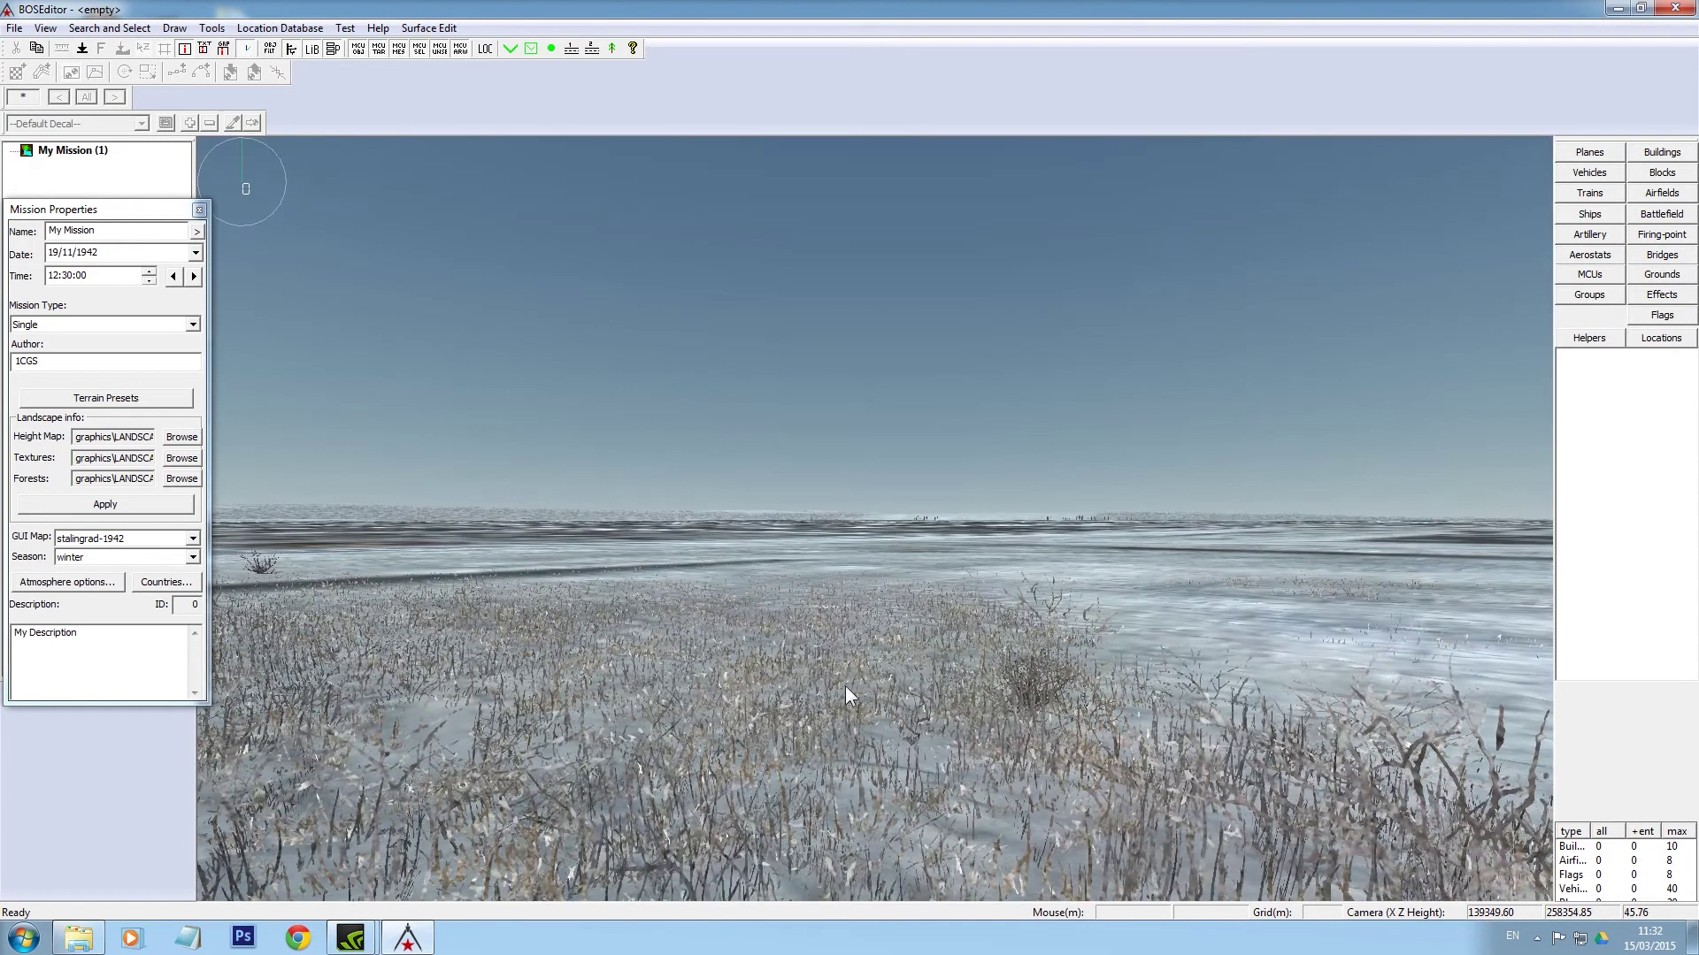
{"action": "scroll", "coordinate": [869, 707], "scroll_direction": "down", "scroll_amount": 10}
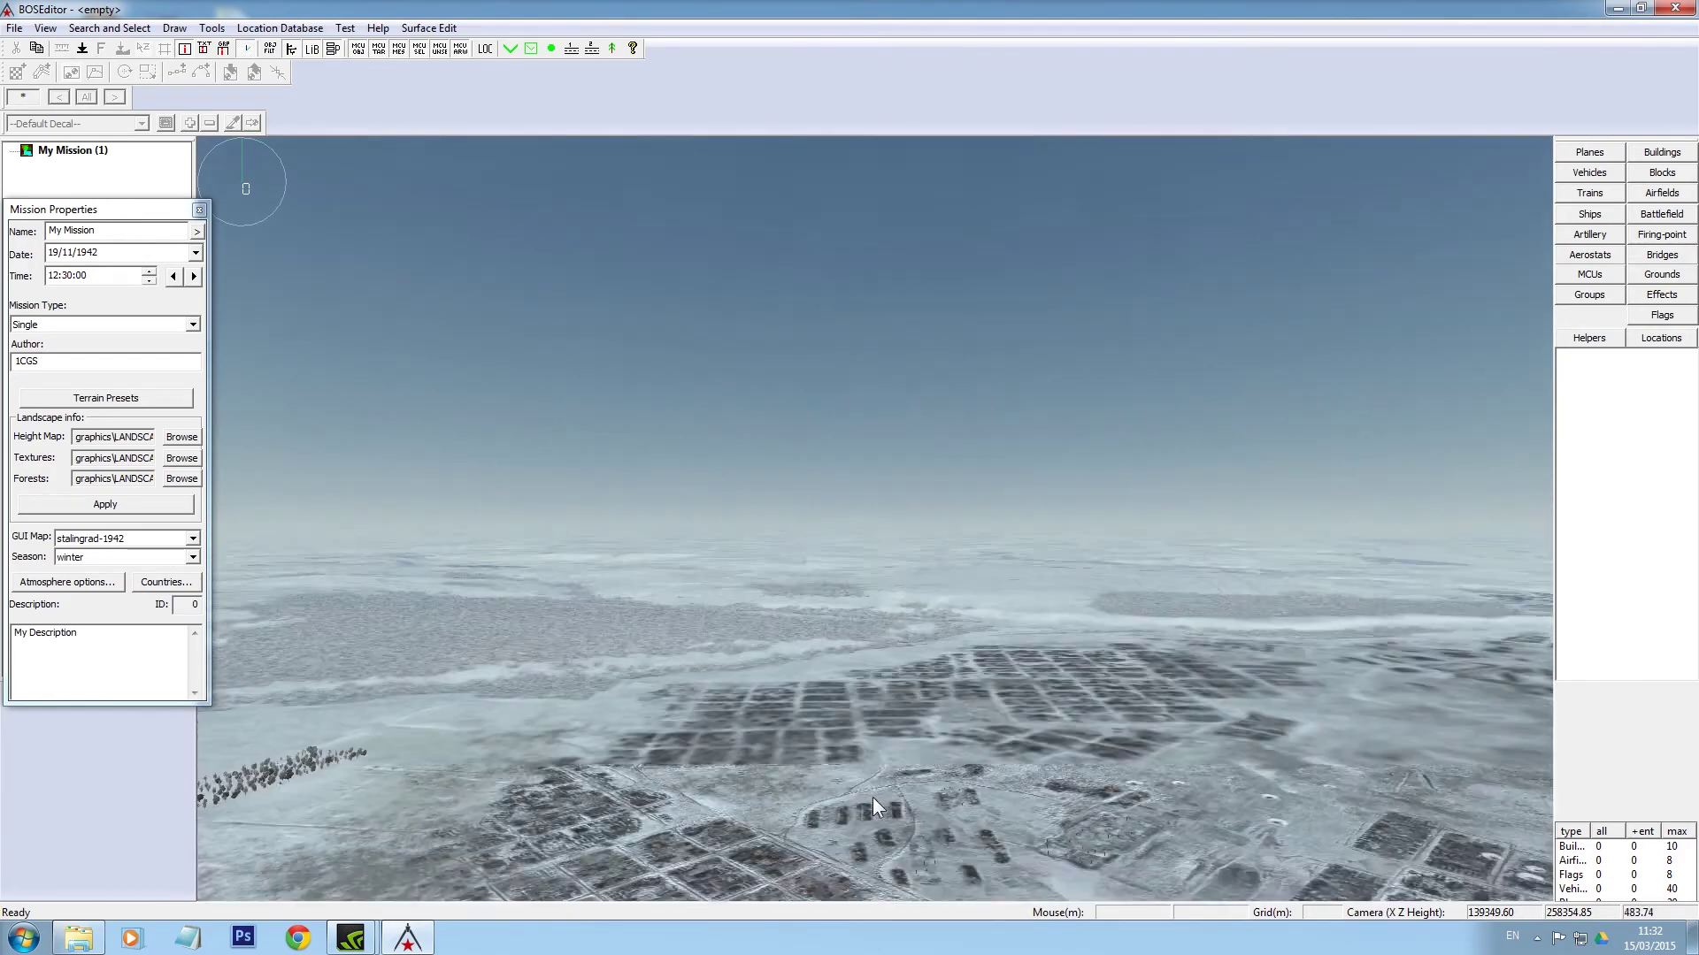
{"action": "right_click_drag", "start_coordinate": [958, 735], "coordinate": [525, 389]}
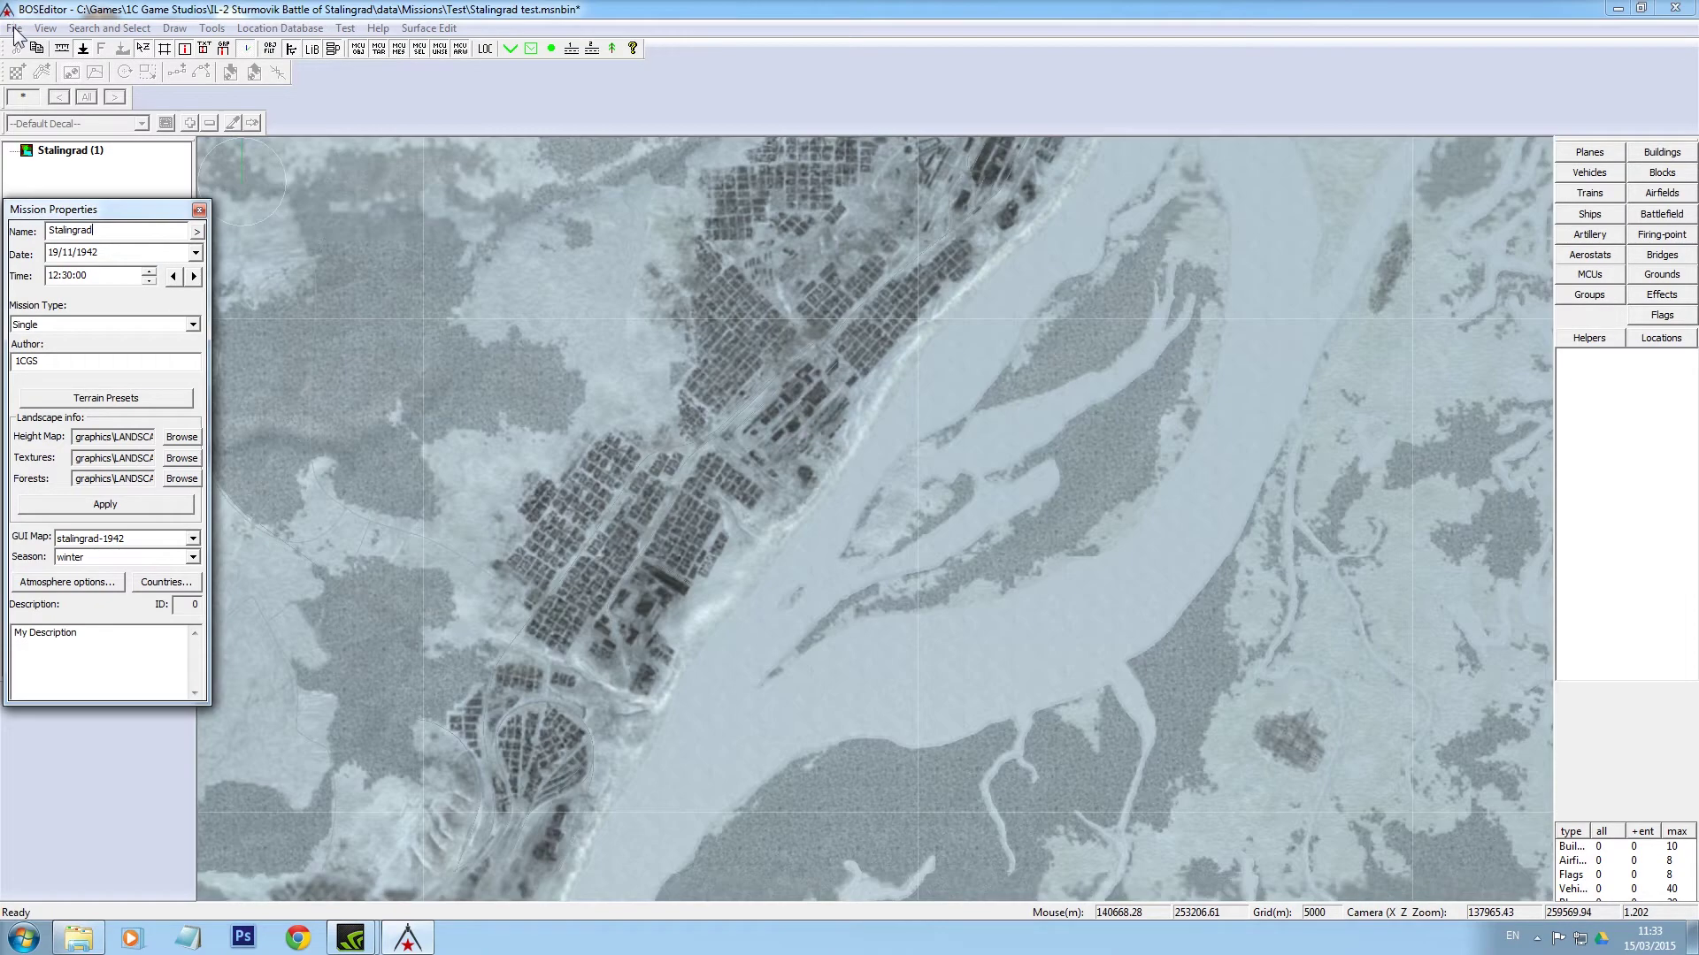
- Import Stalingrad_City.Group from the data\Template folder into the mission
{"action": "left_click", "coordinate": [14, 29]}
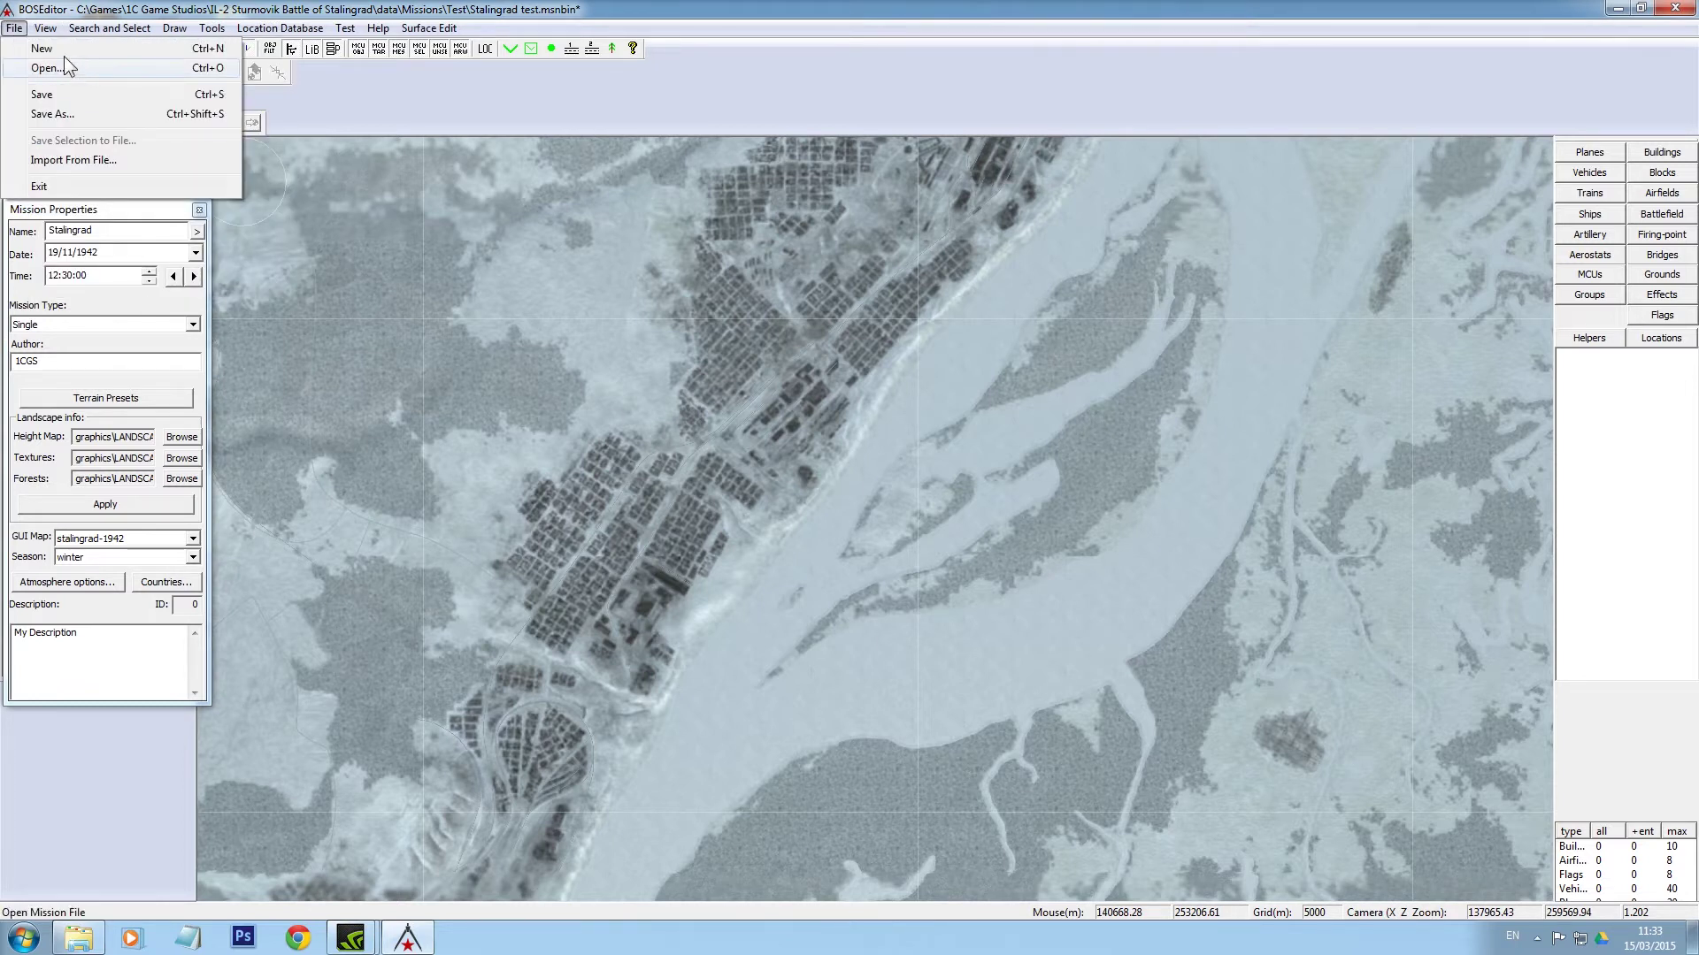
{"action": "left_click", "coordinate": [49, 161]}
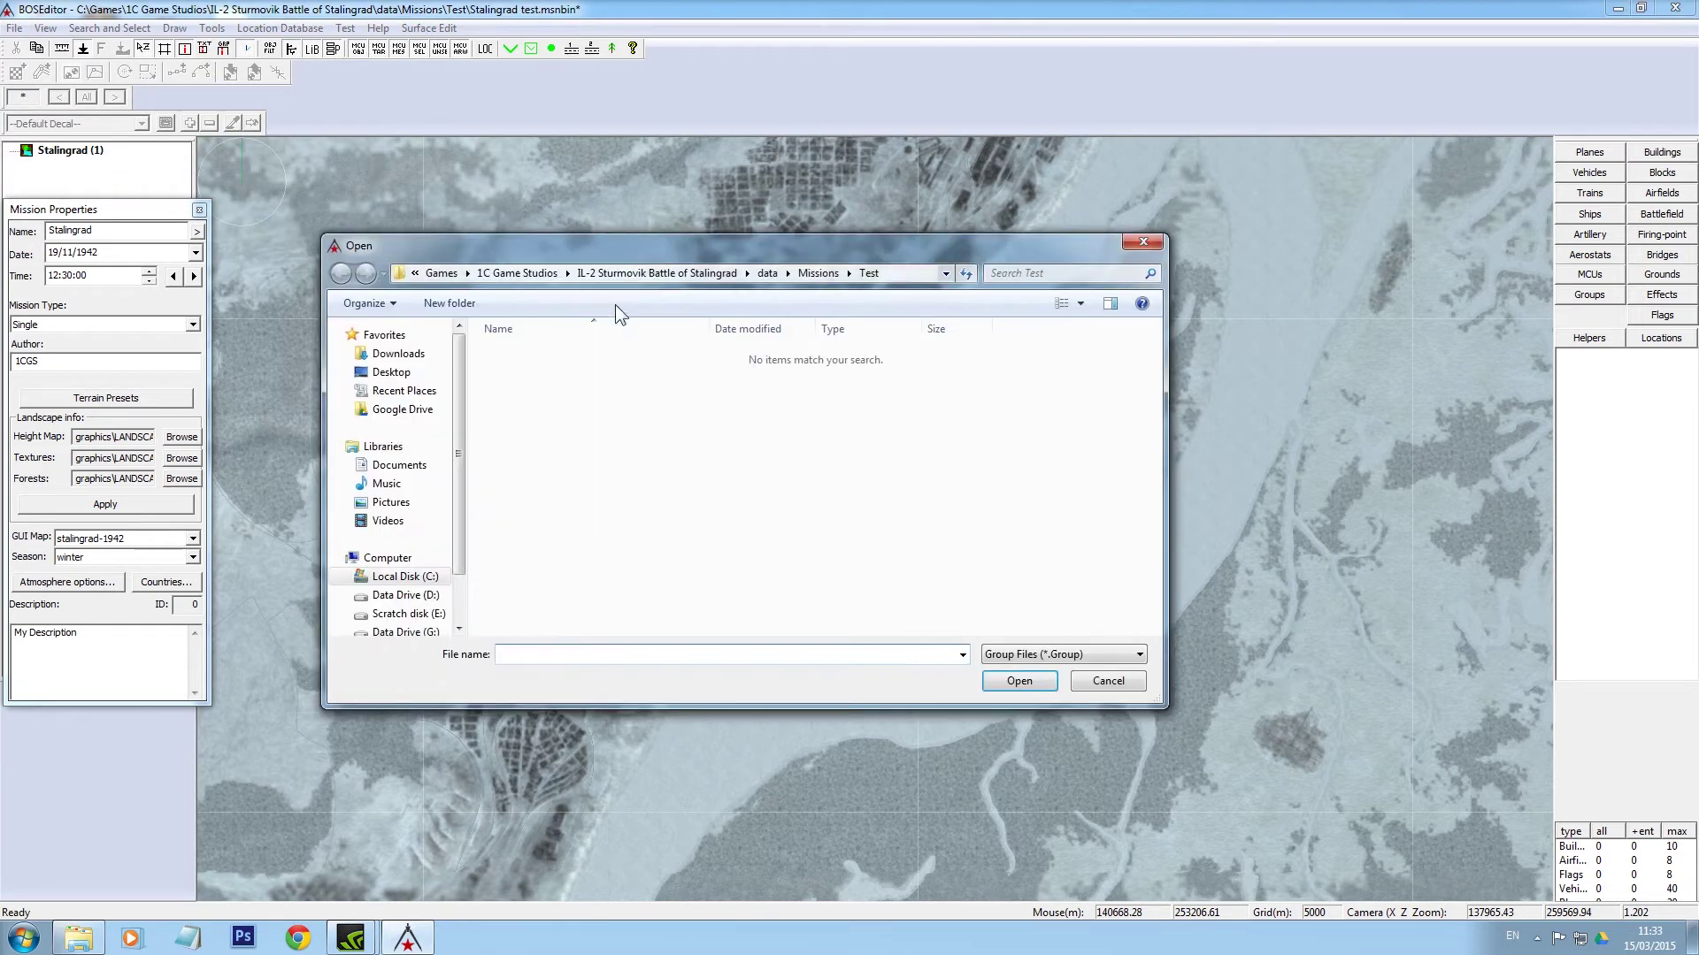
{"action": "left_click", "coordinate": [756, 270]}
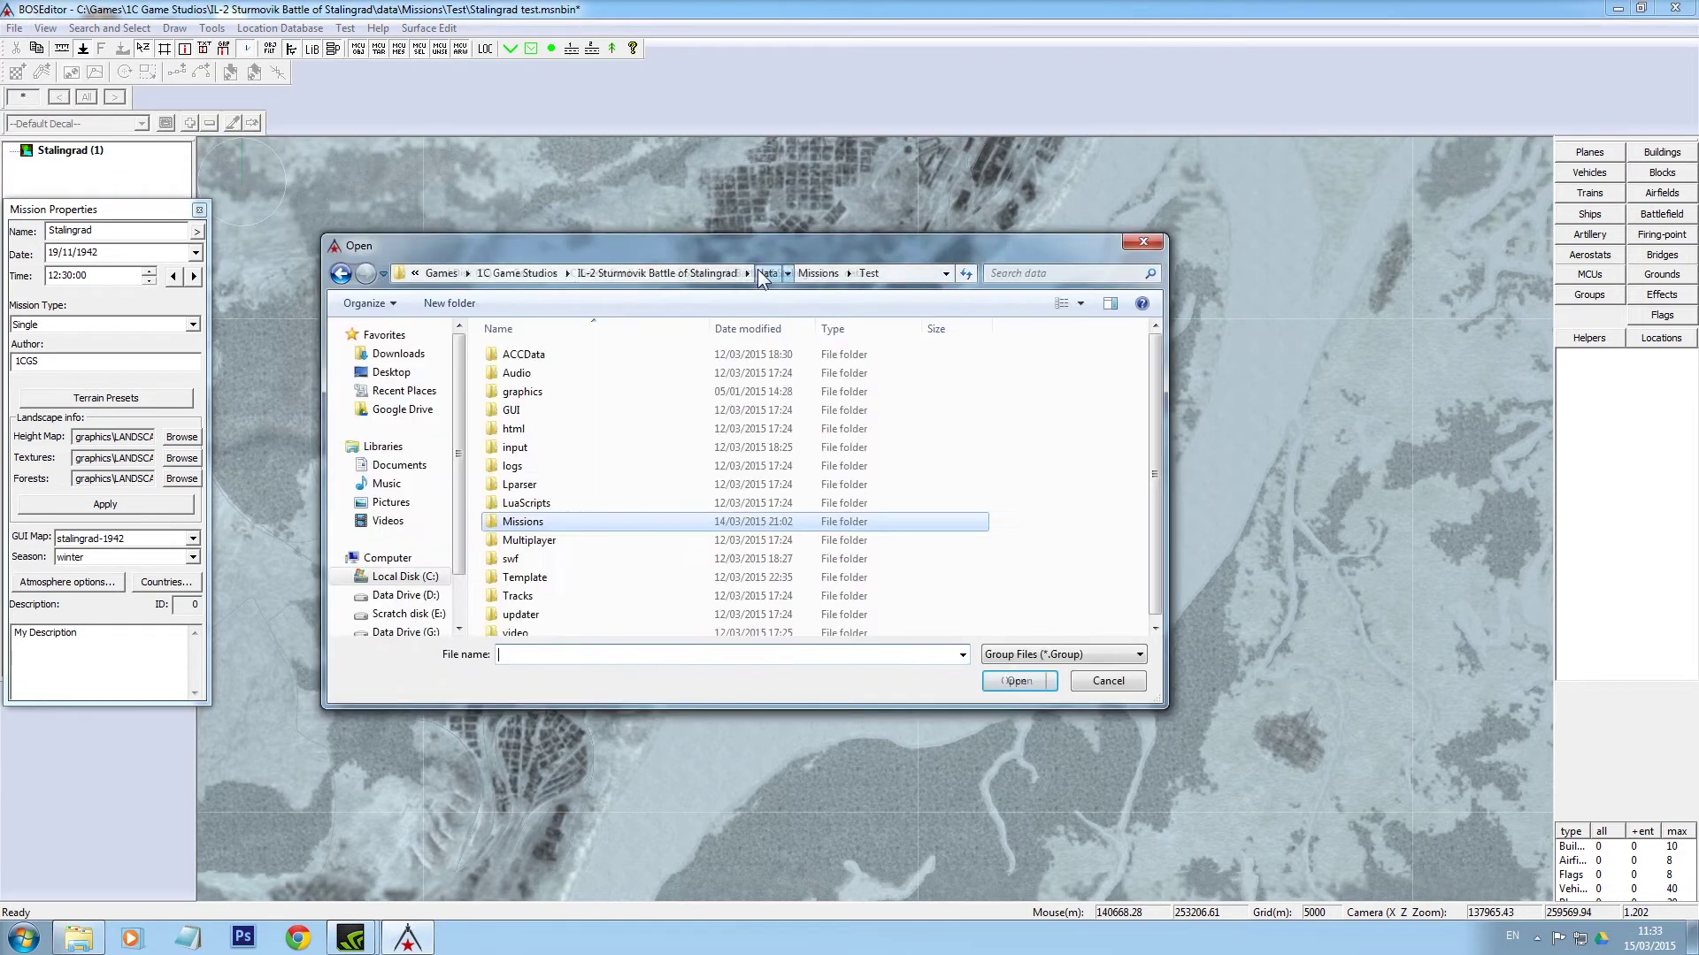
{"action": "double_click", "coordinate": [547, 575]}
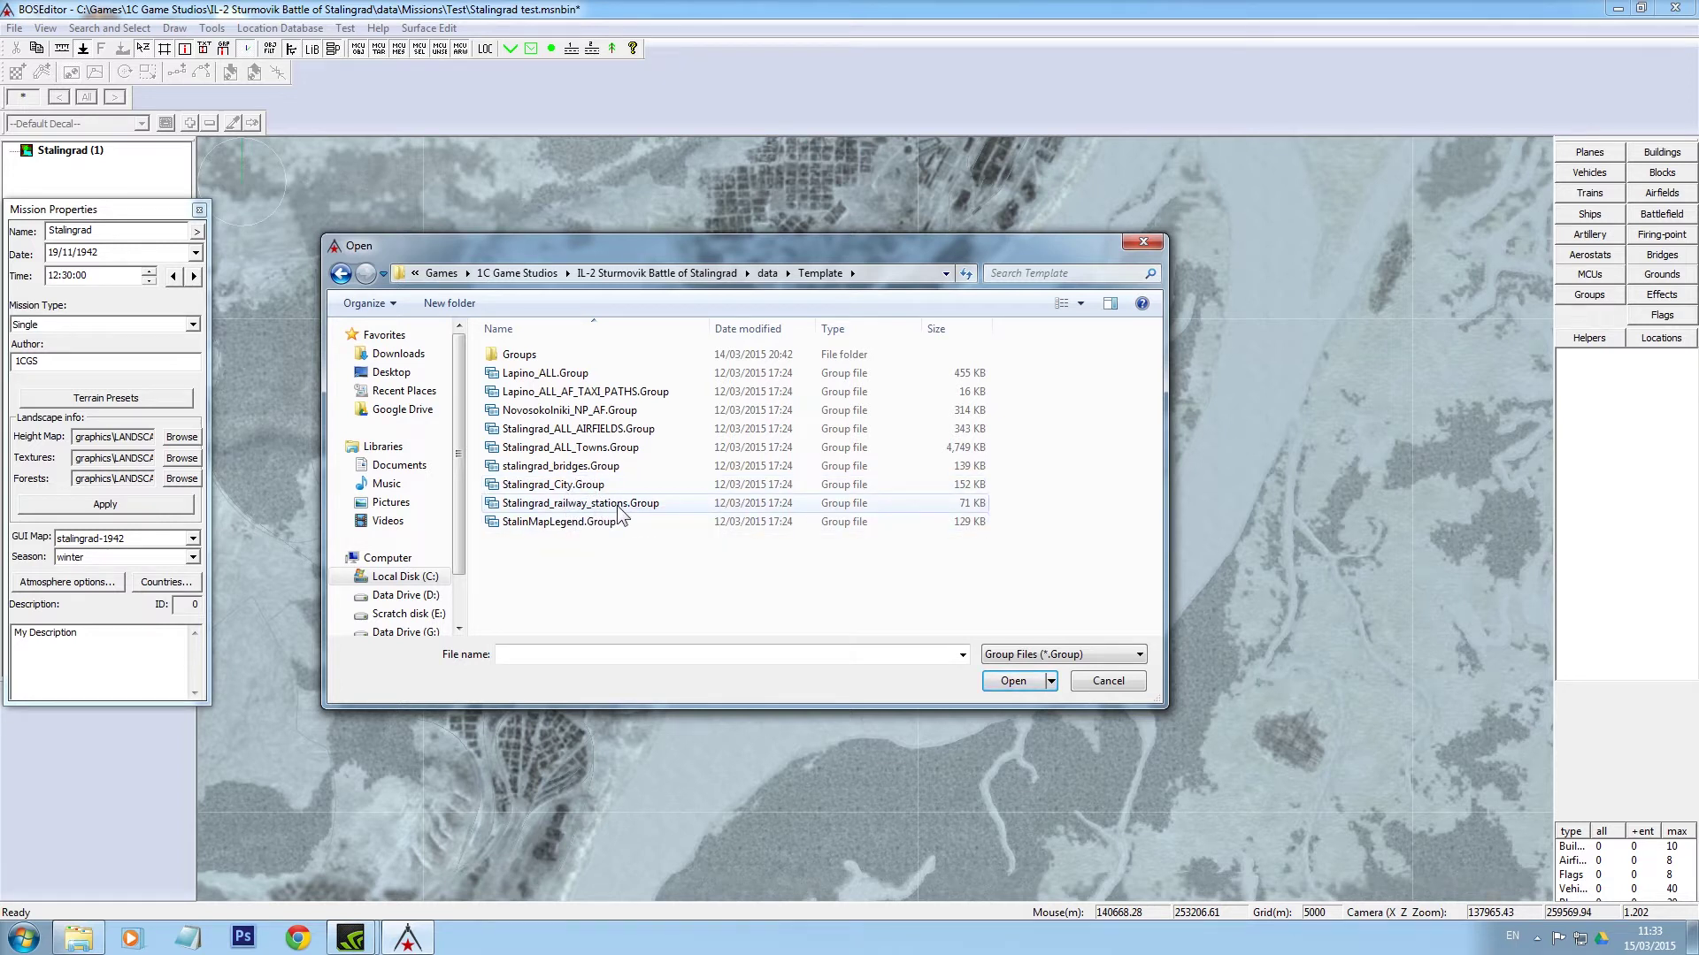
{"action": "left_click", "coordinate": [567, 488]}
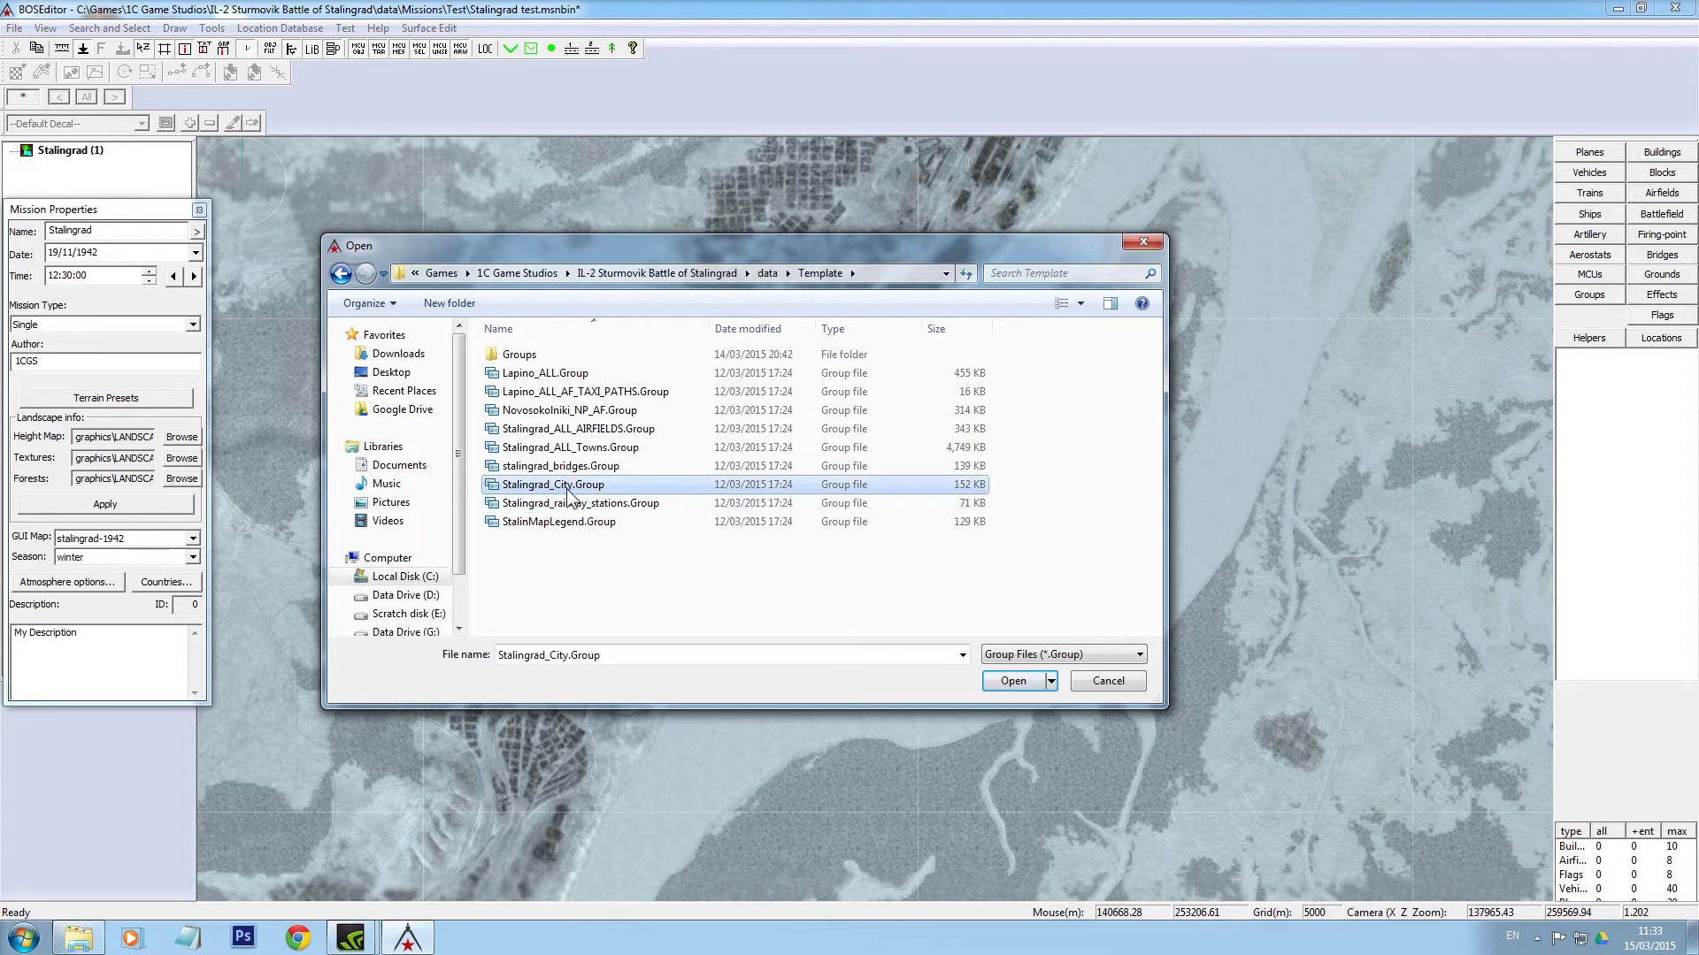
{"action": "left_click", "coordinate": [1011, 682]}
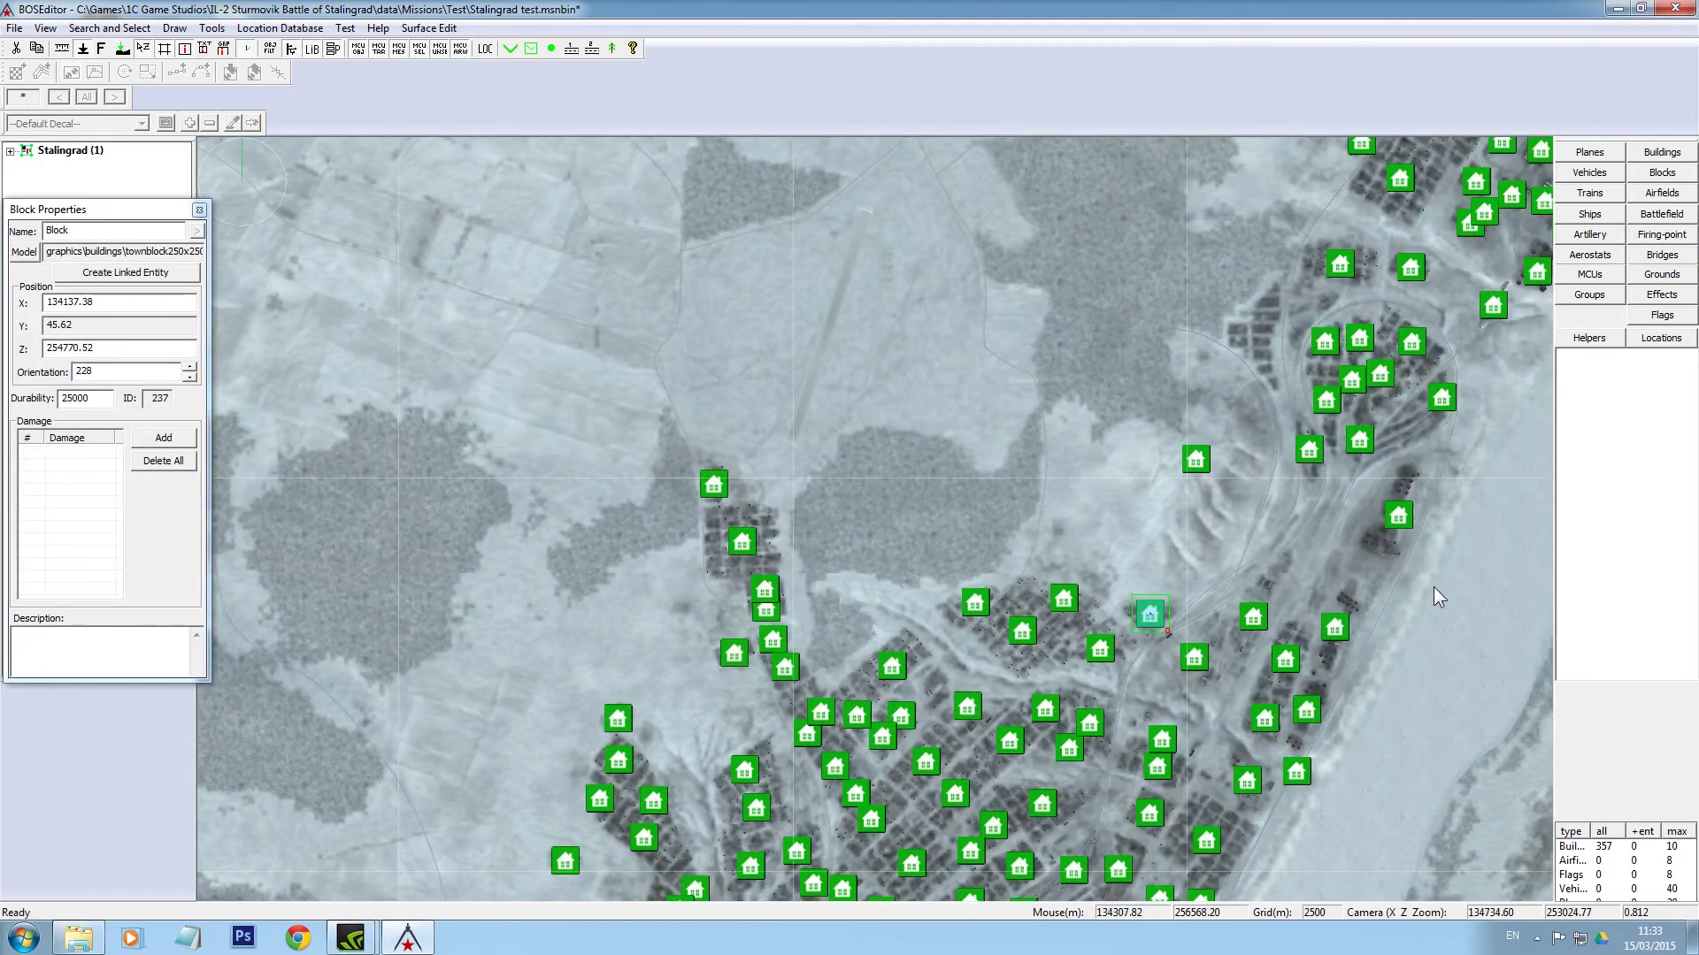
- Select all the imported city building blocks on the map and combine them into one group
{"action": "right_click_drag", "start_coordinate": [1433, 586], "coordinate": [1141, 393]}
{"action": "scroll", "coordinate": [1081, 423], "scroll_direction": "down", "scroll_amount": 5}
{"action": "scroll", "coordinate": [1120, 433], "scroll_direction": "down", "scroll_amount": 5}
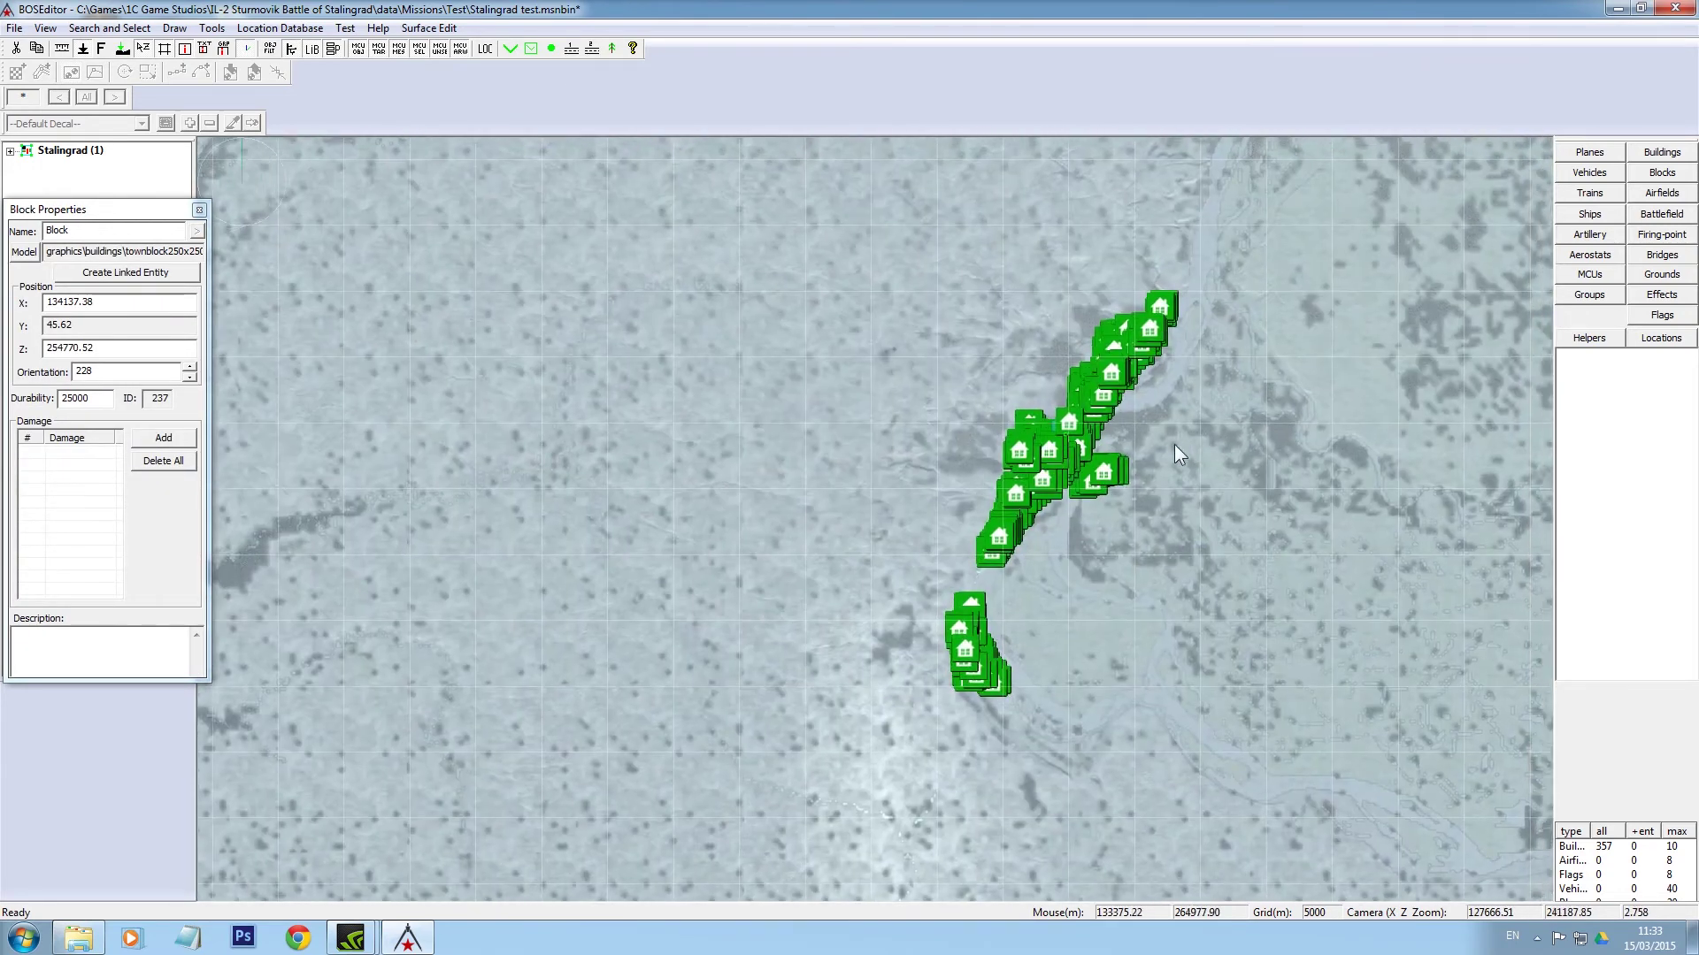
{"action": "left_click_drag", "start_coordinate": [1000, 531], "coordinate": [1323, 841]}
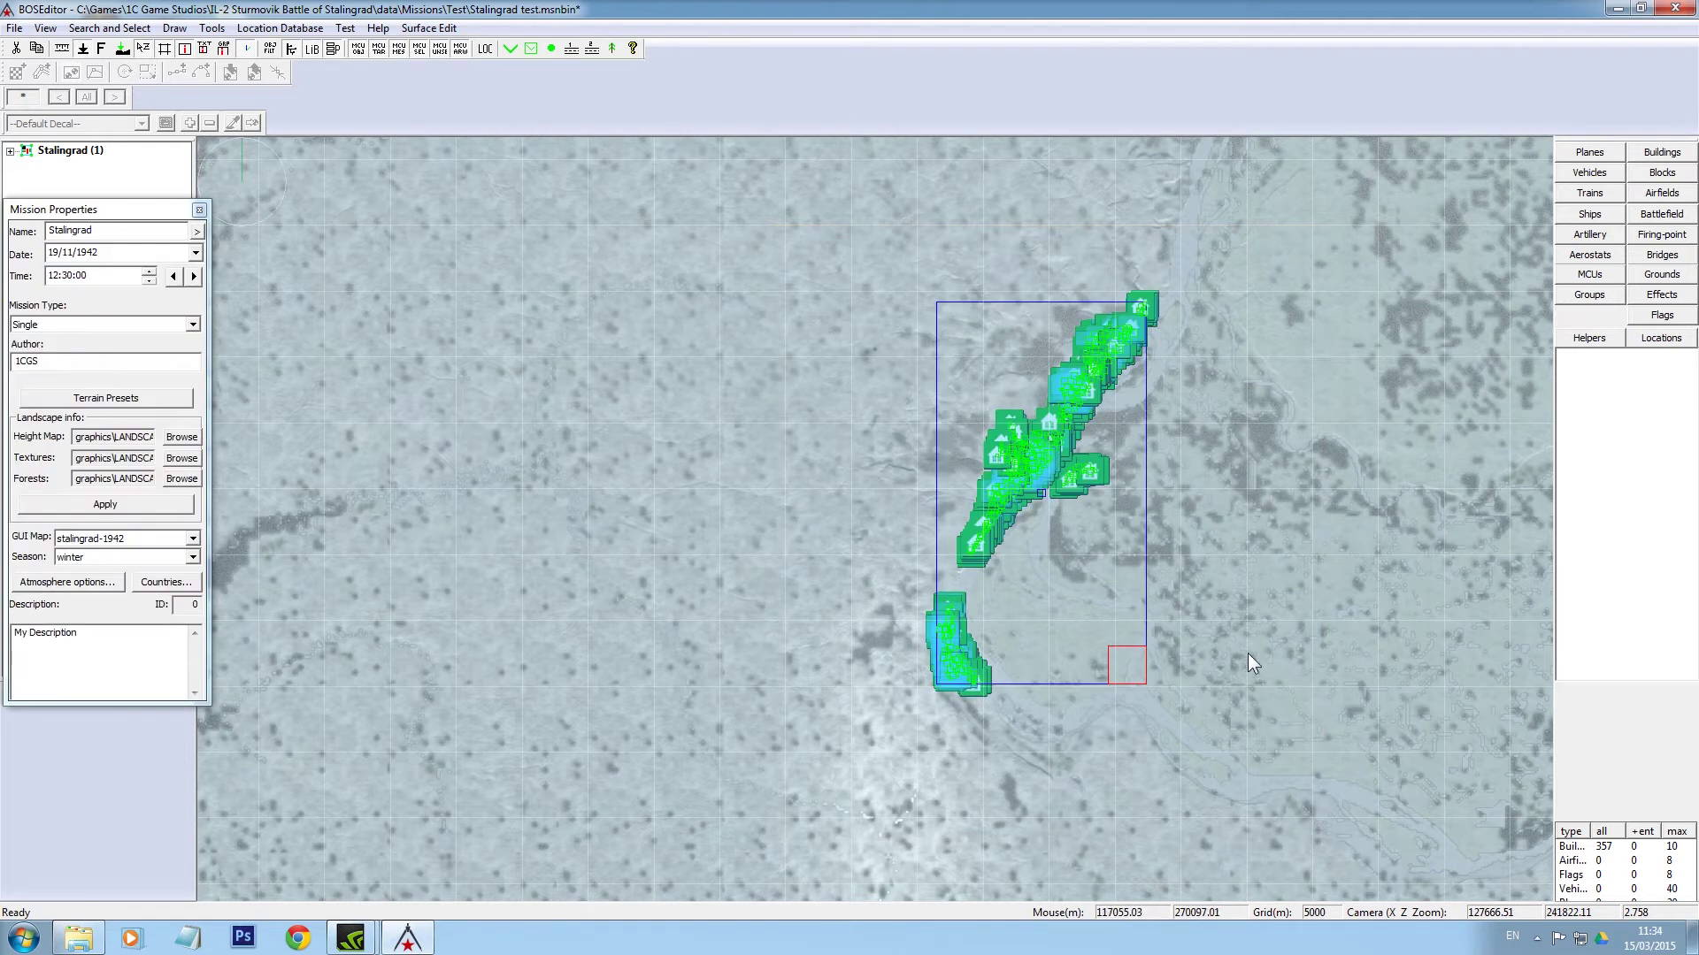
{"action": "right_click", "coordinate": [1201, 444]}
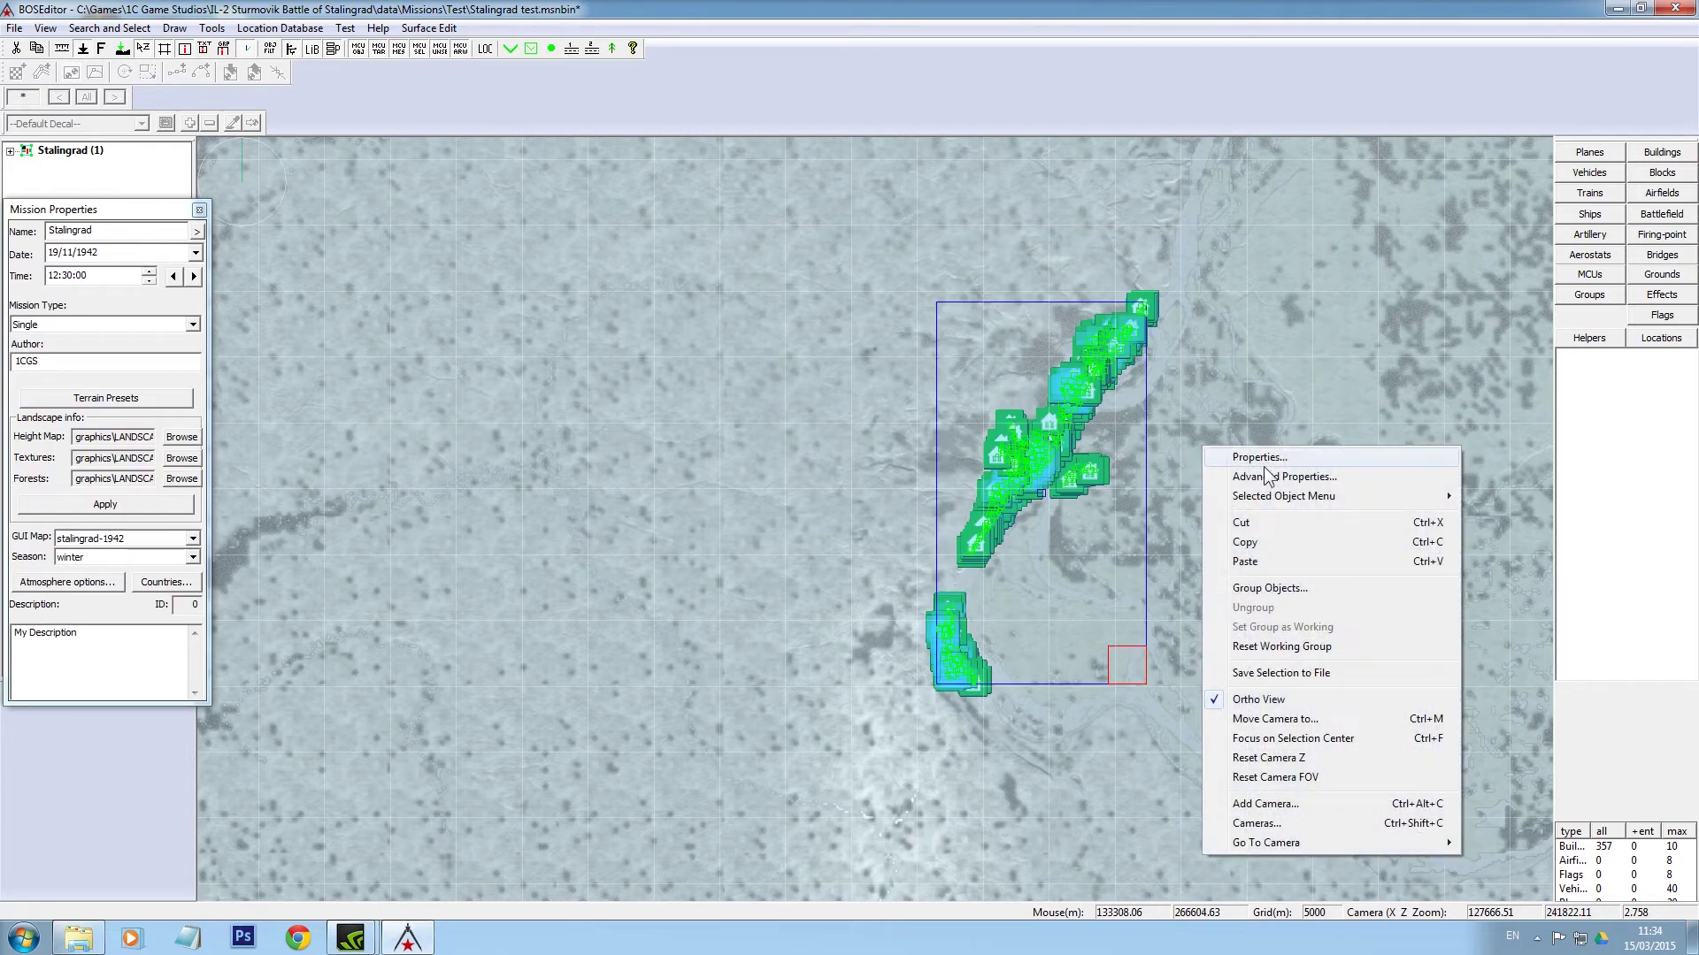
{"action": "left_click", "coordinate": [1284, 588]}
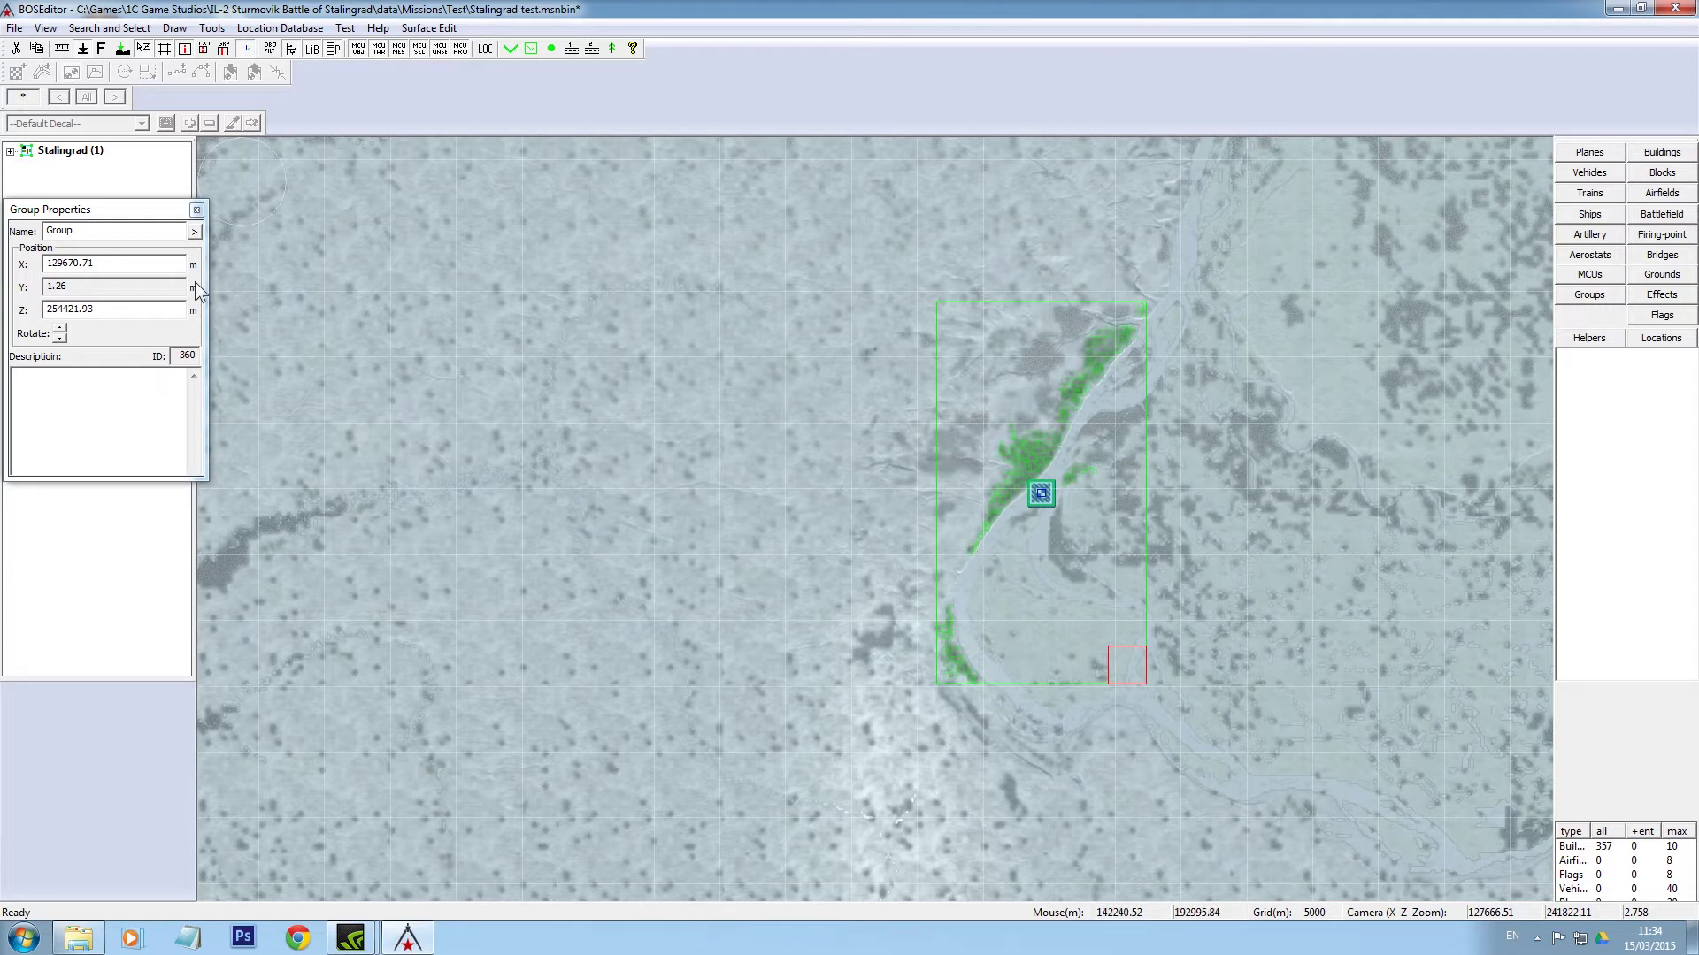
- Rename the new group to Stalingrad City and deselect it
{"action": "left_click_drag", "start_coordinate": [112, 209], "coordinate": [664, 414]}
{"action": "double_click", "coordinate": [656, 425]}
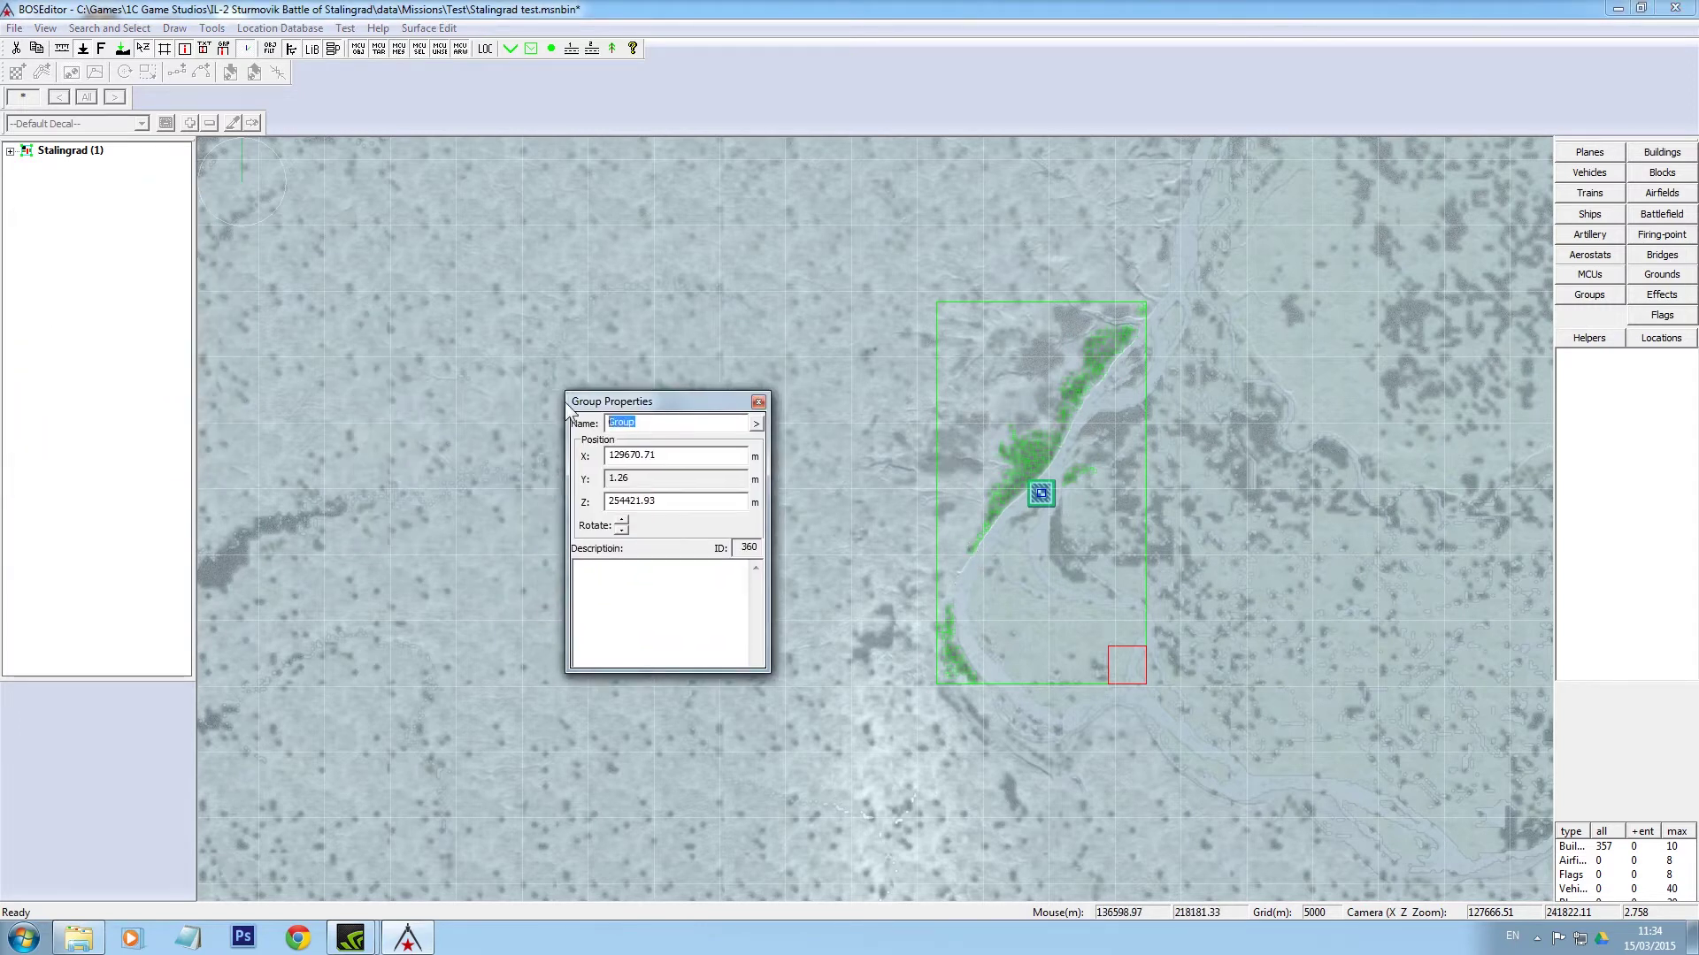
{"action": "type", "text": "Stalingrad City"}
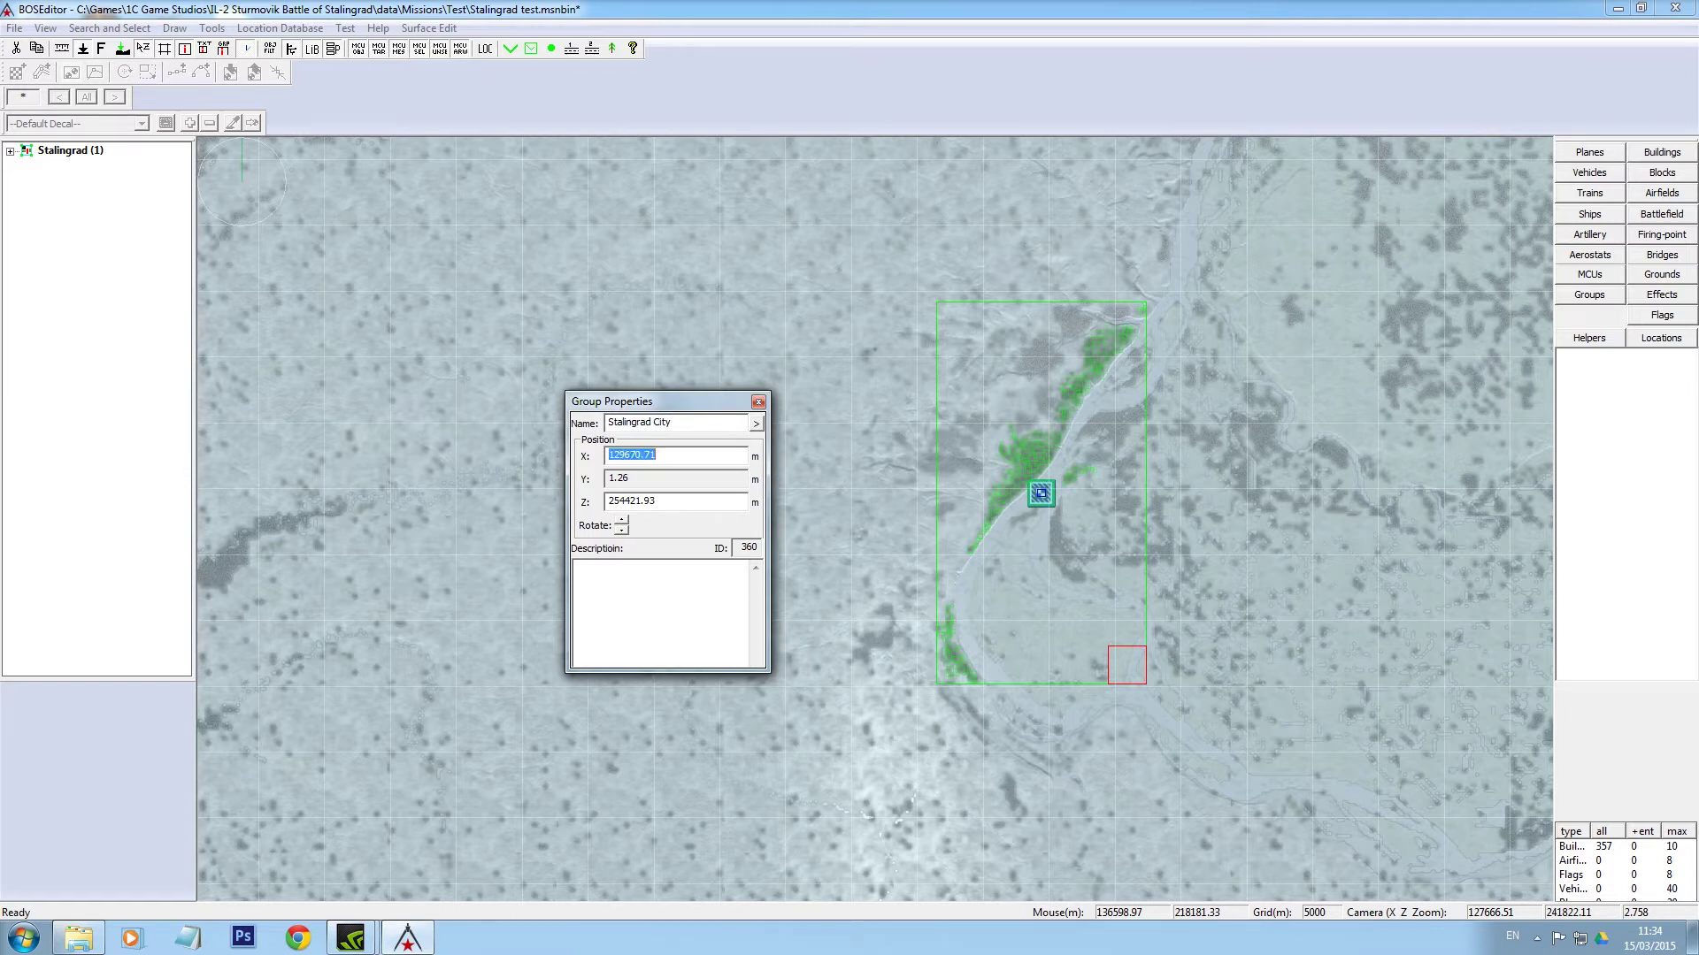
{"action": "key", "text": "Return"}
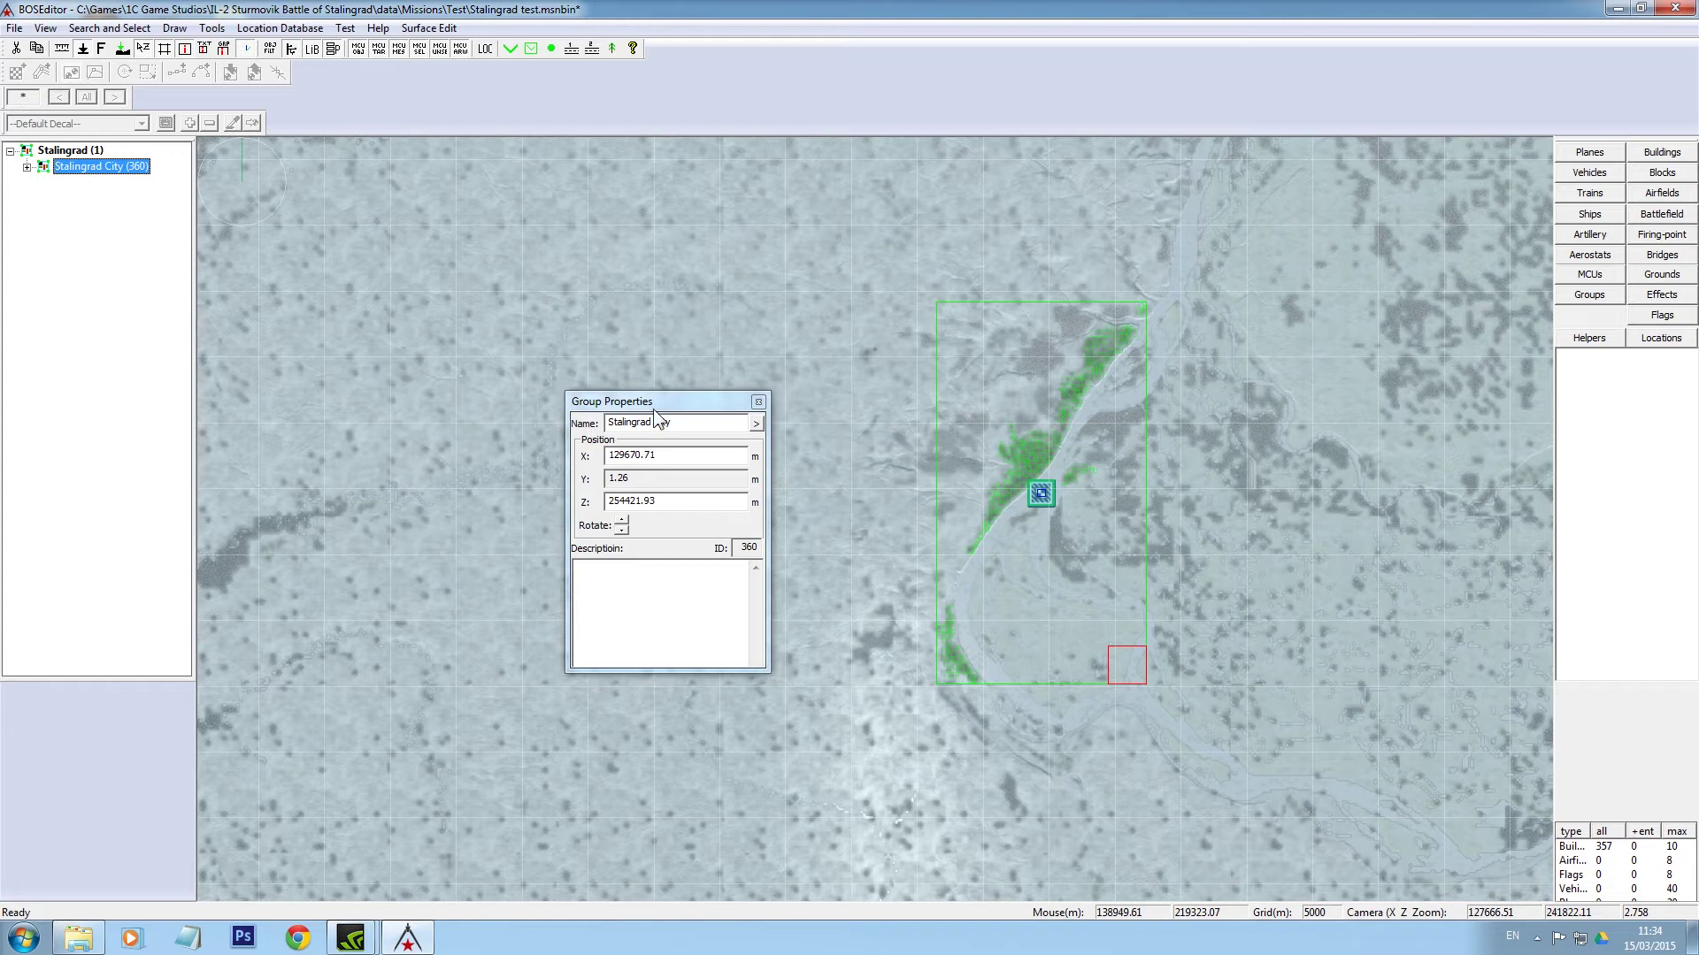
{"action": "left_click_drag", "start_coordinate": [653, 409], "coordinate": [367, 342]}
{"action": "left_click", "coordinate": [865, 499]}
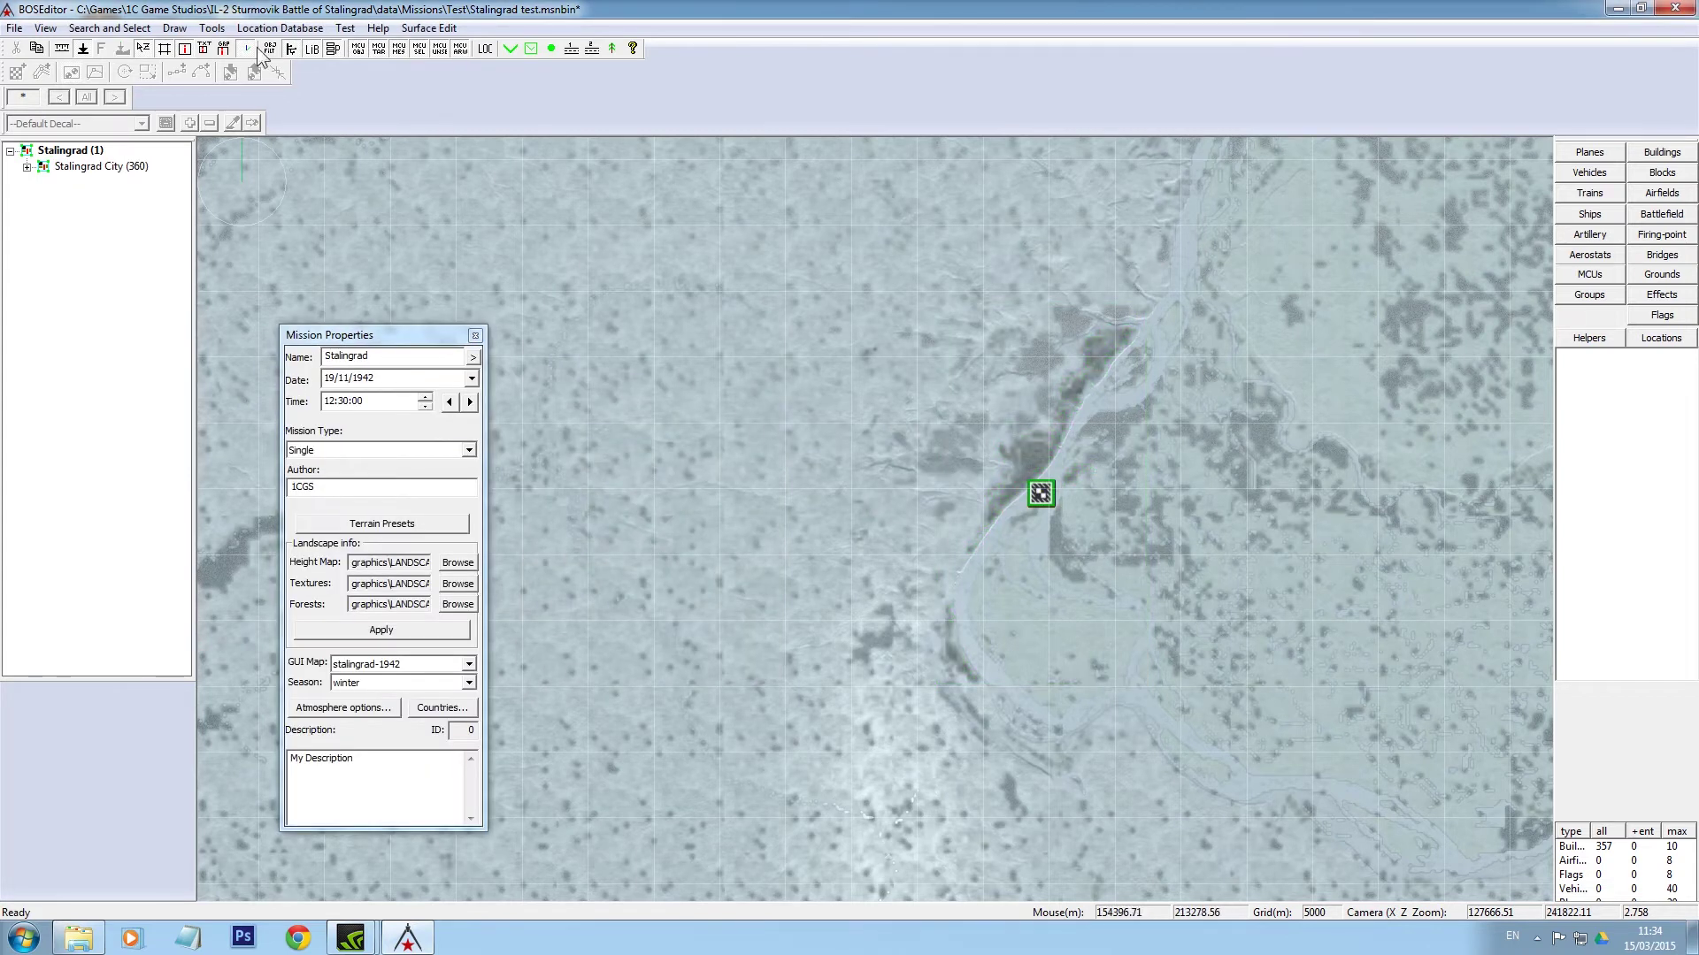
- Import Stalingrad_ALL_AIRFIELDS.Group from the data\Template folder into the mission
{"action": "left_click", "coordinate": [14, 28]}
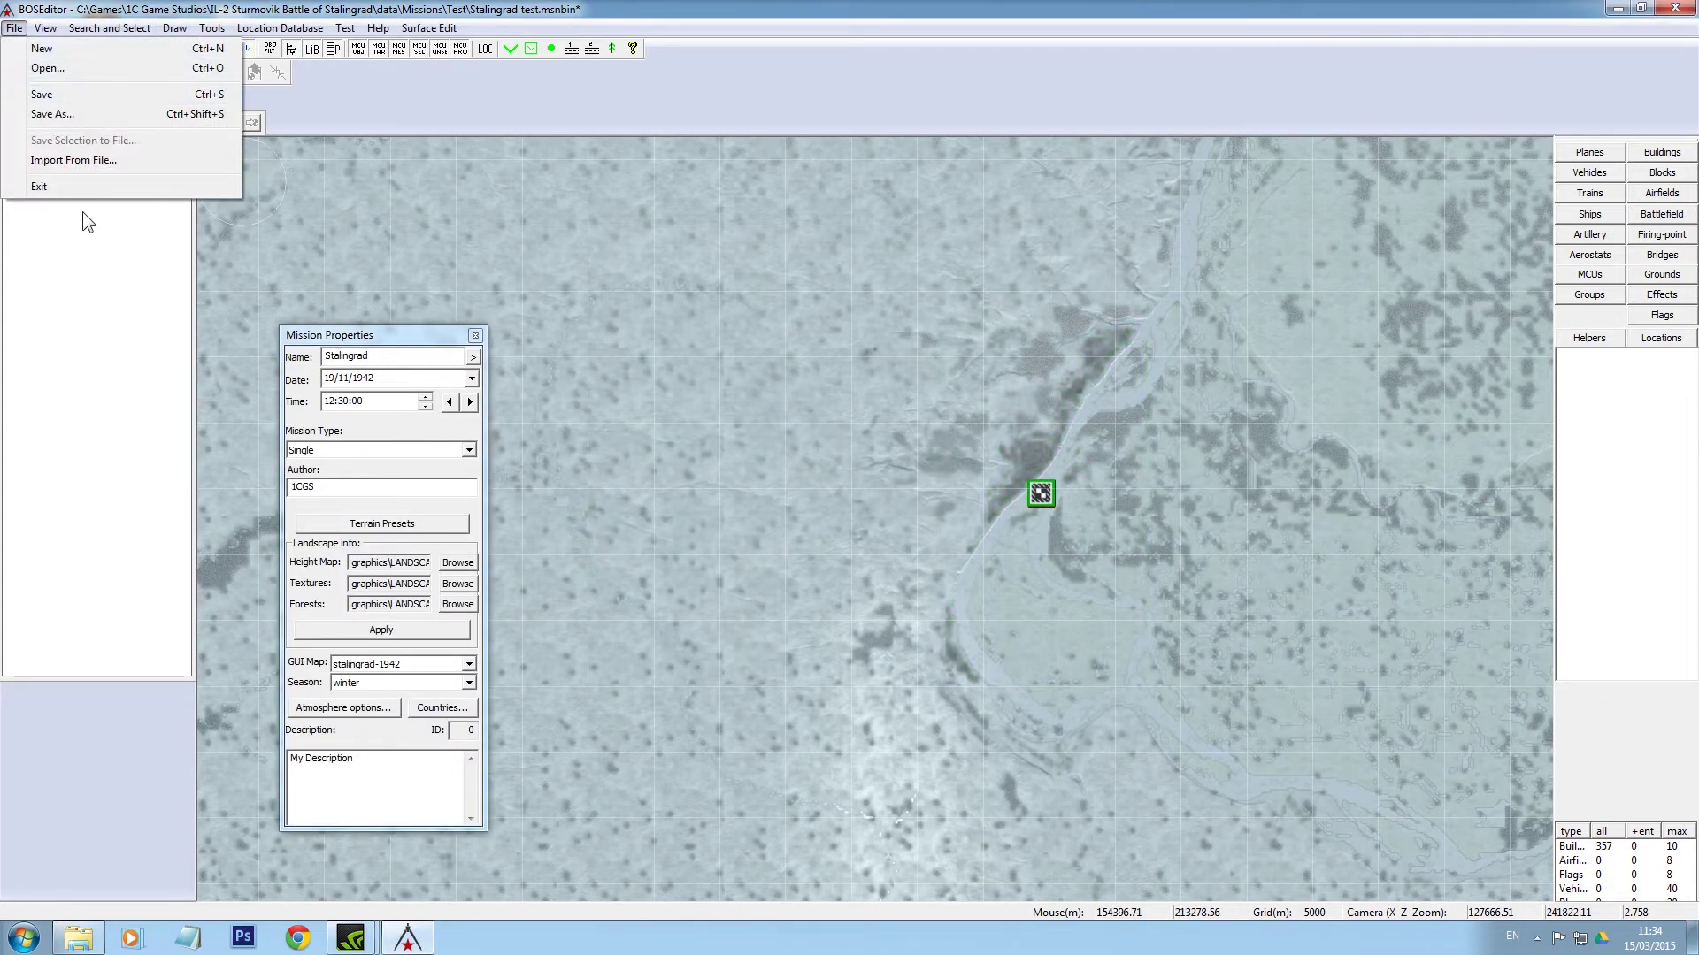
{"action": "left_click", "coordinate": [90, 162]}
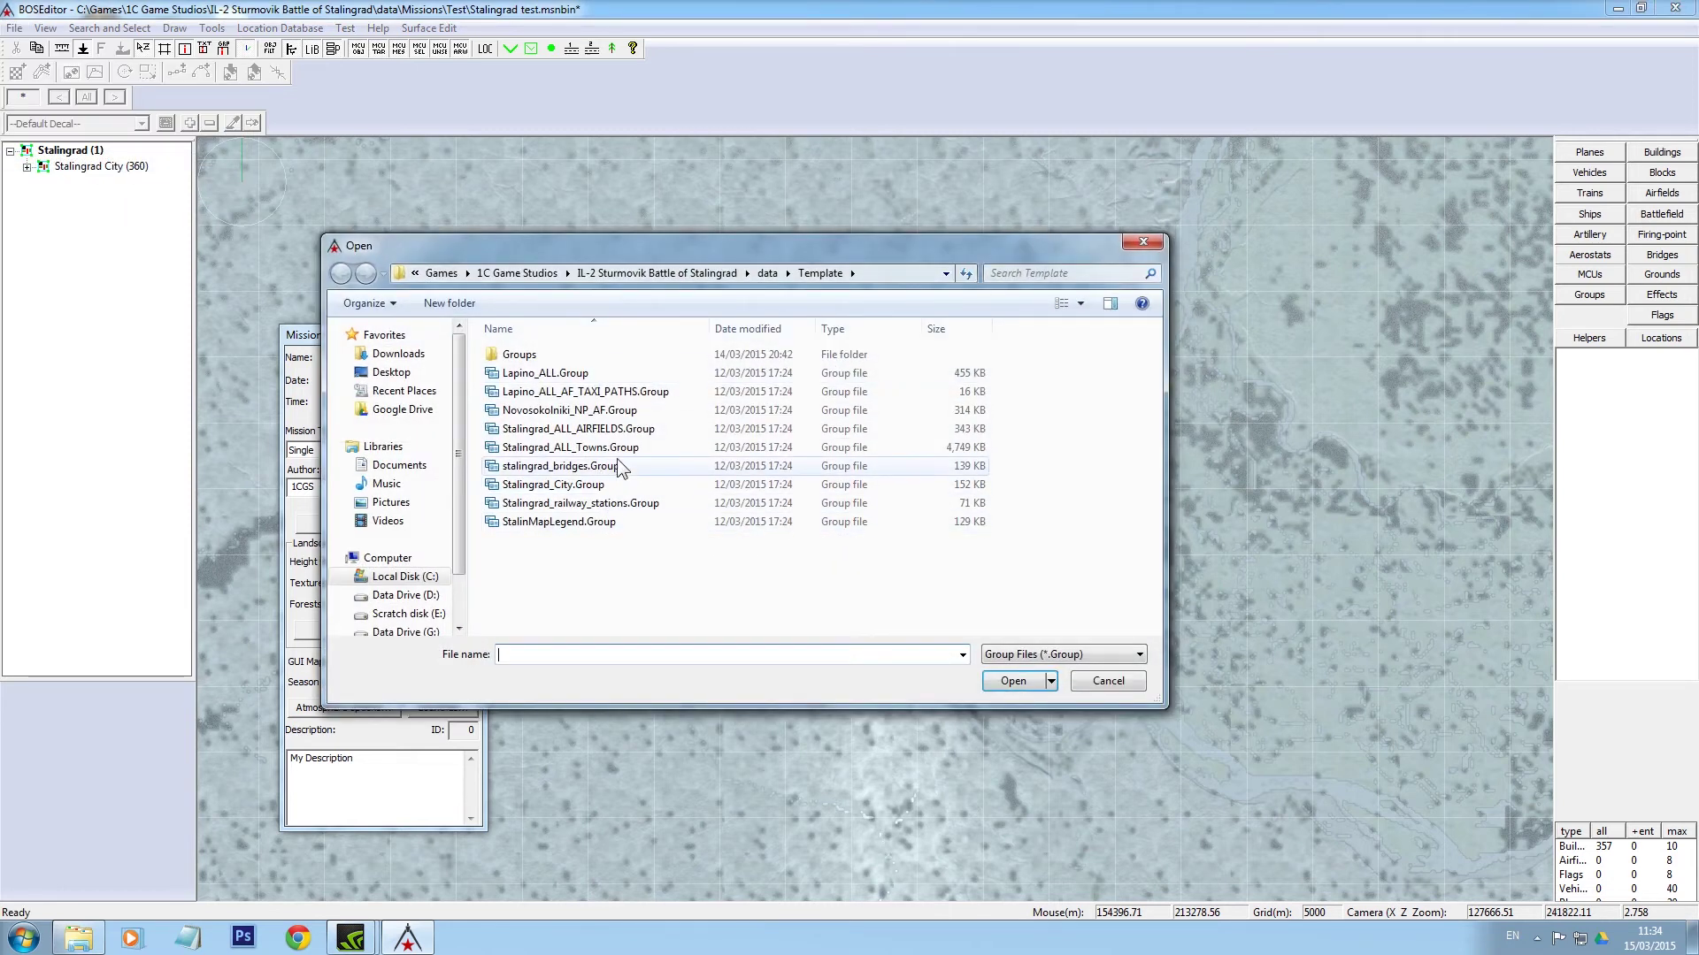
{"action": "left_click", "coordinate": [622, 428]}
{"action": "left_click", "coordinate": [1014, 681]}
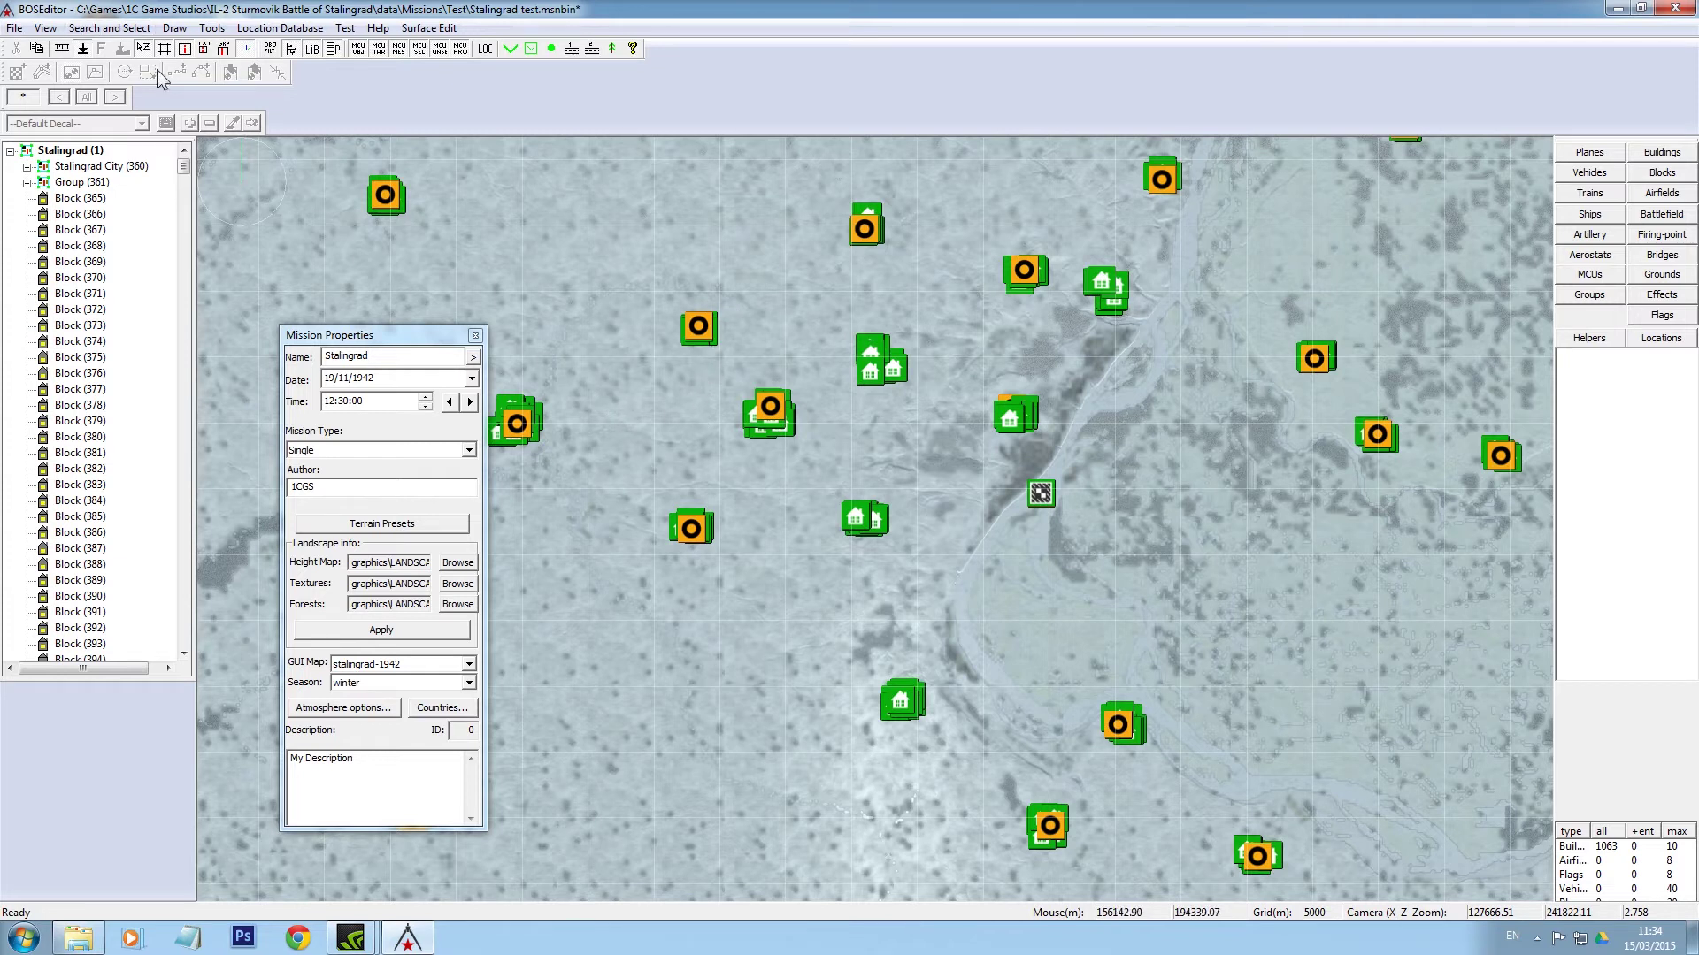
- Select all objects, exclude the Stalingrad City group from the selection, and combine the imported airfield objects into one group
{"action": "left_click", "coordinate": [110, 27]}
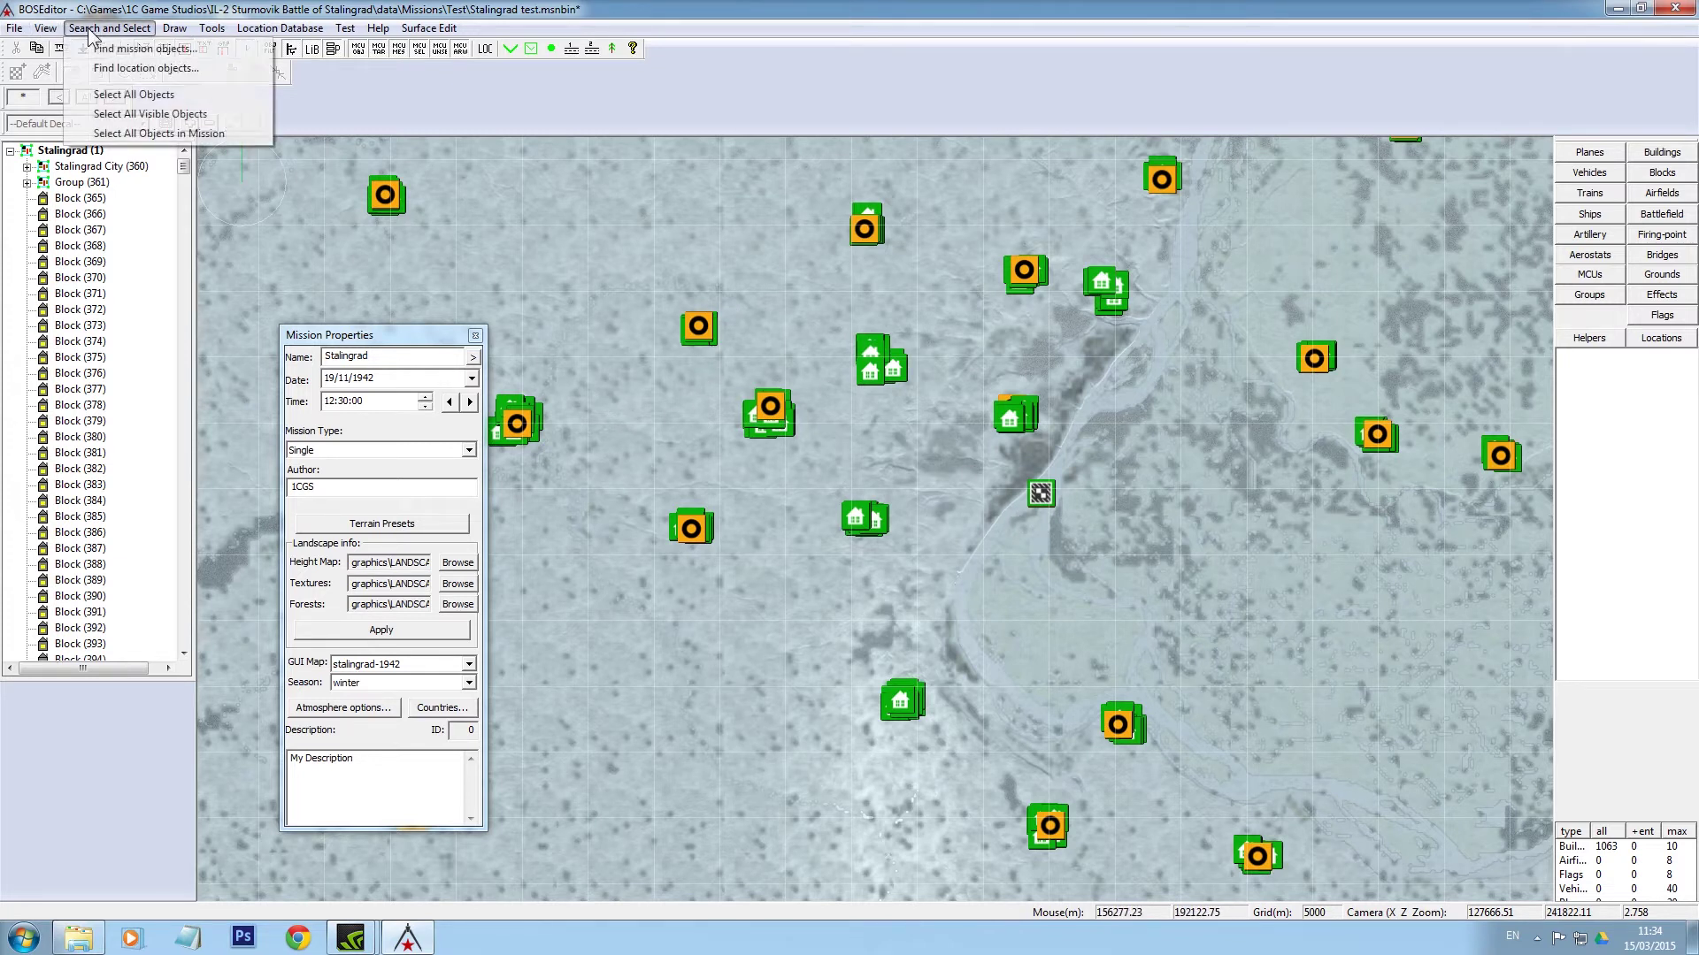
{"action": "left_click", "coordinate": [129, 95]}
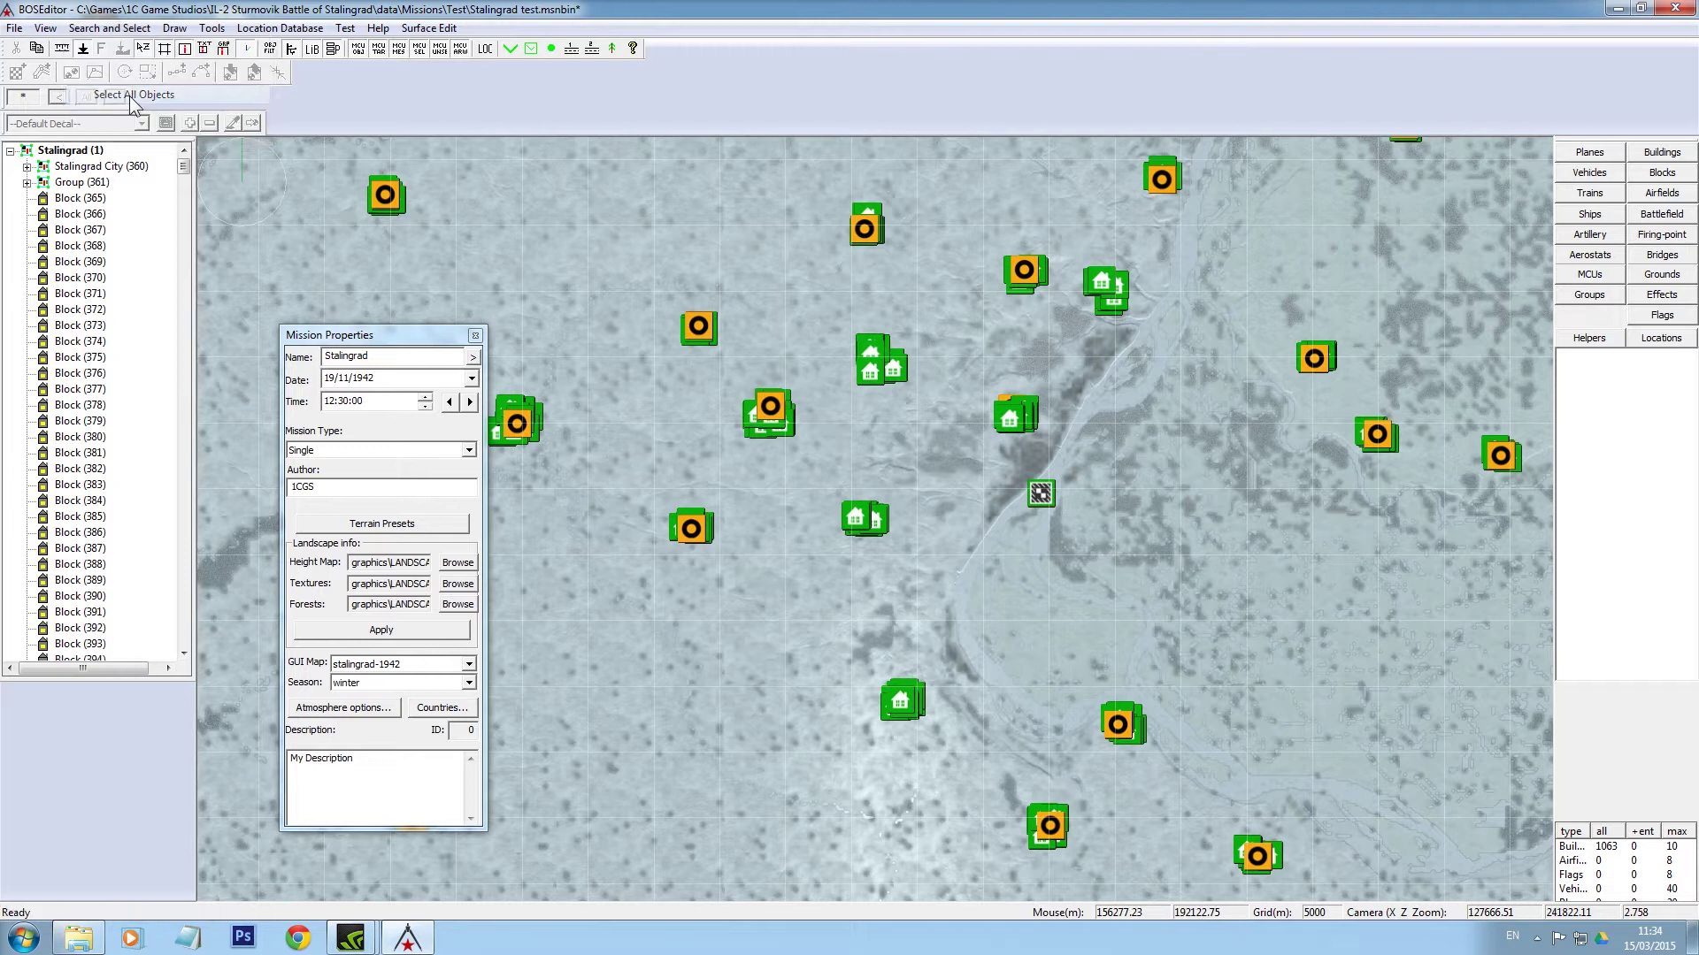
{"action": "right_click", "coordinate": [615, 367]}
{"action": "left_click", "coordinate": [1226, 3]}
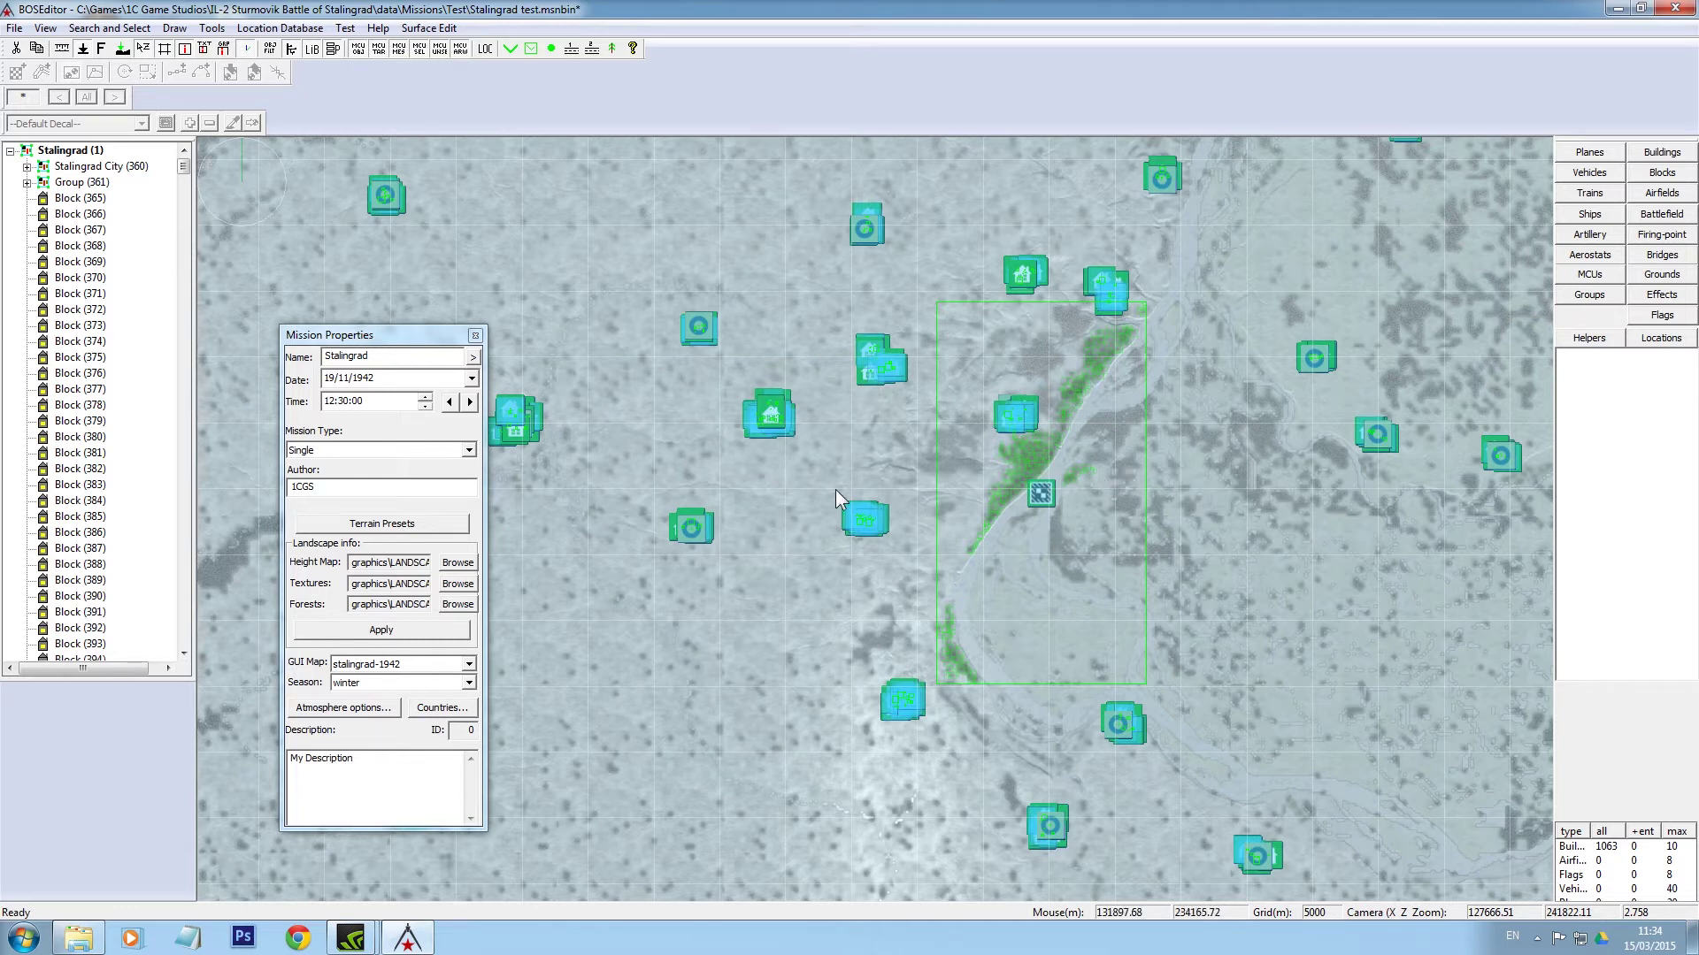
{"action": "left_click", "coordinate": [1041, 494]}
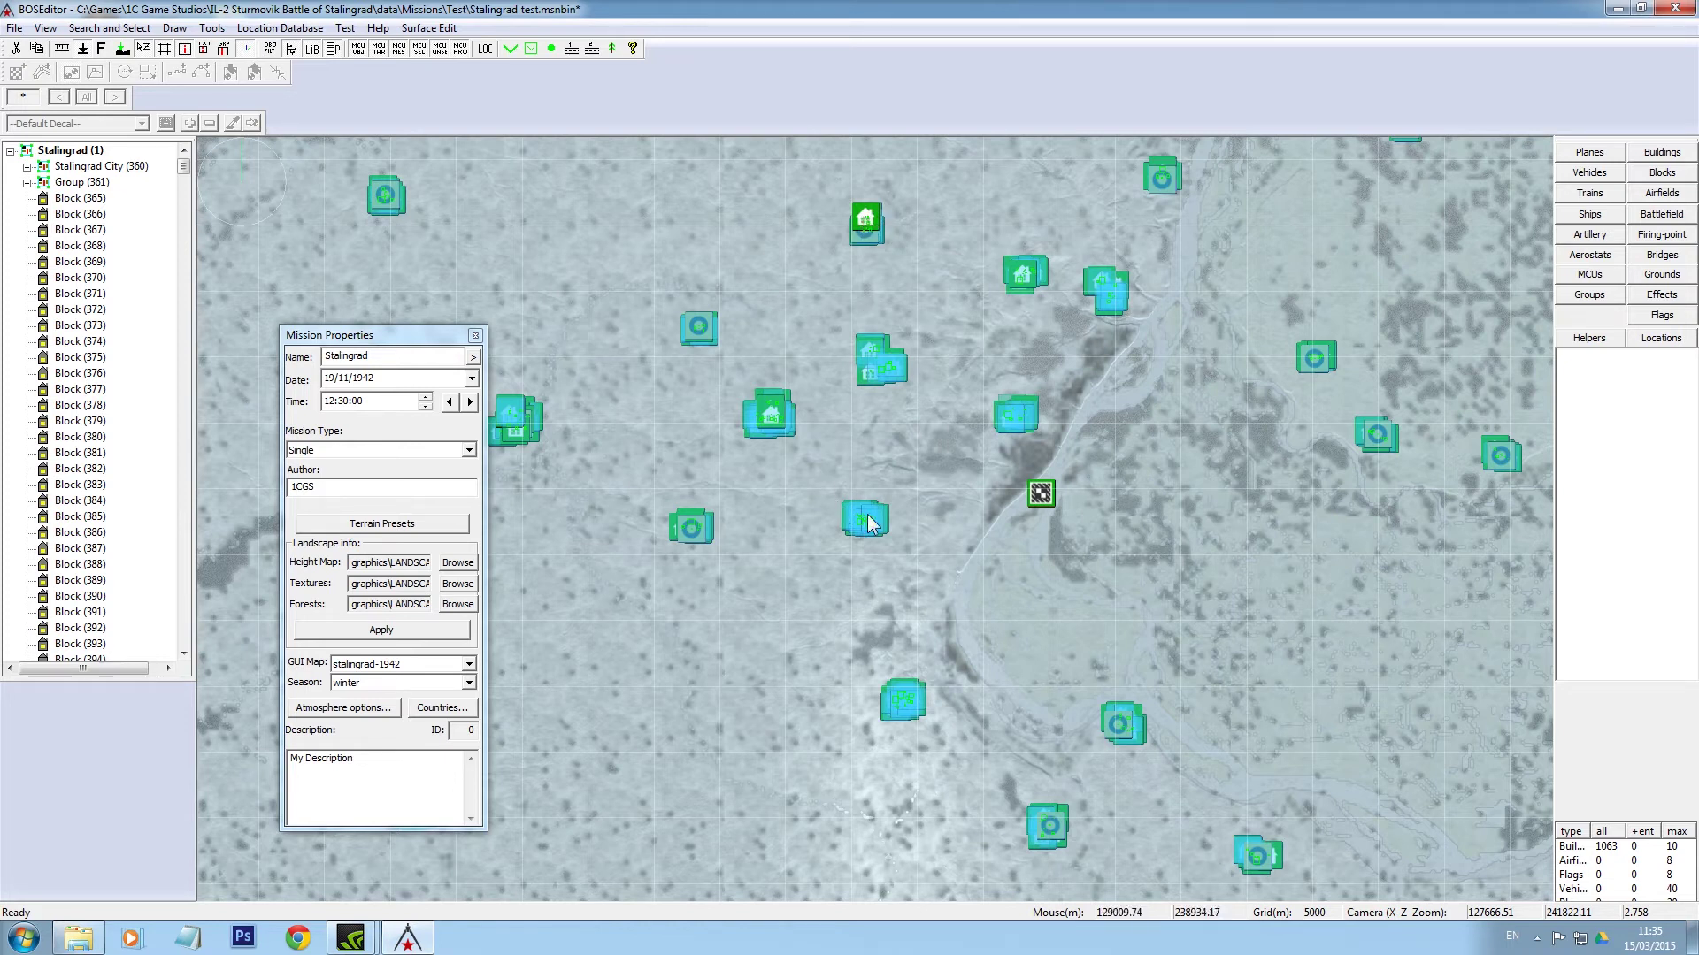
{"action": "right_click", "coordinate": [751, 522]}
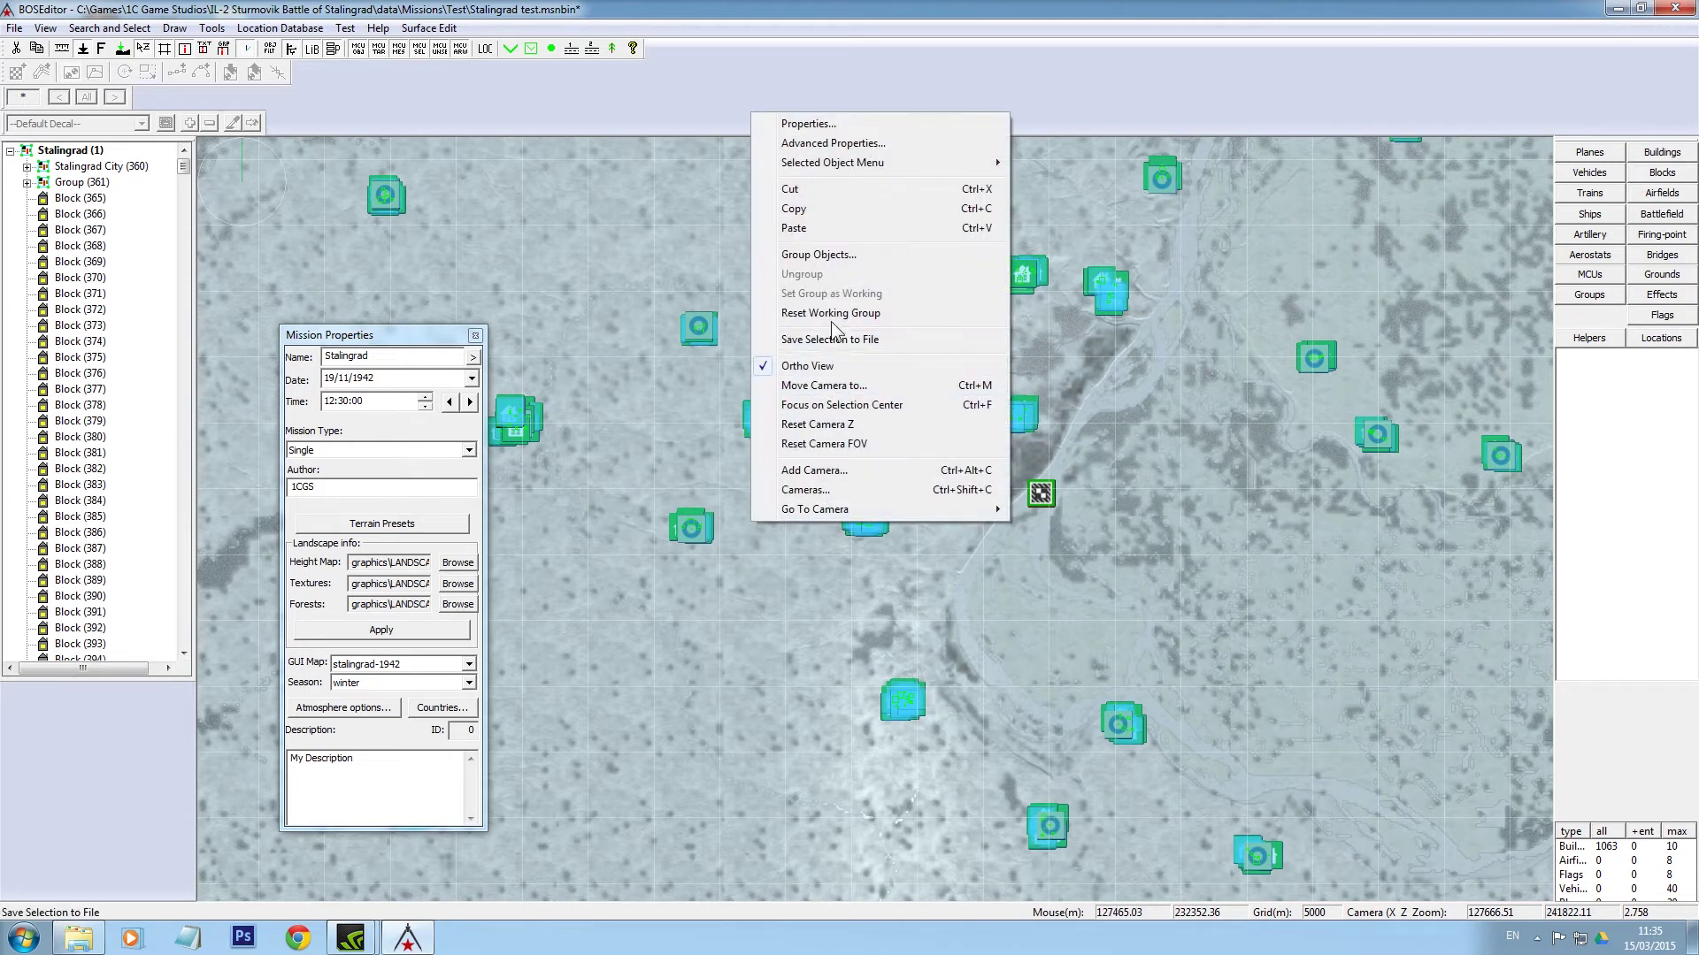
{"action": "left_click", "coordinate": [854, 254]}
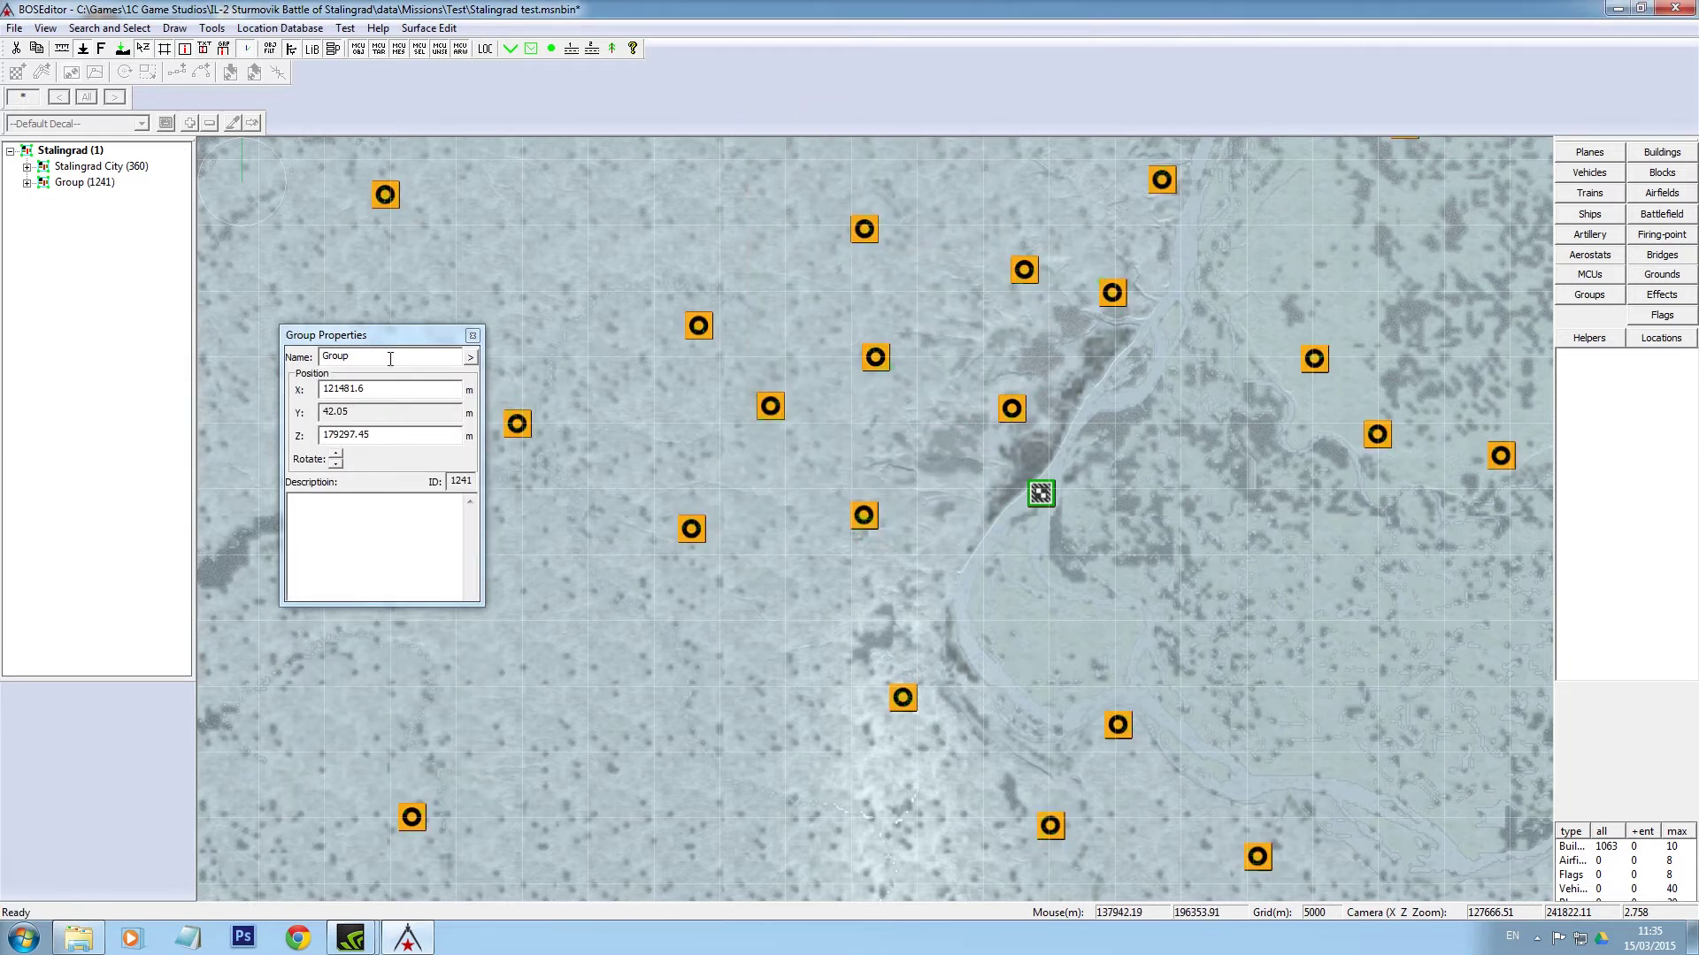
- Rename the new group to Airfields
{"action": "double_click", "coordinate": [390, 358]}
{"action": "type", "text": "Airfields"}
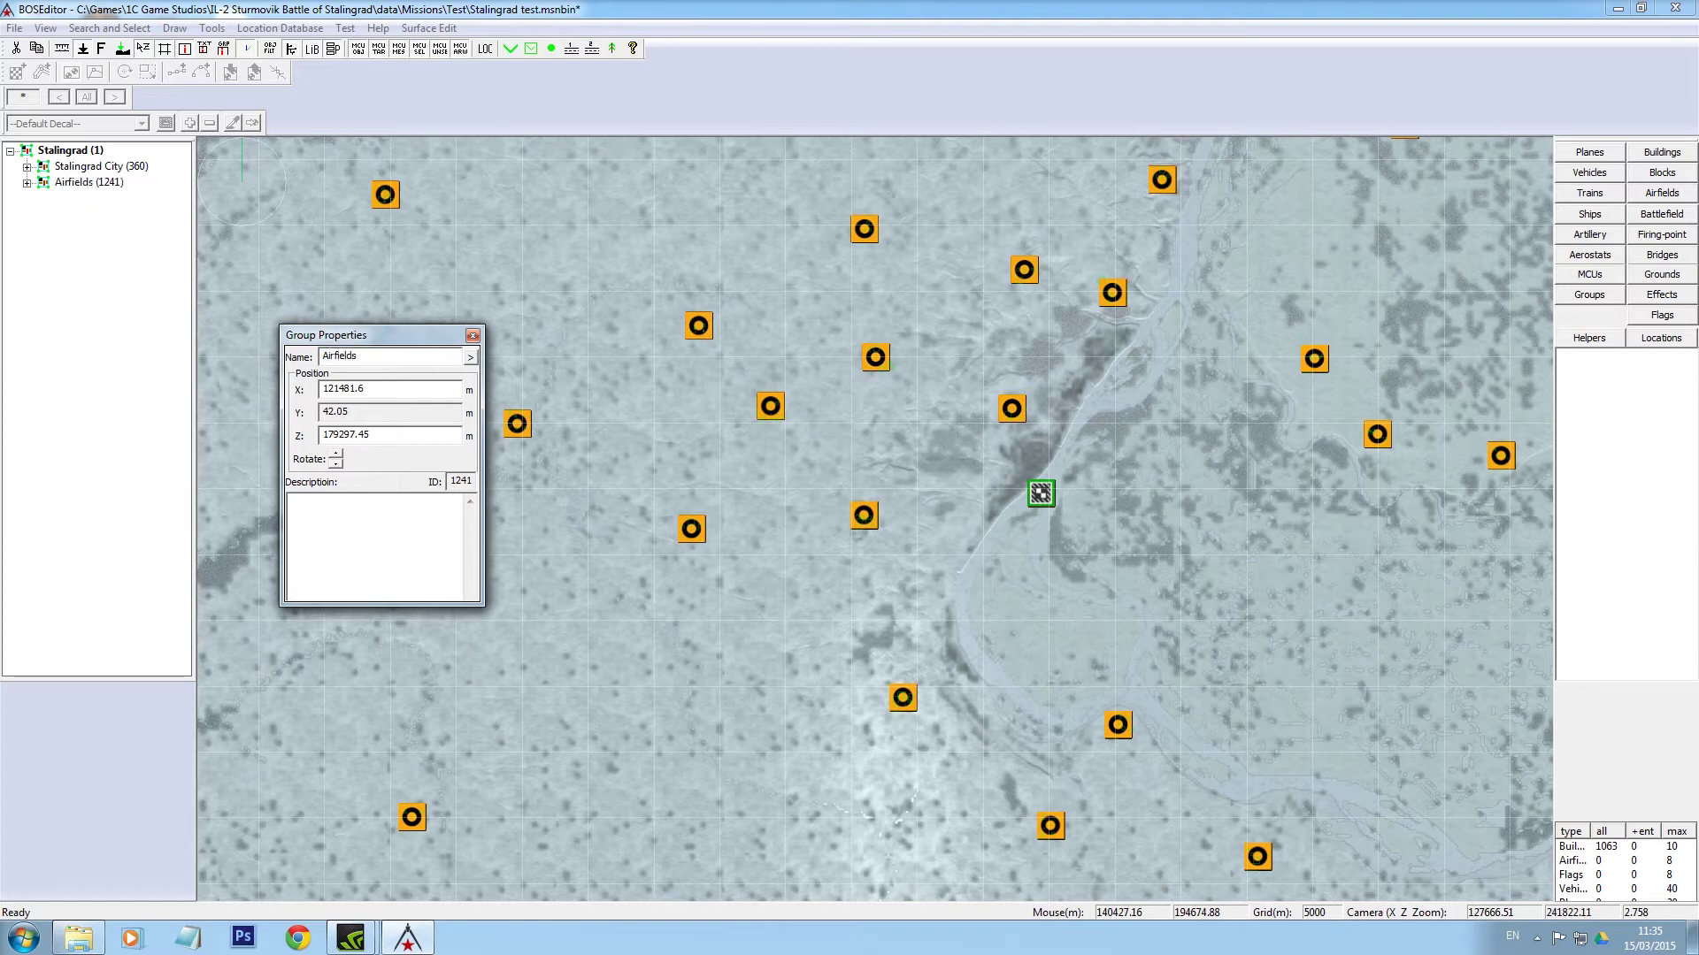
{"action": "key", "text": "Tab"}
- Examine how the airfields are spread across the map and check the Stalingrad City and Airfields groups in the mission tree
{"action": "right_click_drag", "start_coordinate": [704, 576], "coordinate": [1247, 646]}
{"action": "right_click_drag", "start_coordinate": [764, 593], "coordinate": [1336, 592]}
{"action": "right_click_drag", "start_coordinate": [947, 556], "coordinate": [719, 633]}
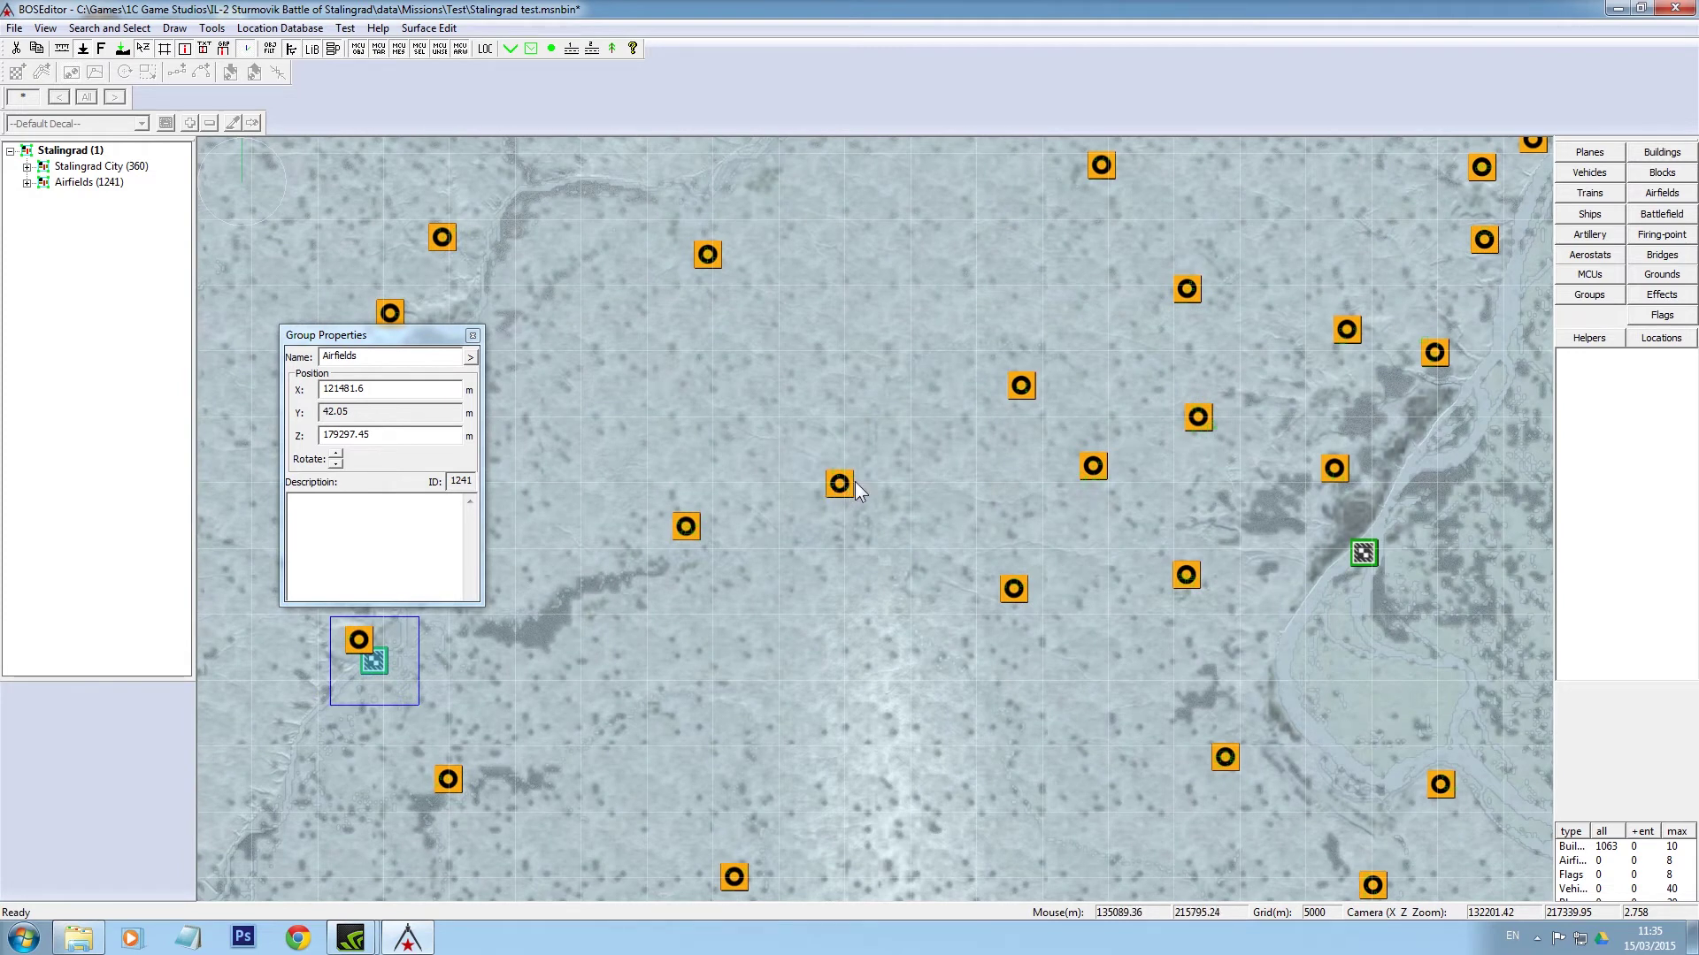
{"action": "right_click_drag", "start_coordinate": [1097, 523], "coordinate": [676, 502]}
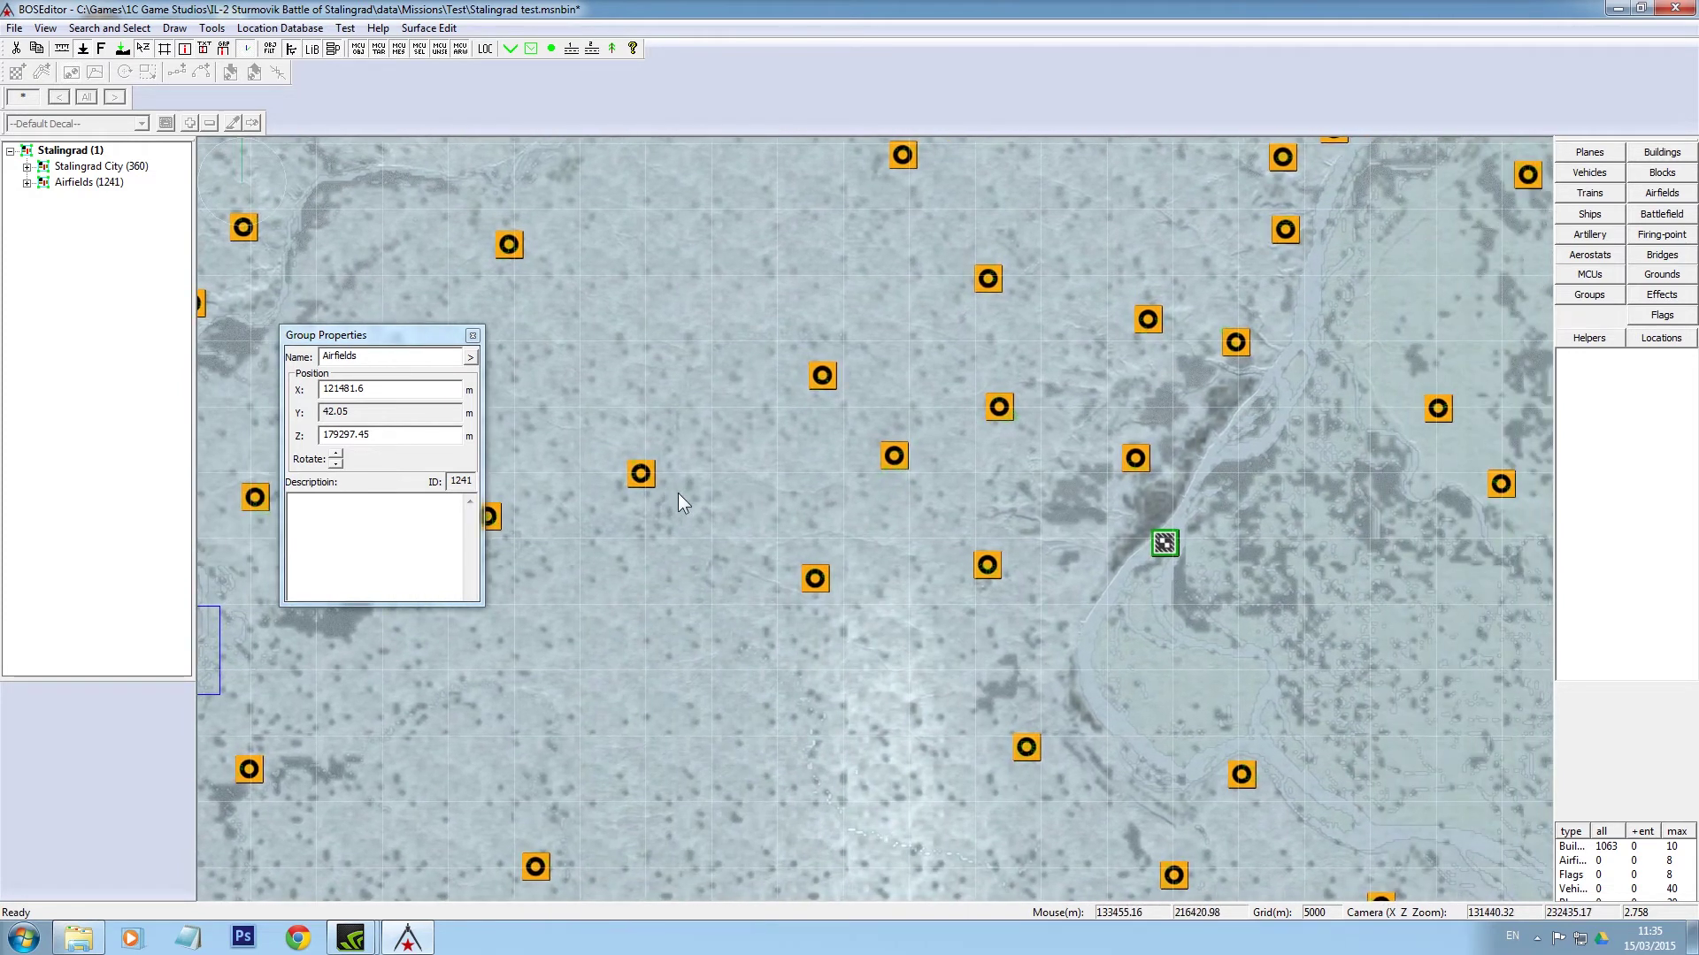
{"action": "right_click_drag", "start_coordinate": [735, 490], "coordinate": [658, 488]}
{"action": "right_click_drag", "start_coordinate": [1123, 588], "coordinate": [965, 549]}
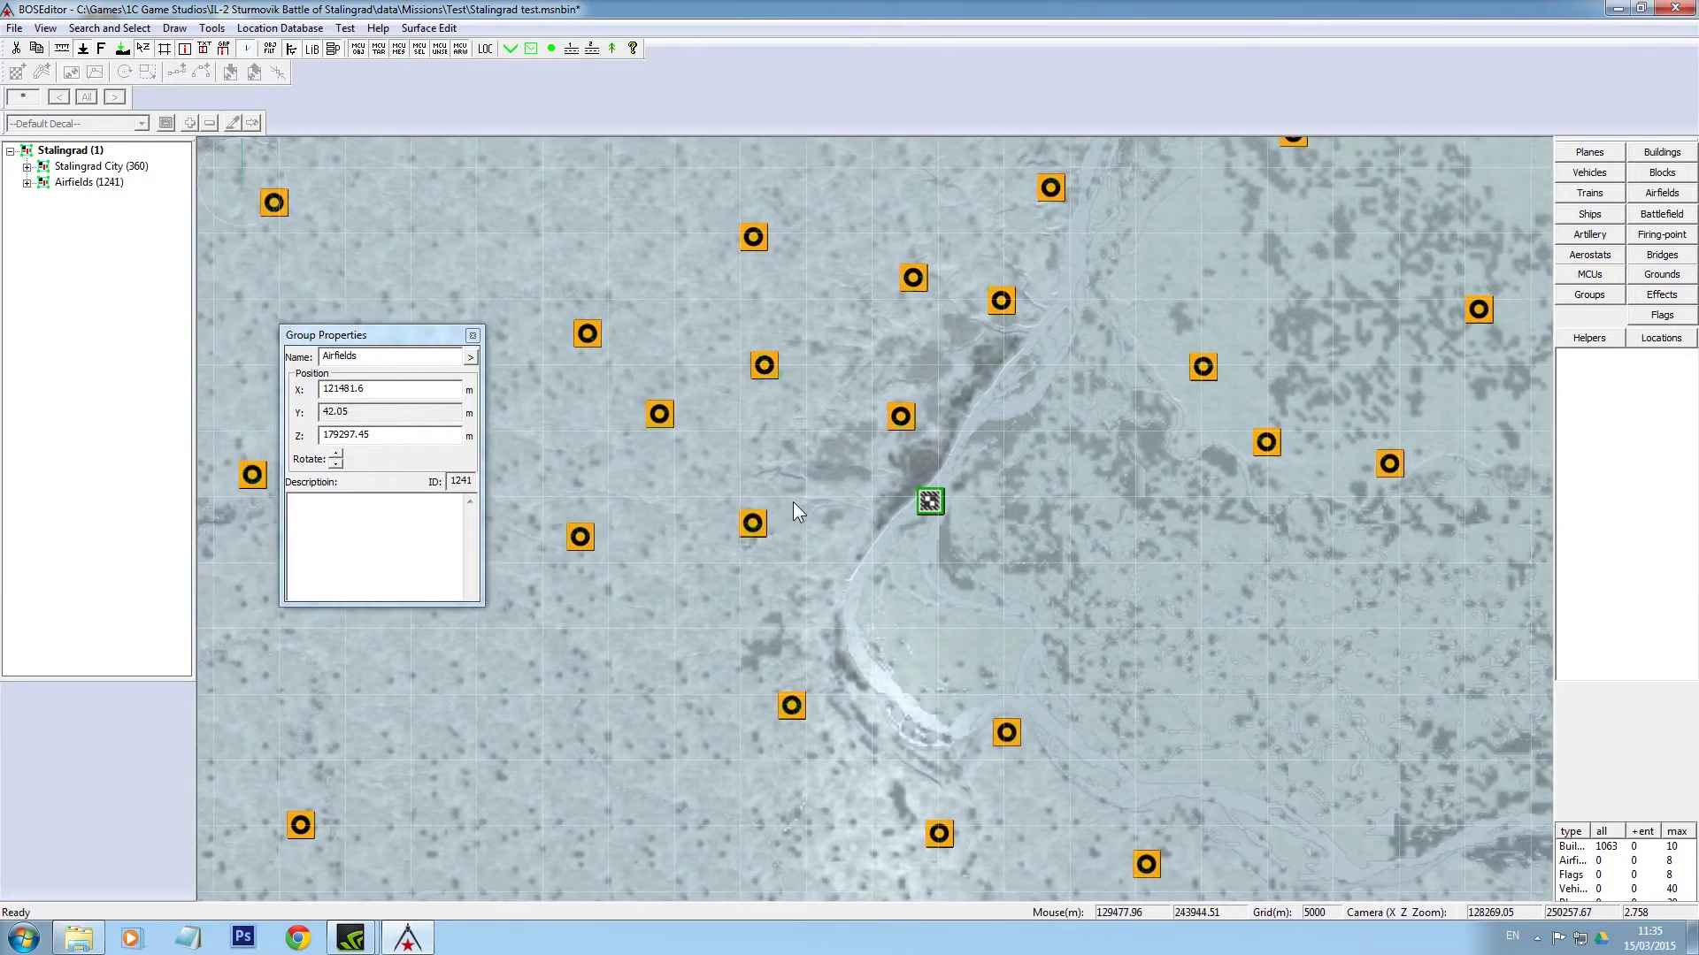
{"action": "left_click", "coordinate": [88, 167]}
{"action": "left_click", "coordinate": [83, 182]}
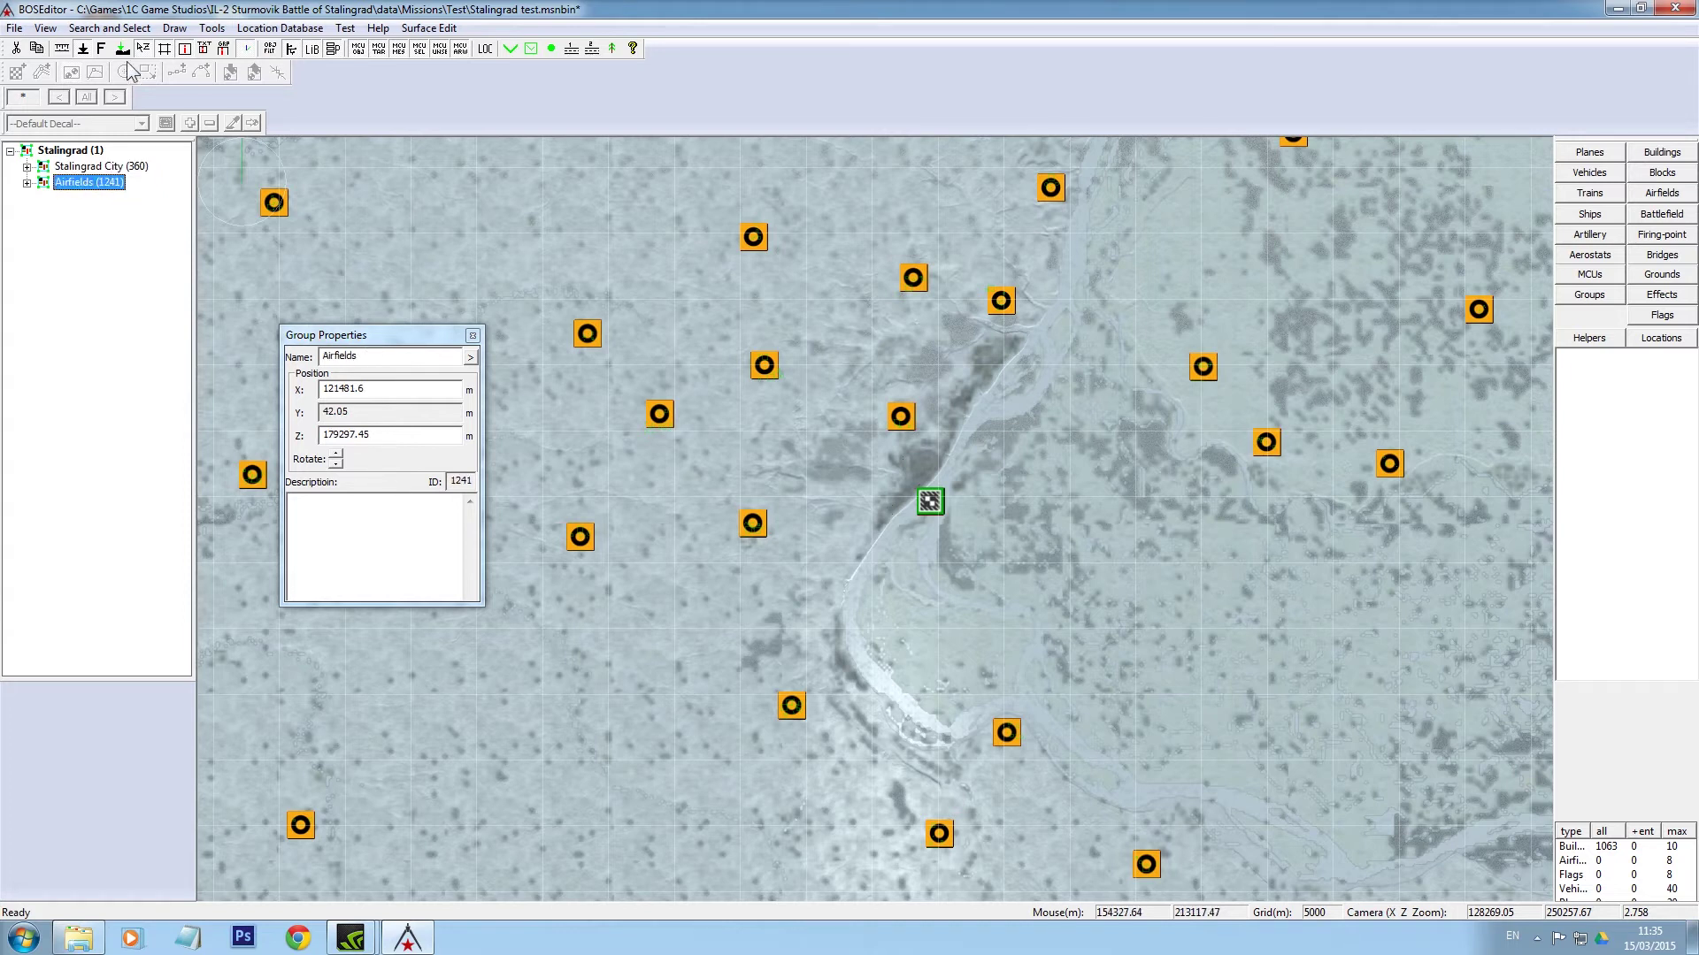
- Import Stalingrad_railway_stations.Group from the Template folder into the mission
{"action": "left_click", "coordinate": [14, 27]}
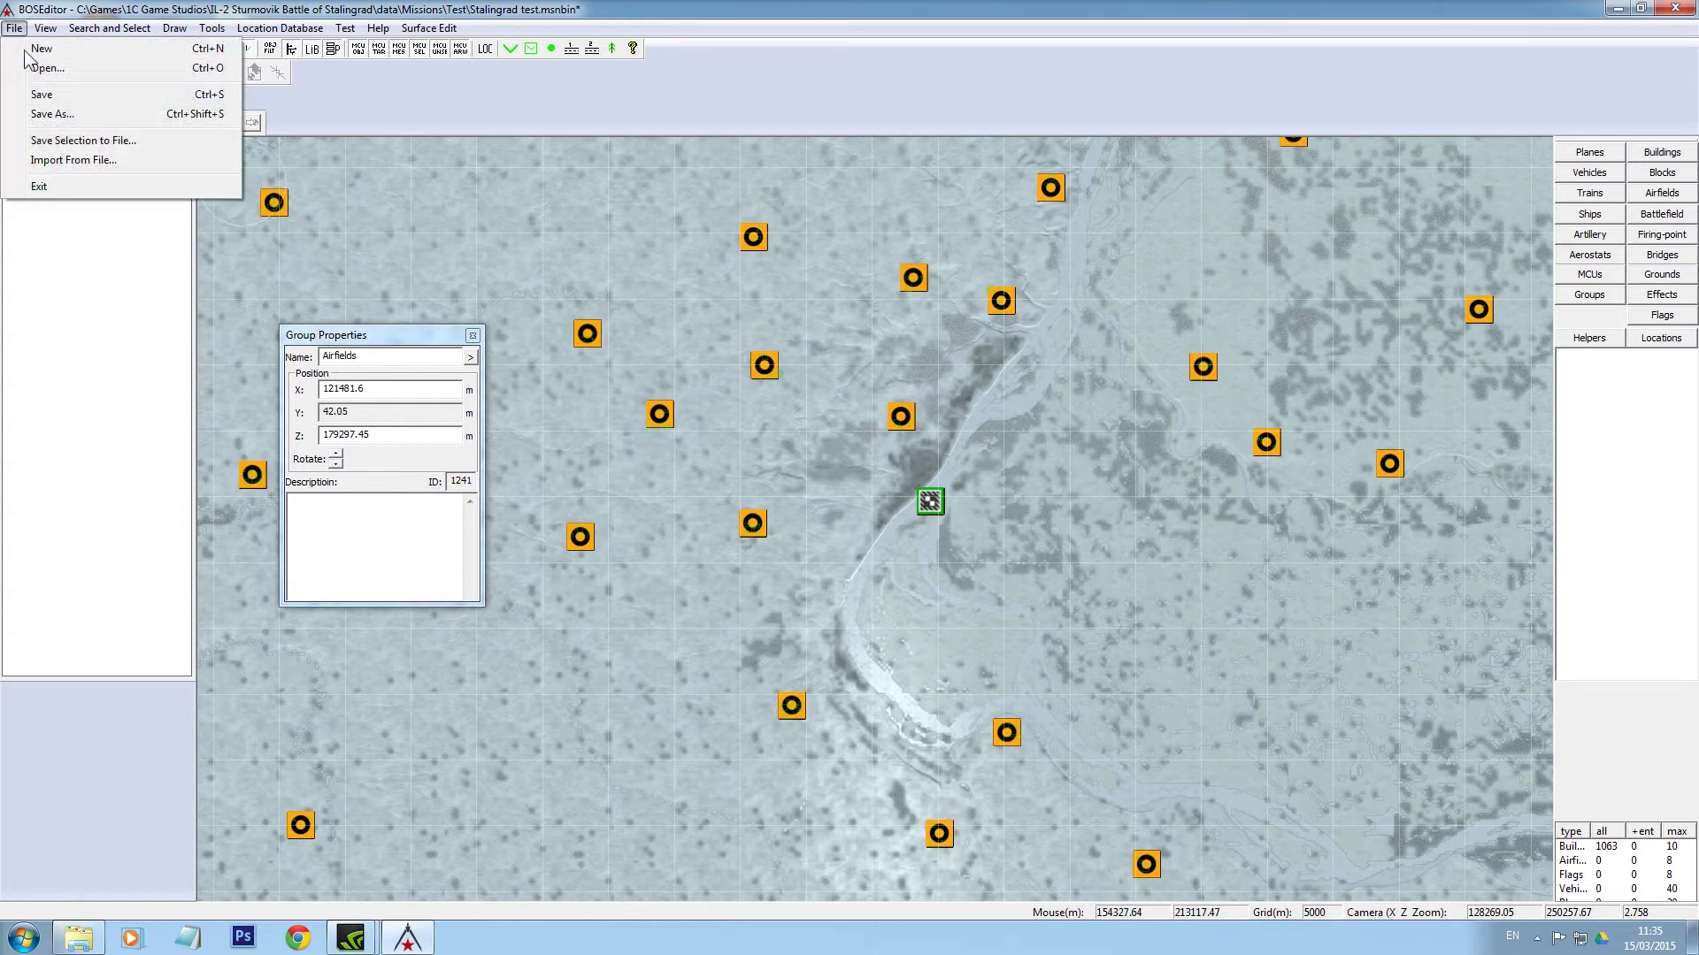
{"action": "left_click", "coordinate": [49, 159]}
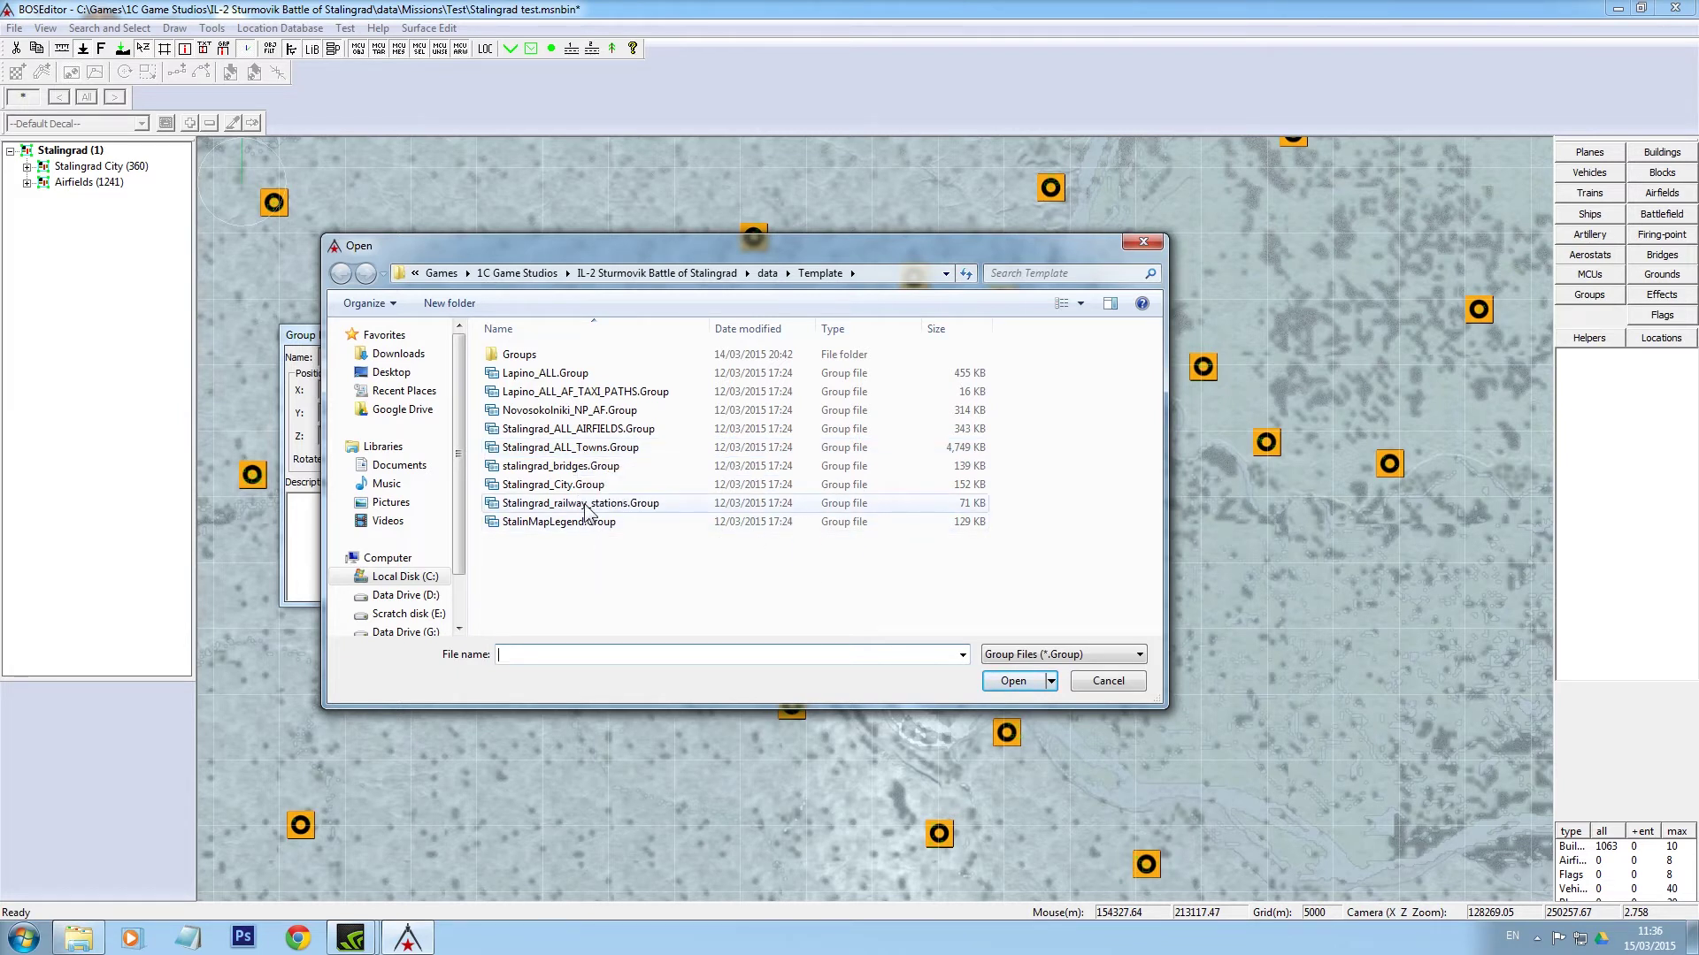
{"action": "left_click", "coordinate": [590, 453]}
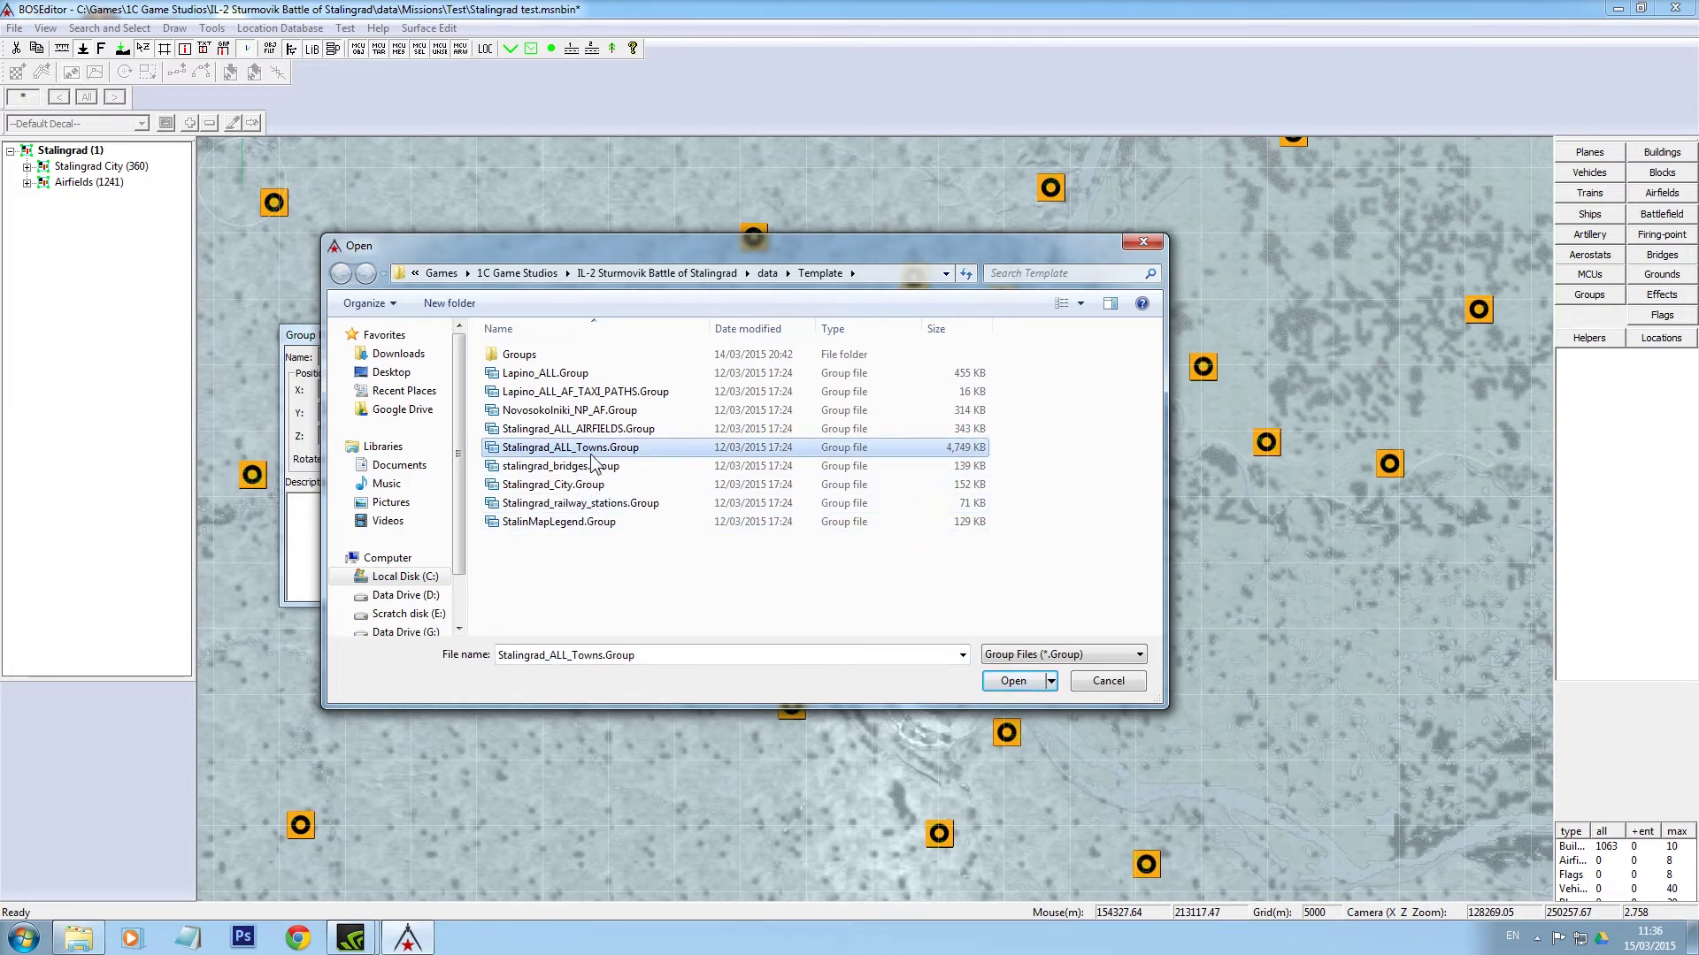
{"action": "left_click", "coordinate": [598, 504]}
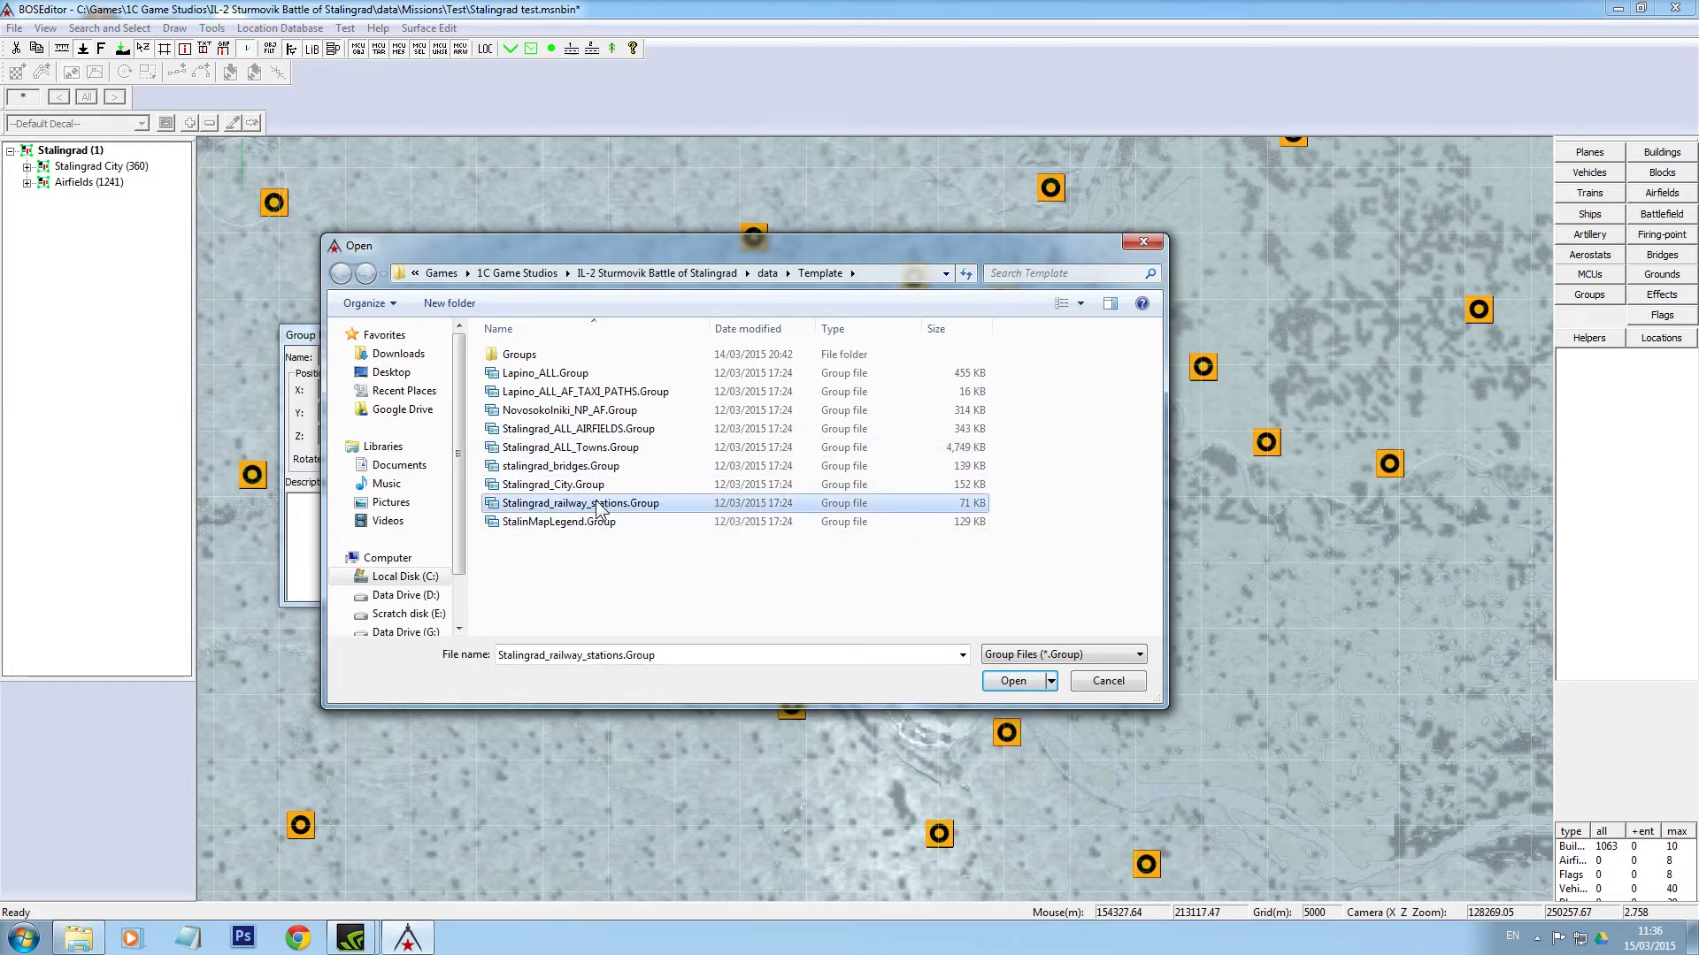
{"action": "left_click", "coordinate": [1018, 680]}
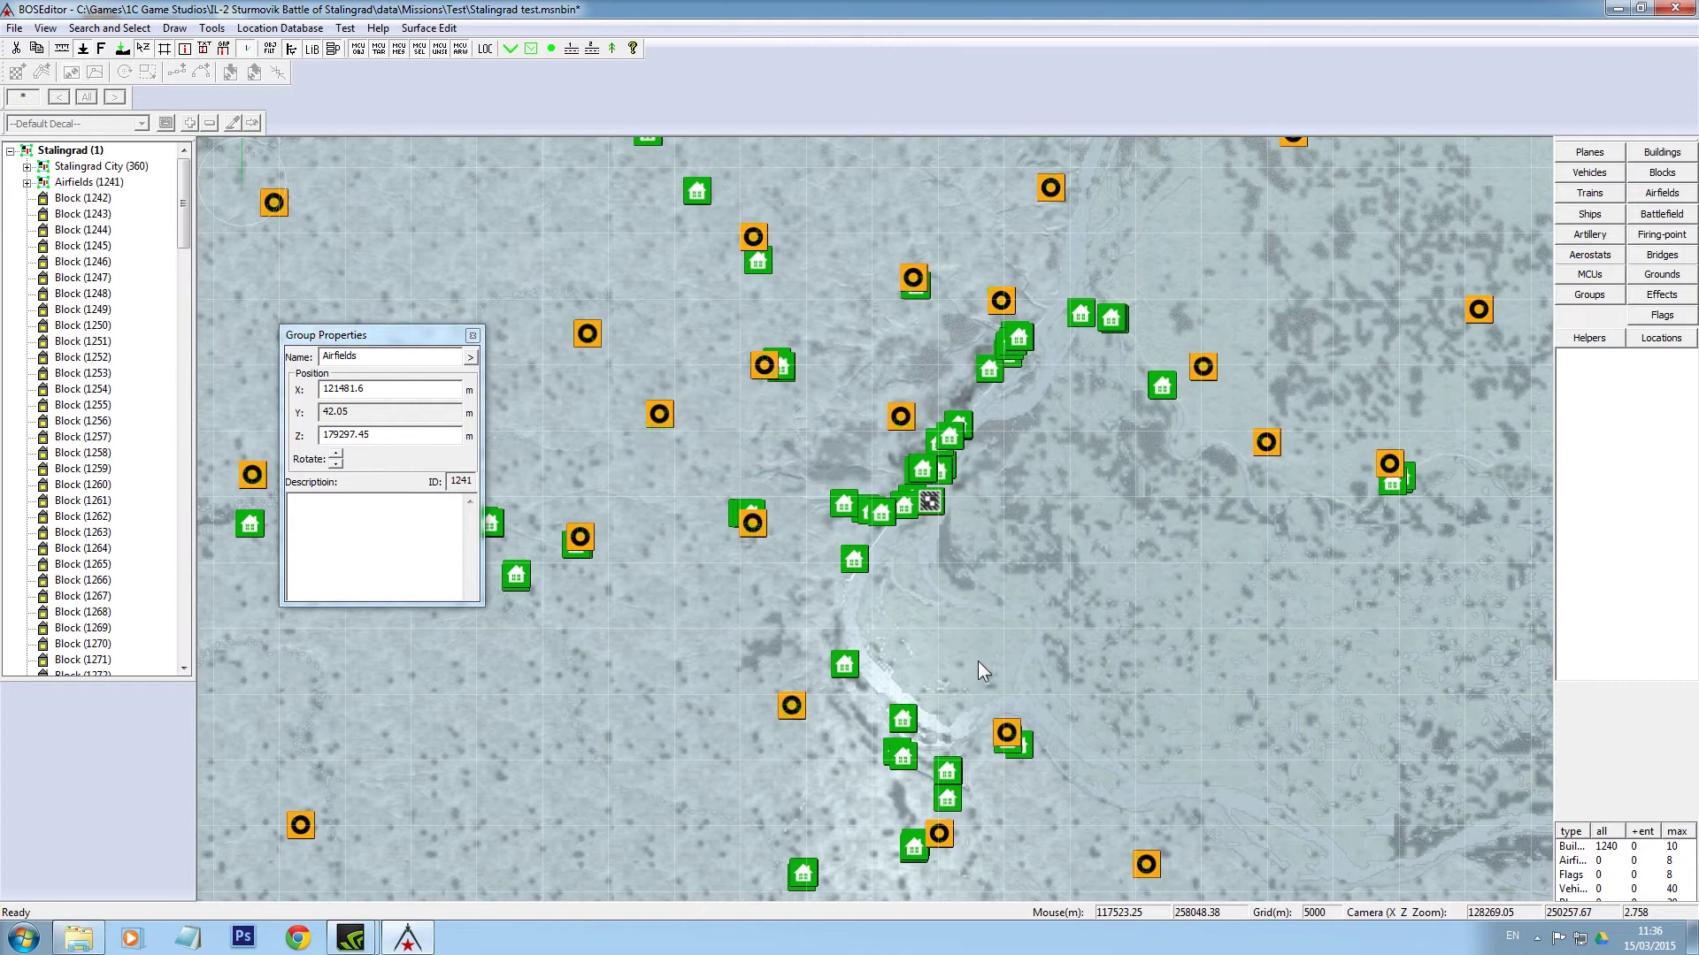
- Import stalingrad_bridges.Group from the Template folder into the mission
{"action": "left_click", "coordinate": [14, 28]}
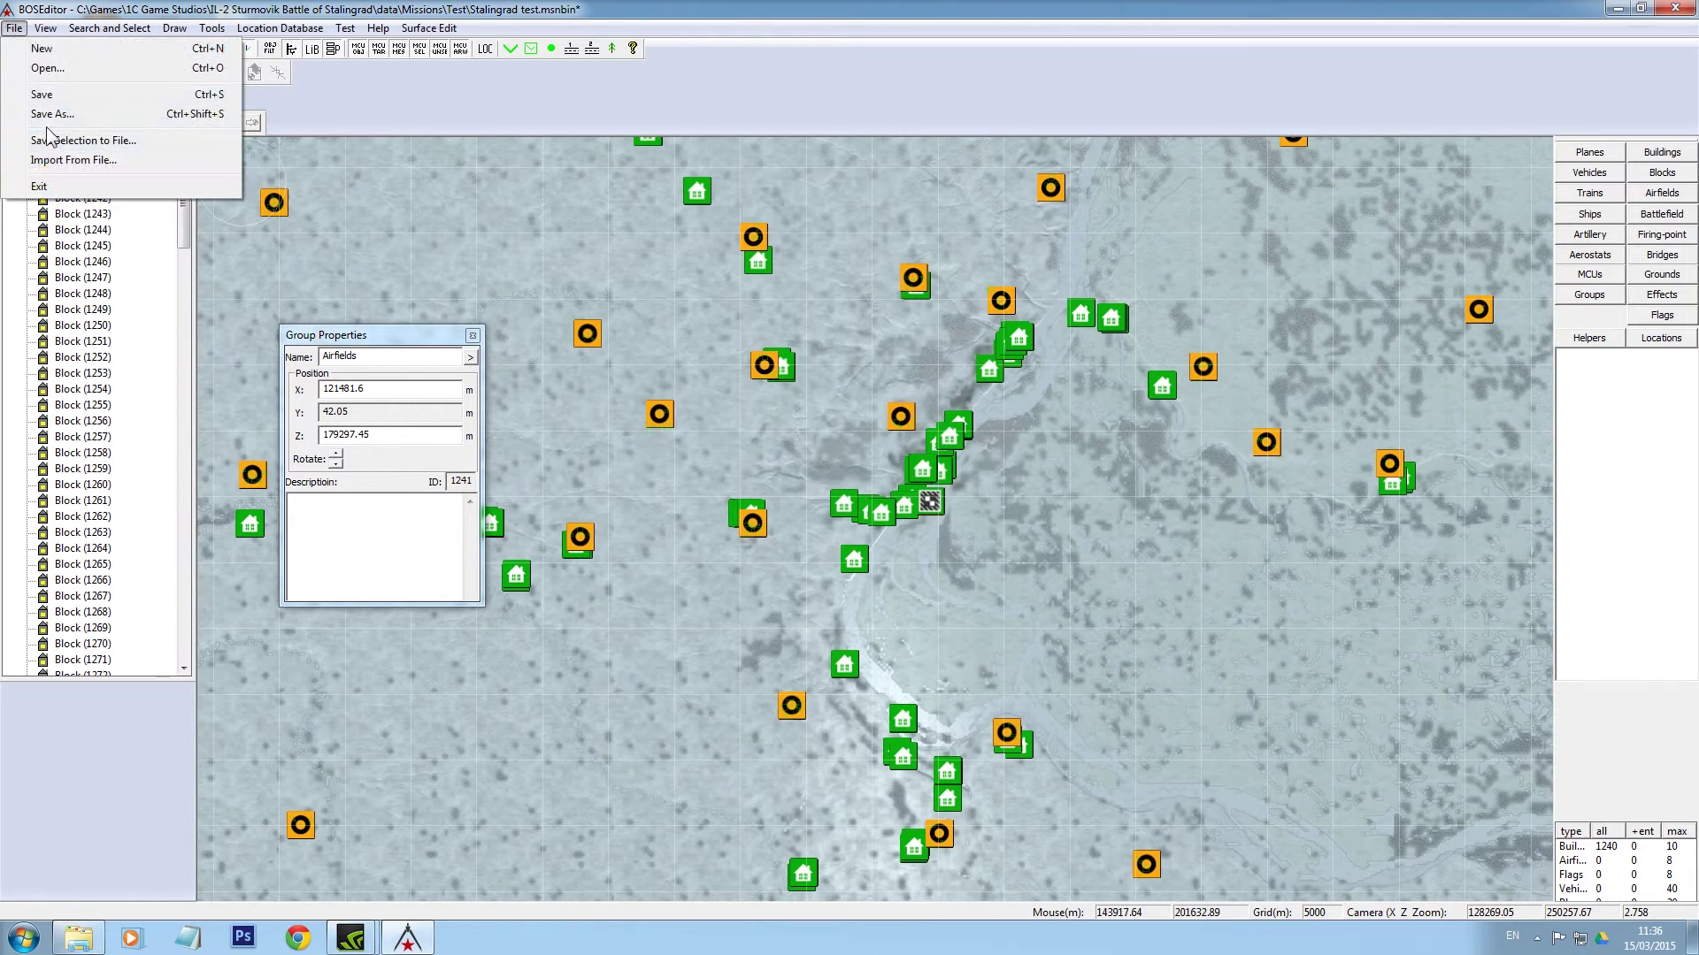
{"action": "left_click", "coordinate": [52, 161]}
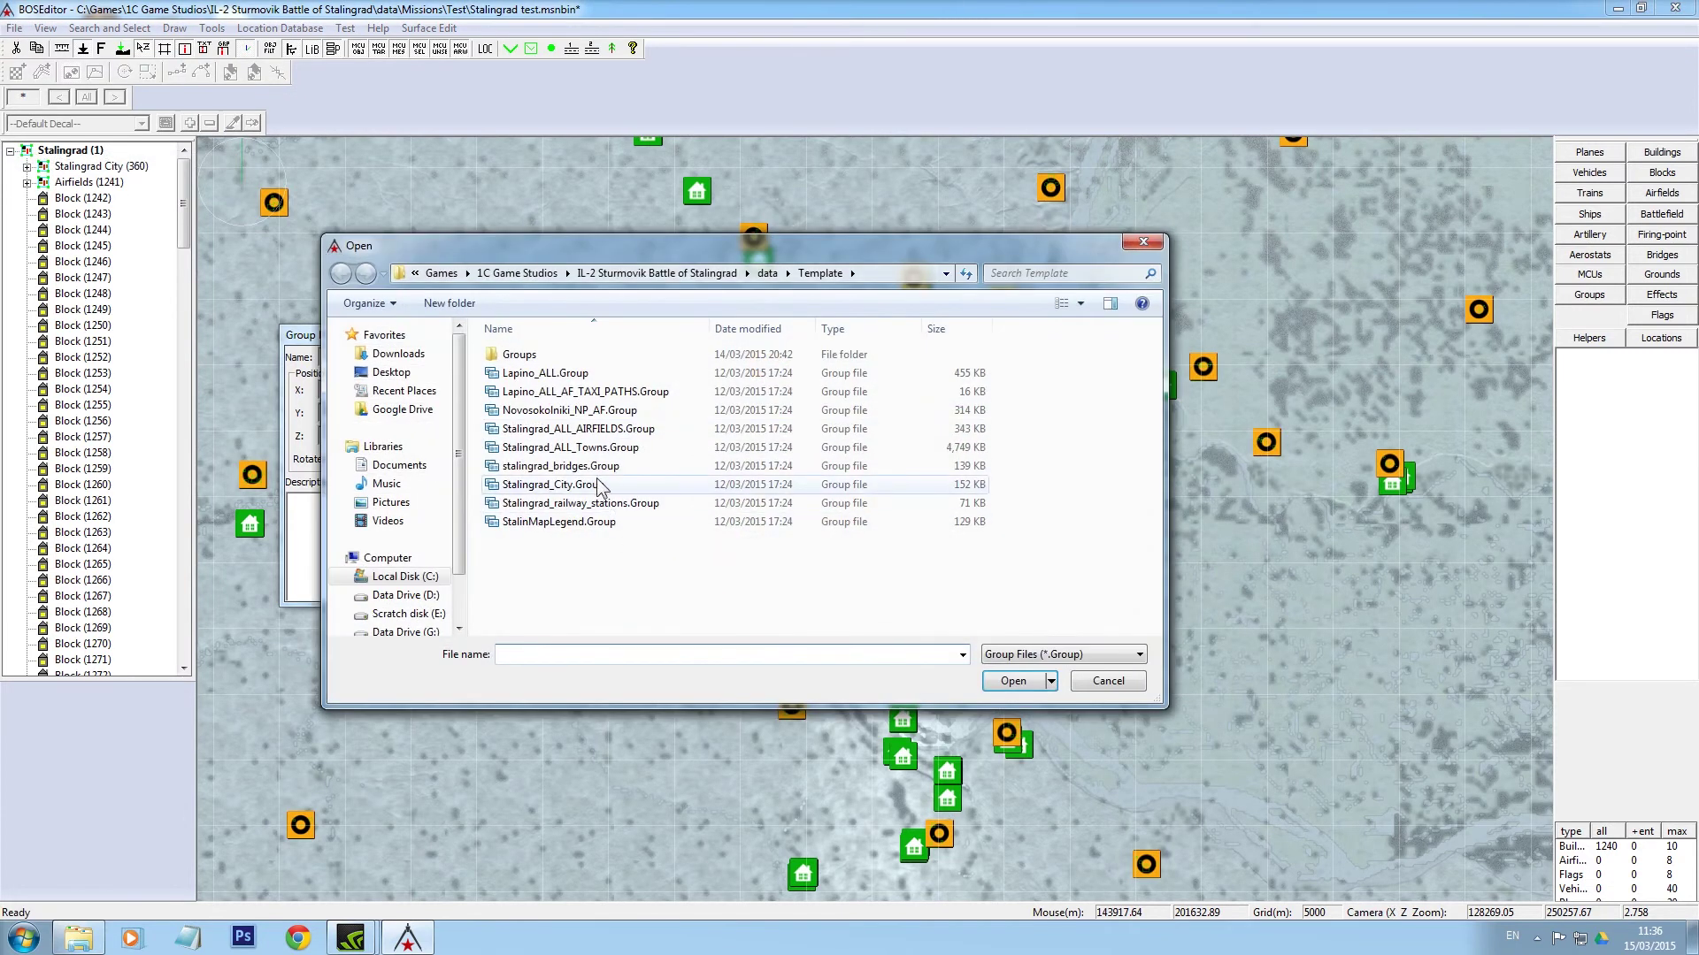
{"action": "left_click", "coordinate": [591, 466]}
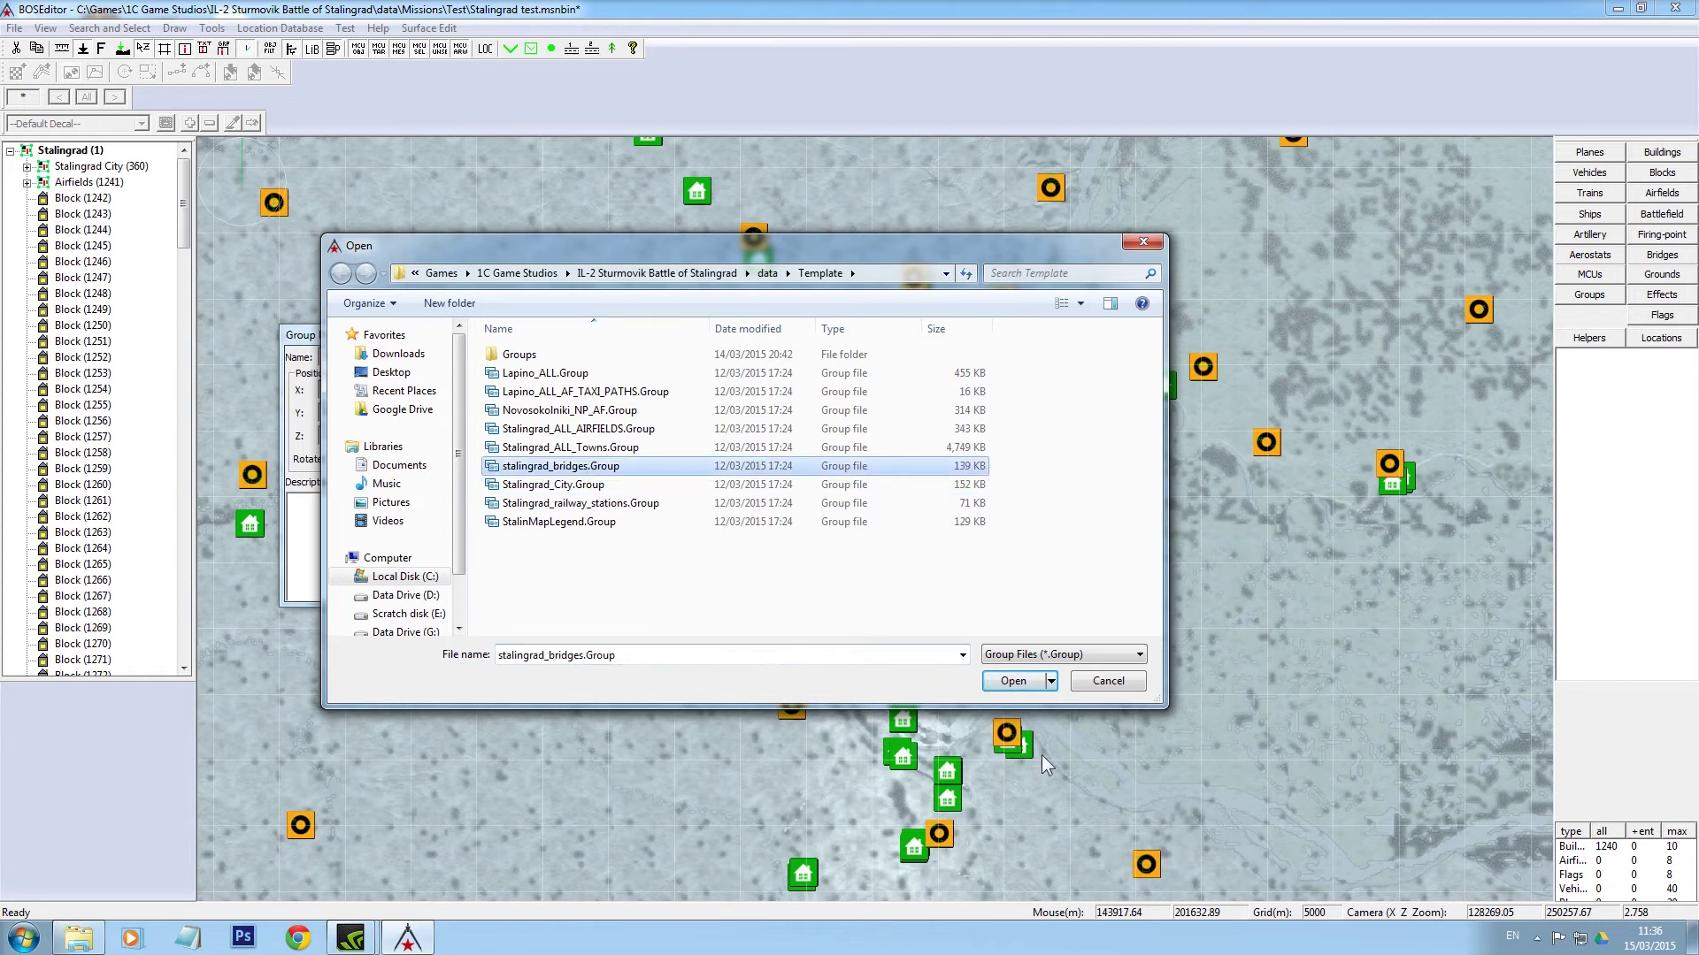
{"action": "left_click", "coordinate": [1000, 679]}
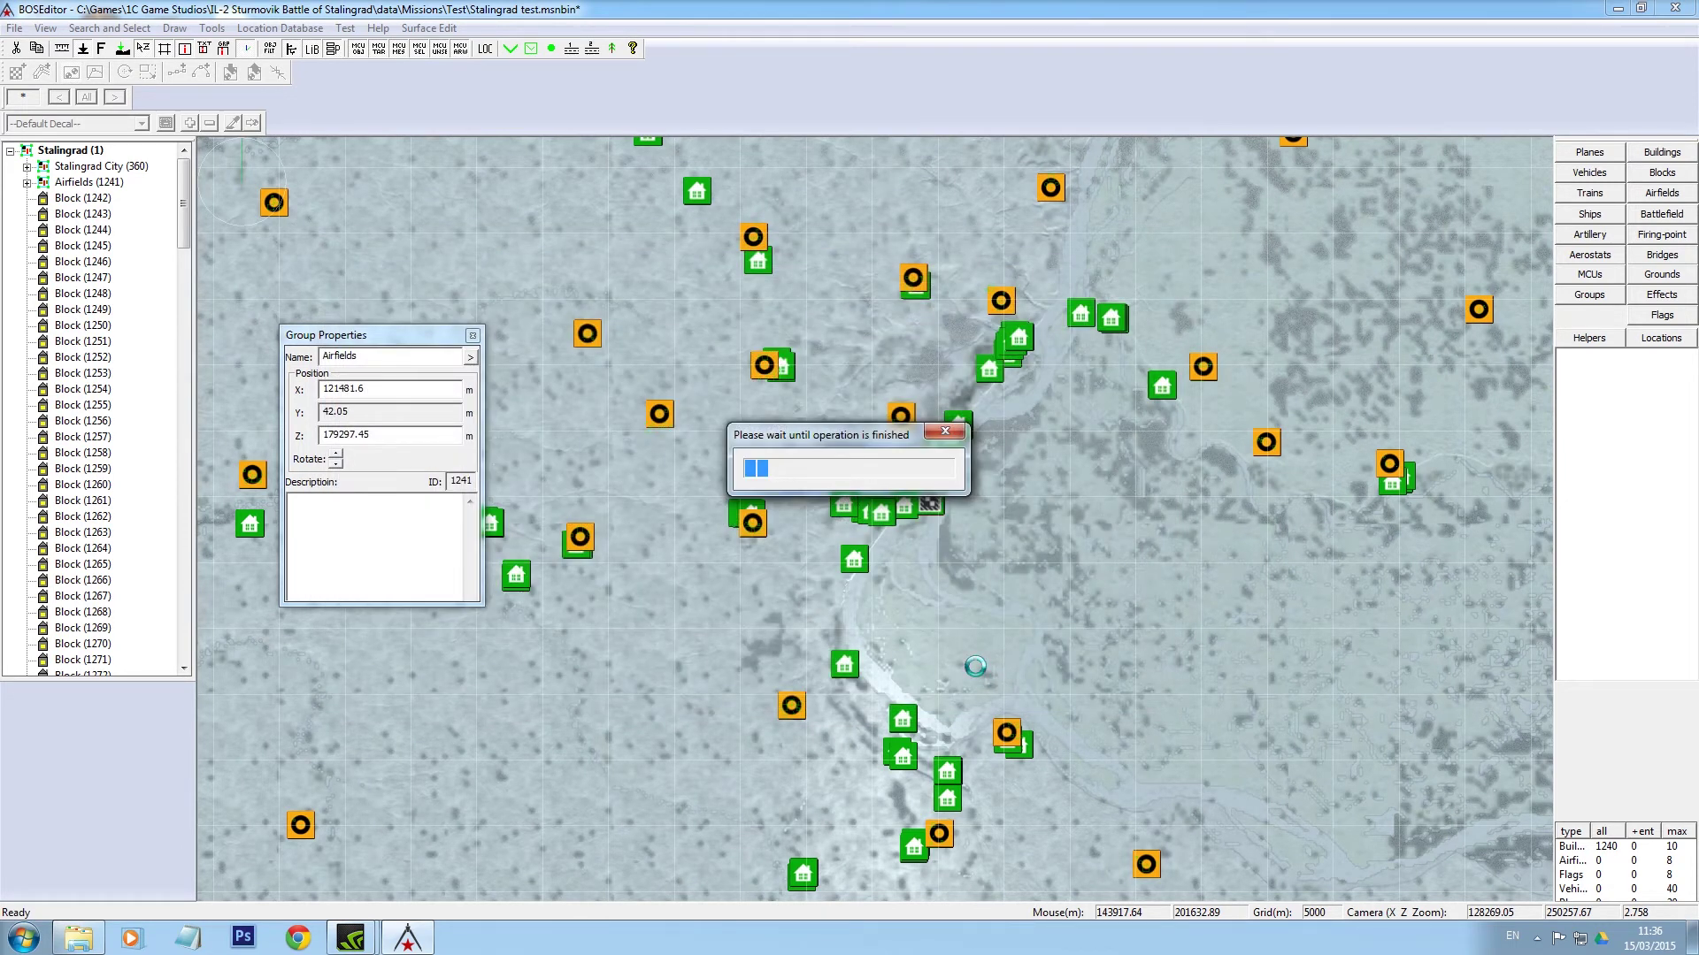
- Import Stalingrad_ALL_Towns.Group from the Template folder into the mission
{"action": "left_click", "coordinate": [14, 27]}
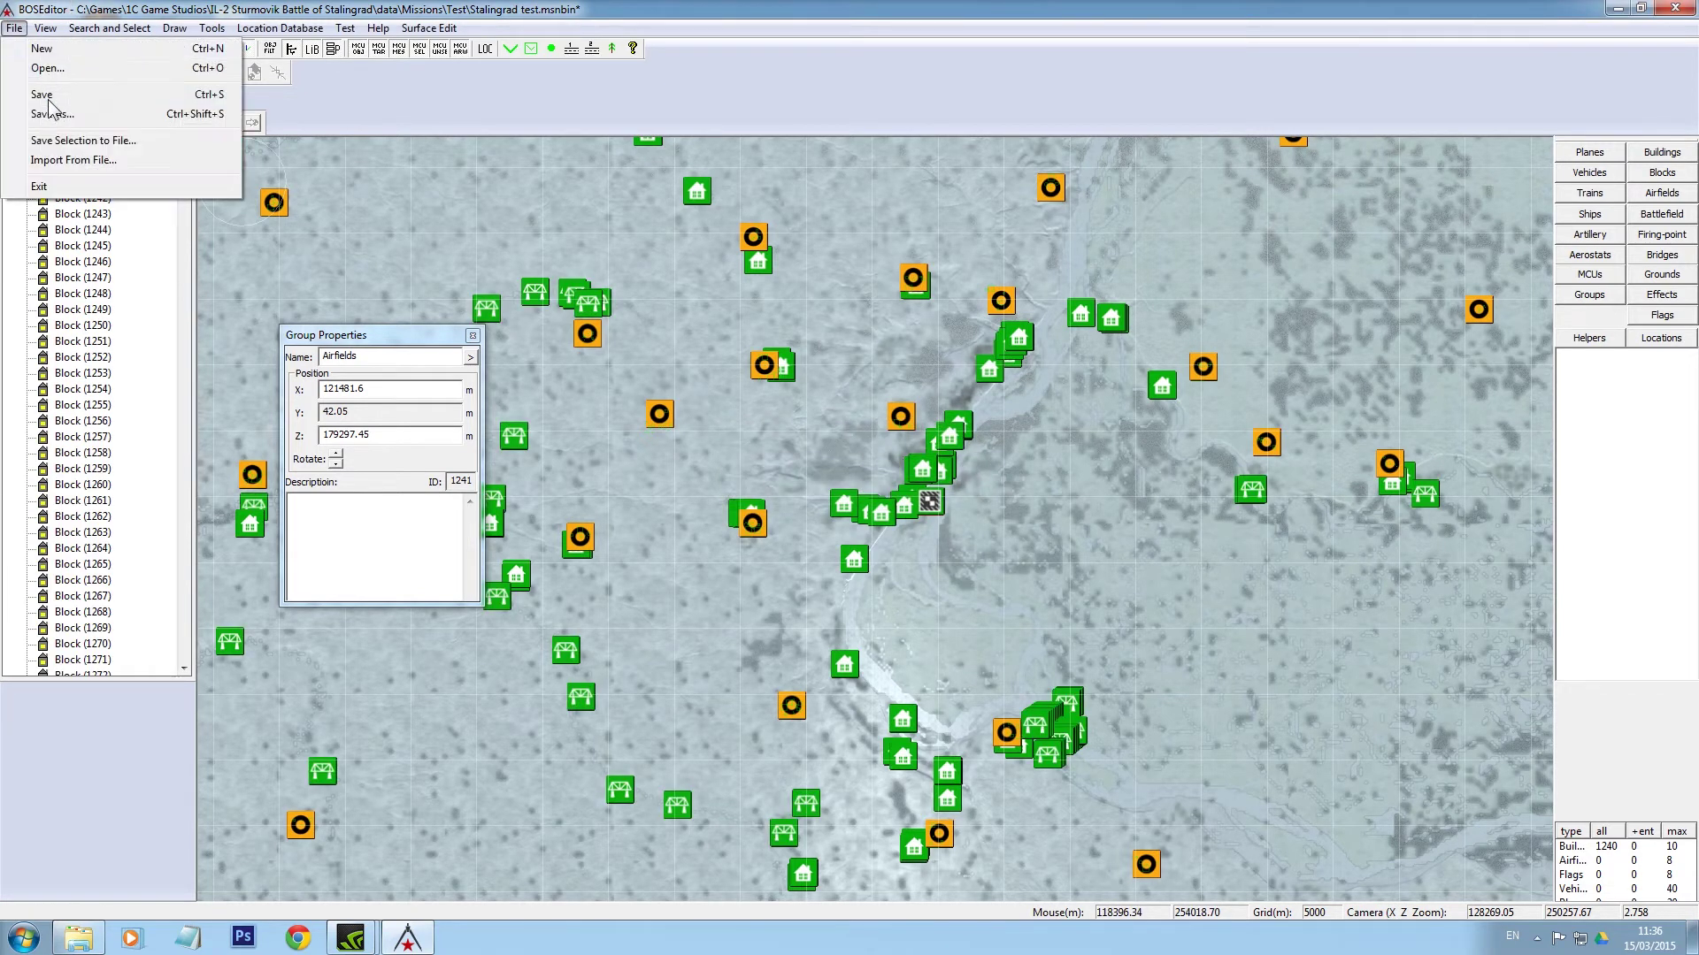
{"action": "left_click", "coordinate": [52, 160]}
{"action": "left_click", "coordinate": [607, 450]}
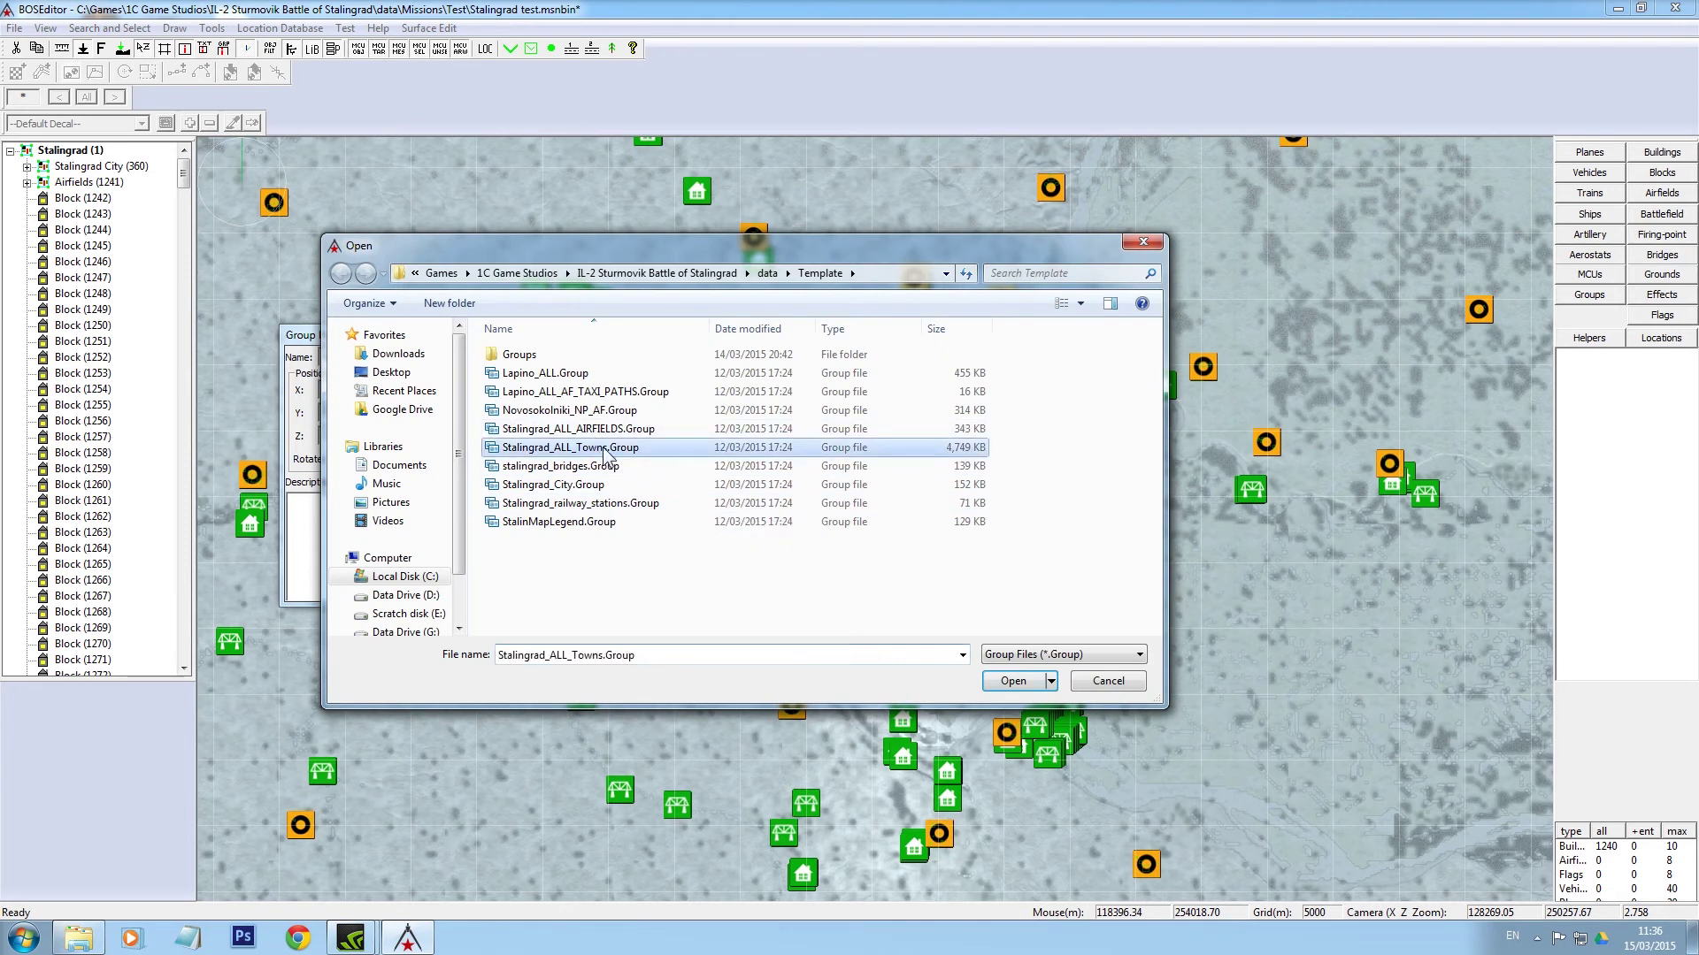
{"action": "left_click", "coordinate": [1031, 682]}
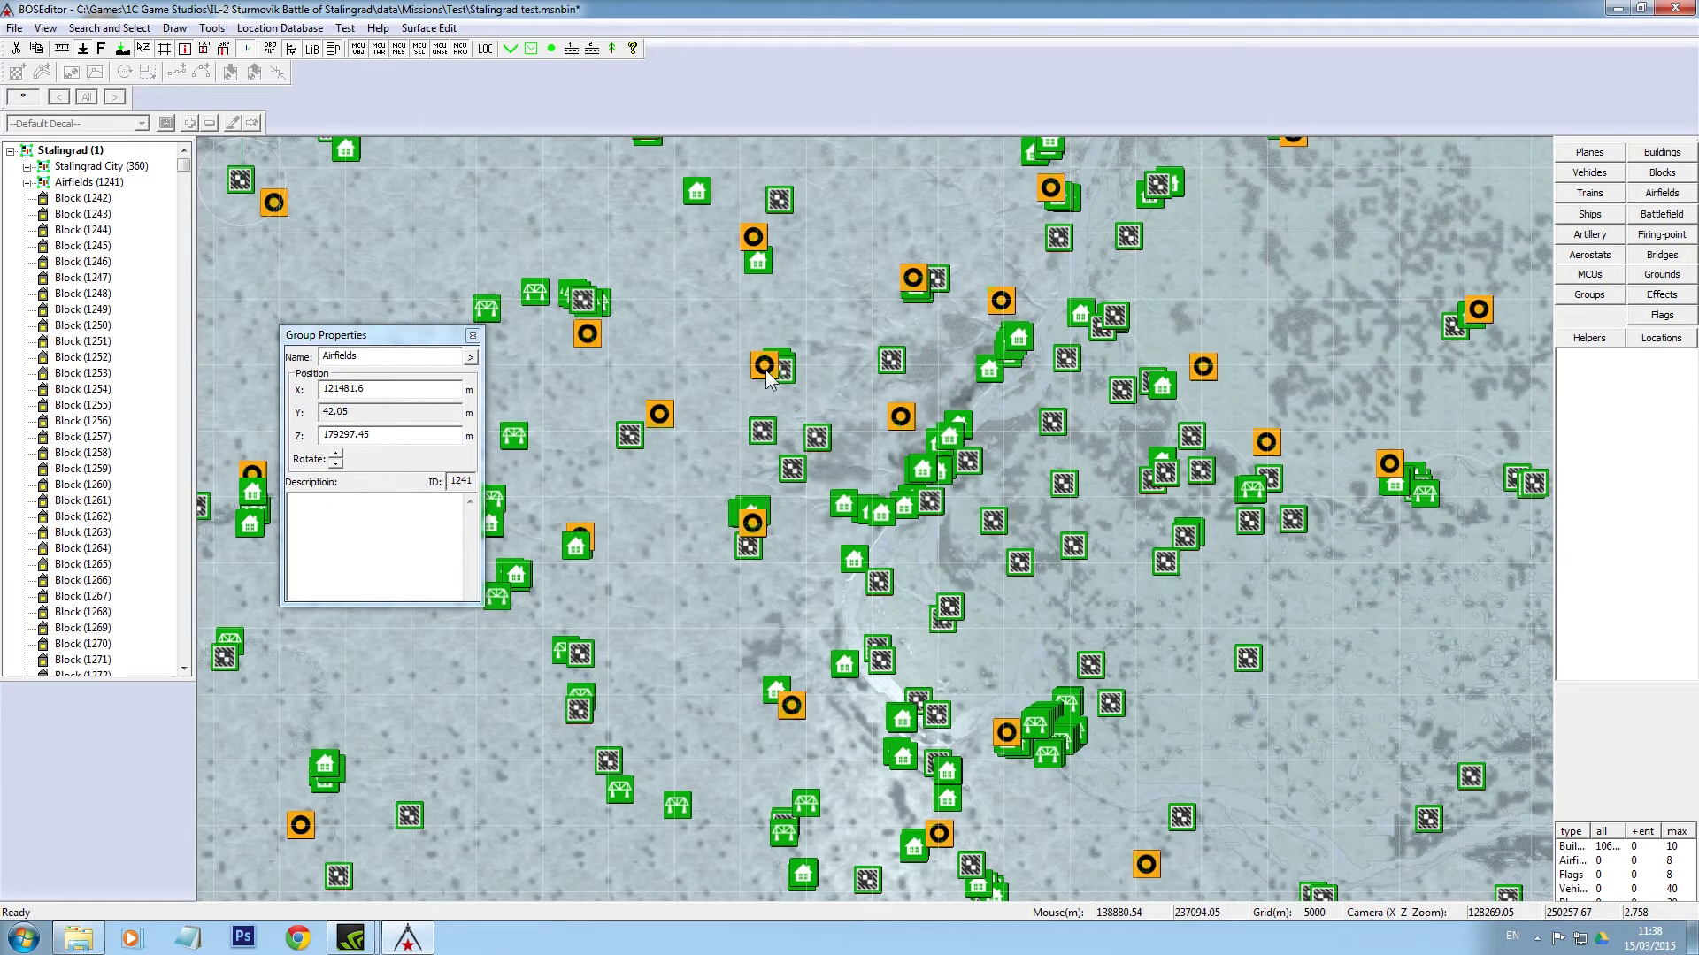
- Look over the imported objects on the map and inspect the properties of a town group southeast of the city
{"action": "left_click", "coordinate": [644, 508]}
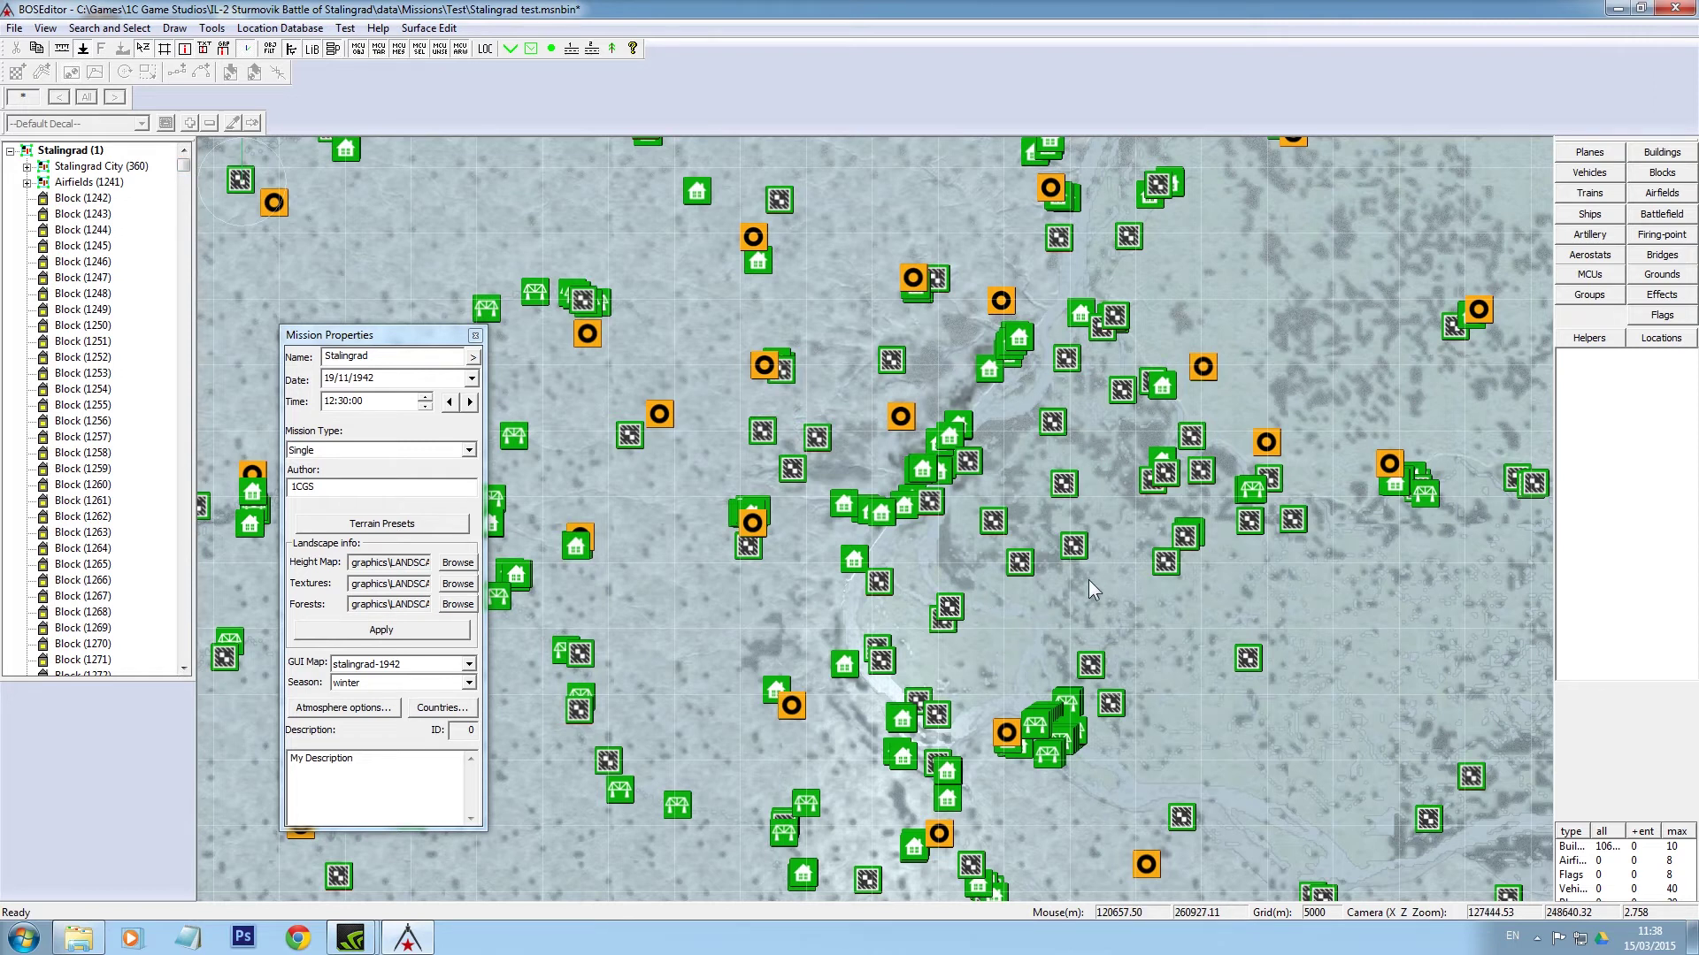
{"action": "middle_click_drag", "start_coordinate": [1088, 580], "coordinate": [1110, 570]}
{"action": "middle_click_drag", "start_coordinate": [1178, 647], "coordinate": [1202, 680]}
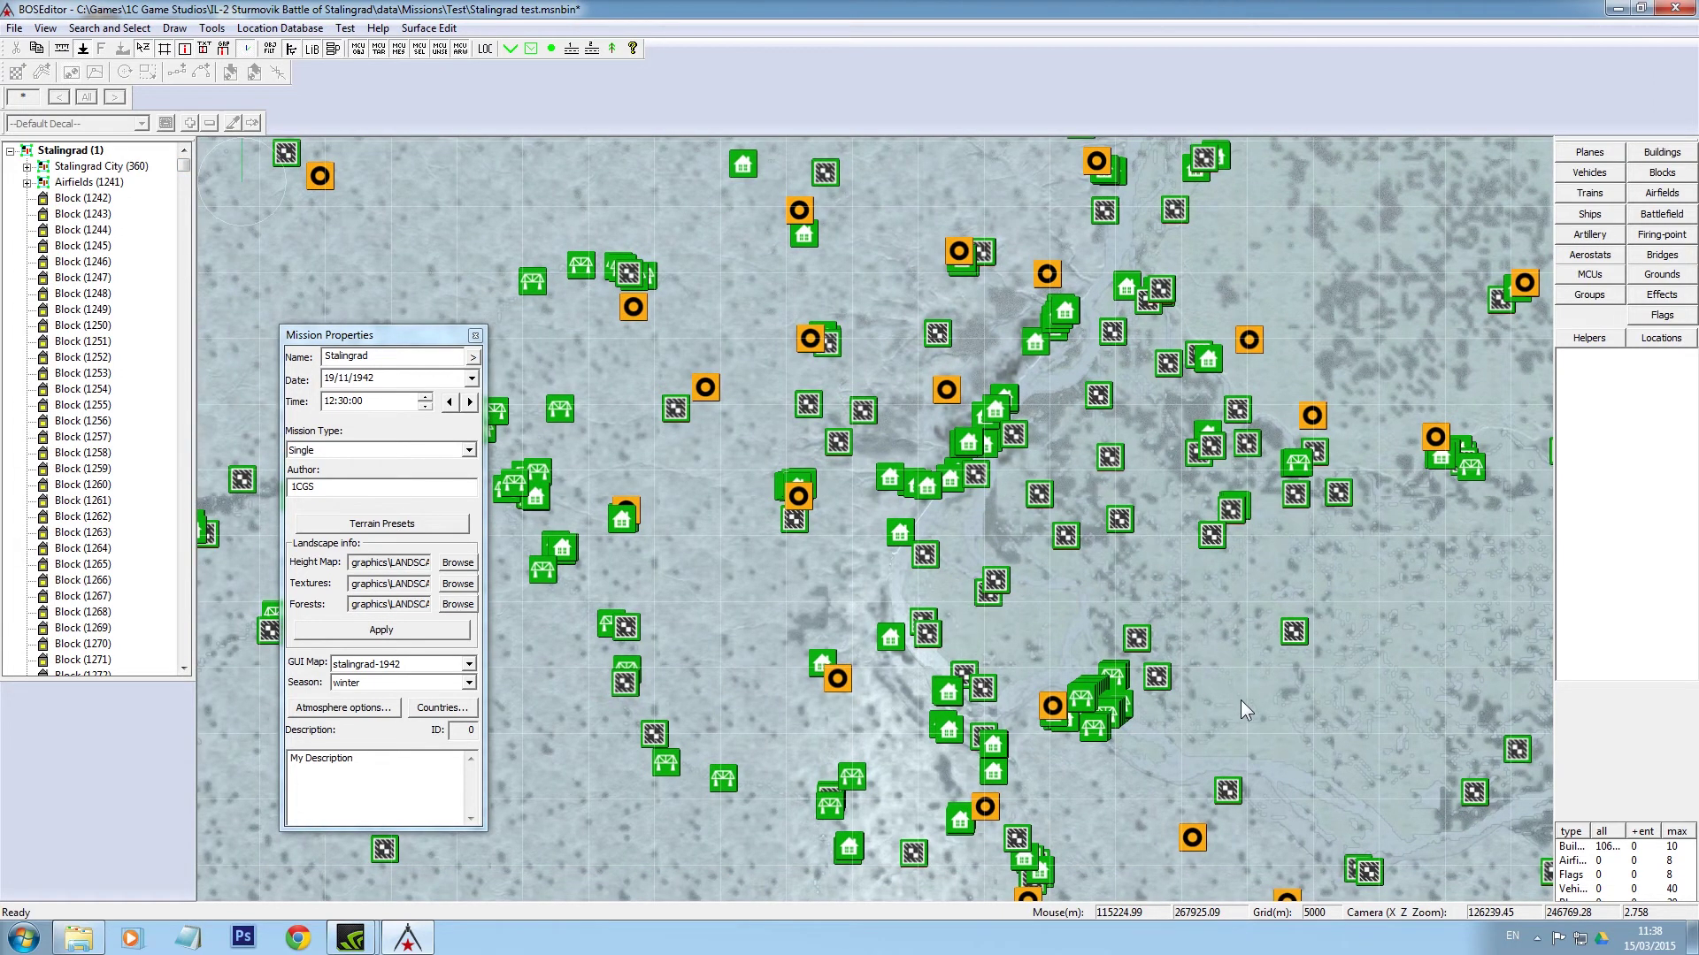
{"action": "left_click", "coordinate": [1157, 677]}
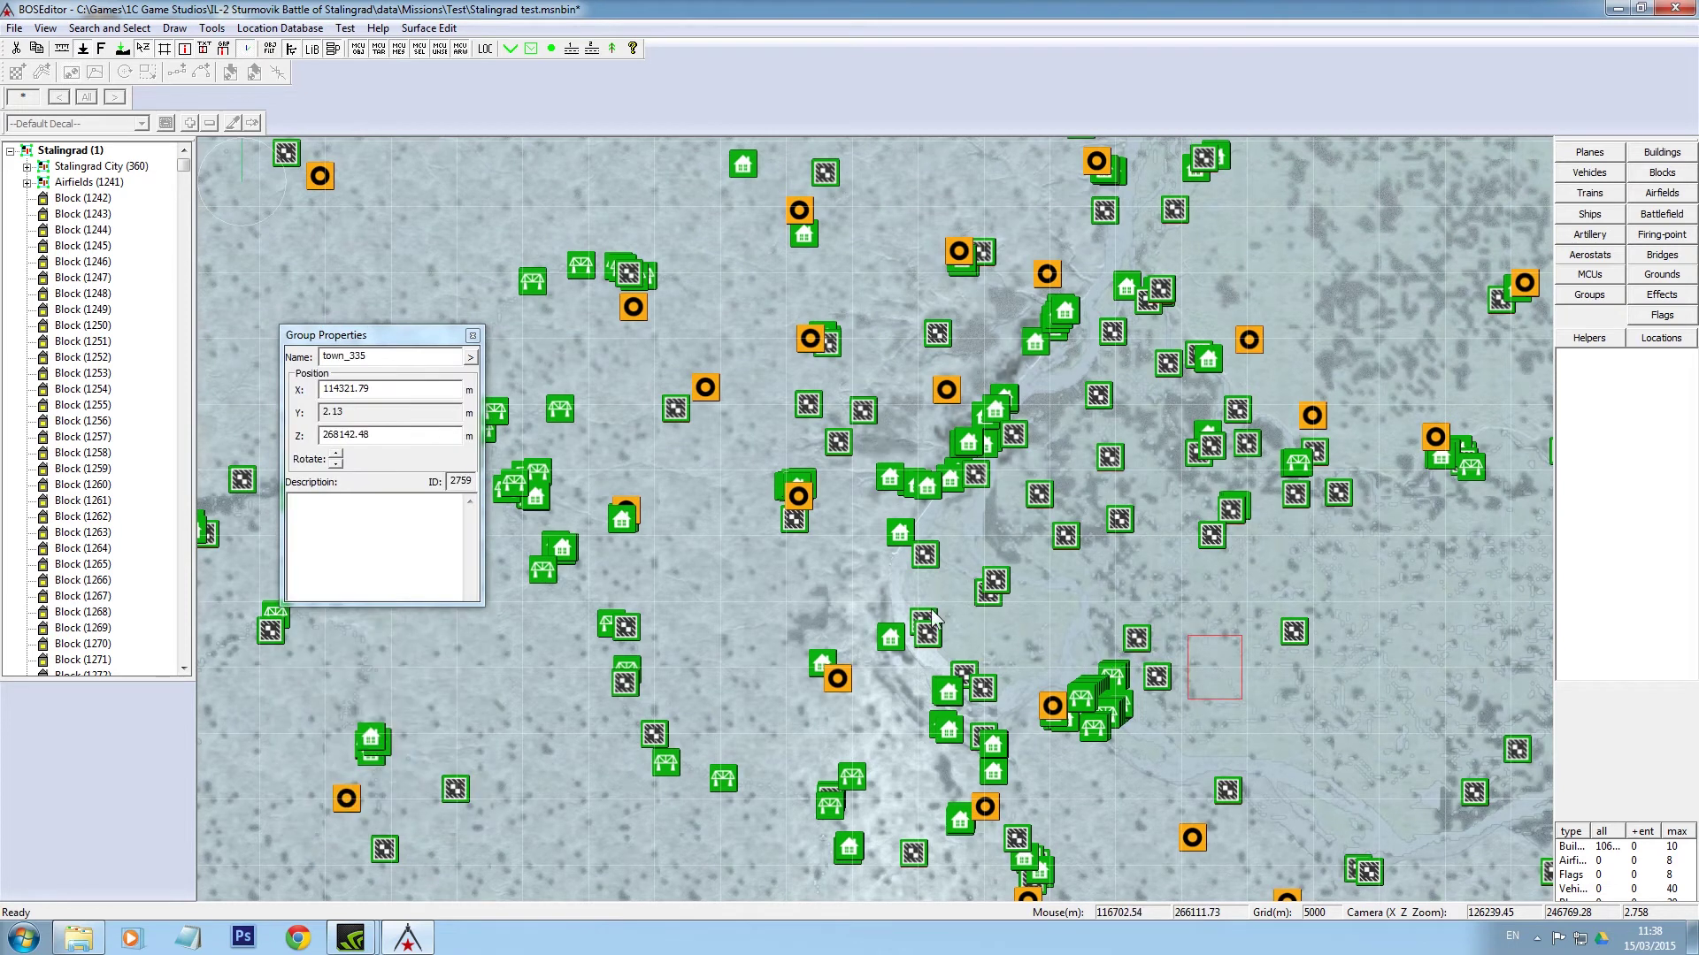
{"action": "left_click", "coordinate": [1094, 581]}
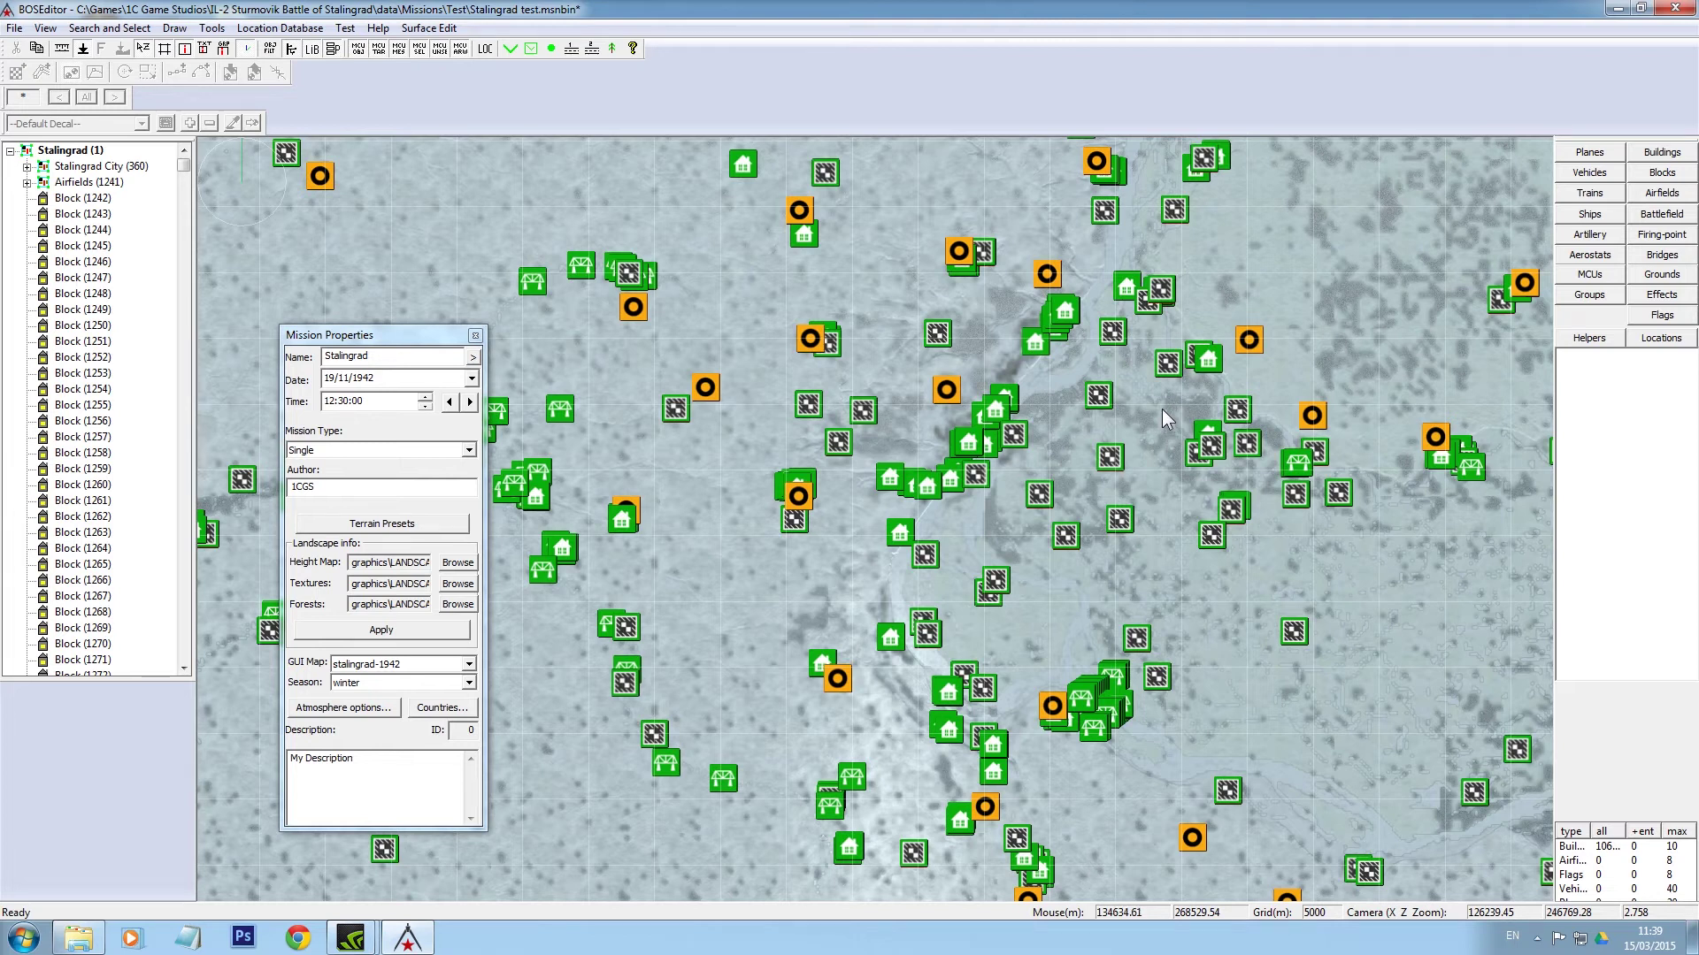
- Place a Command:AttackArea MCU on the map just east of the river at Stalingrad
{"action": "left_click", "coordinate": [1584, 276]}
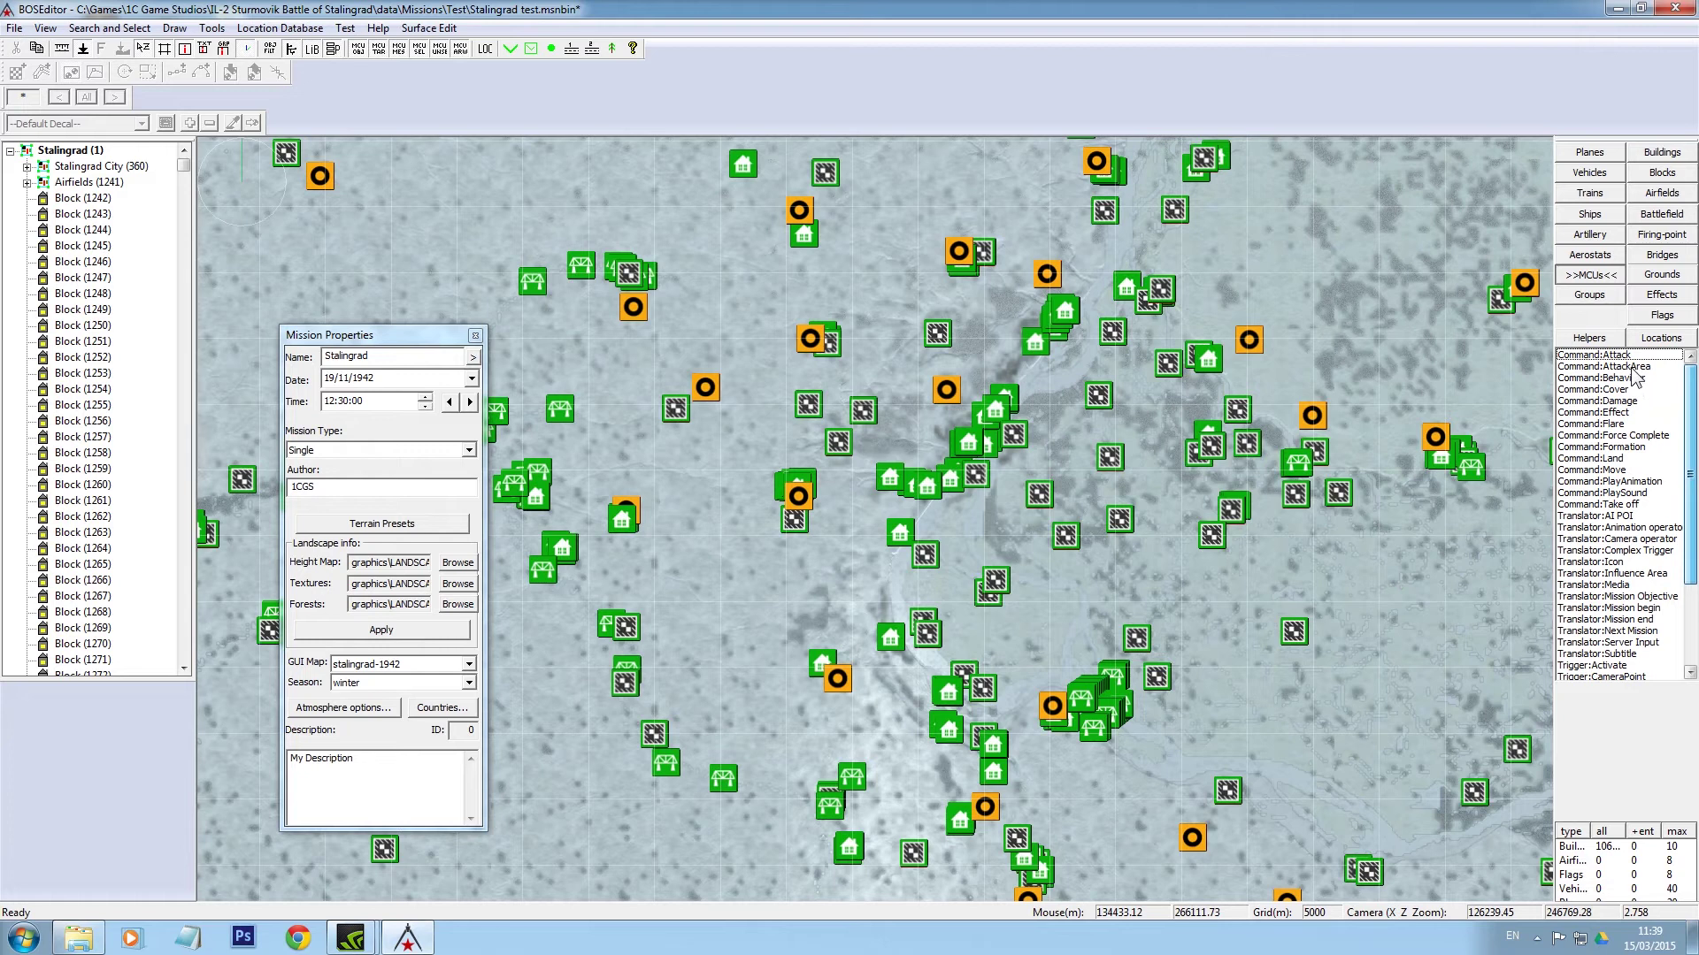
{"action": "left_click", "coordinate": [1633, 367]}
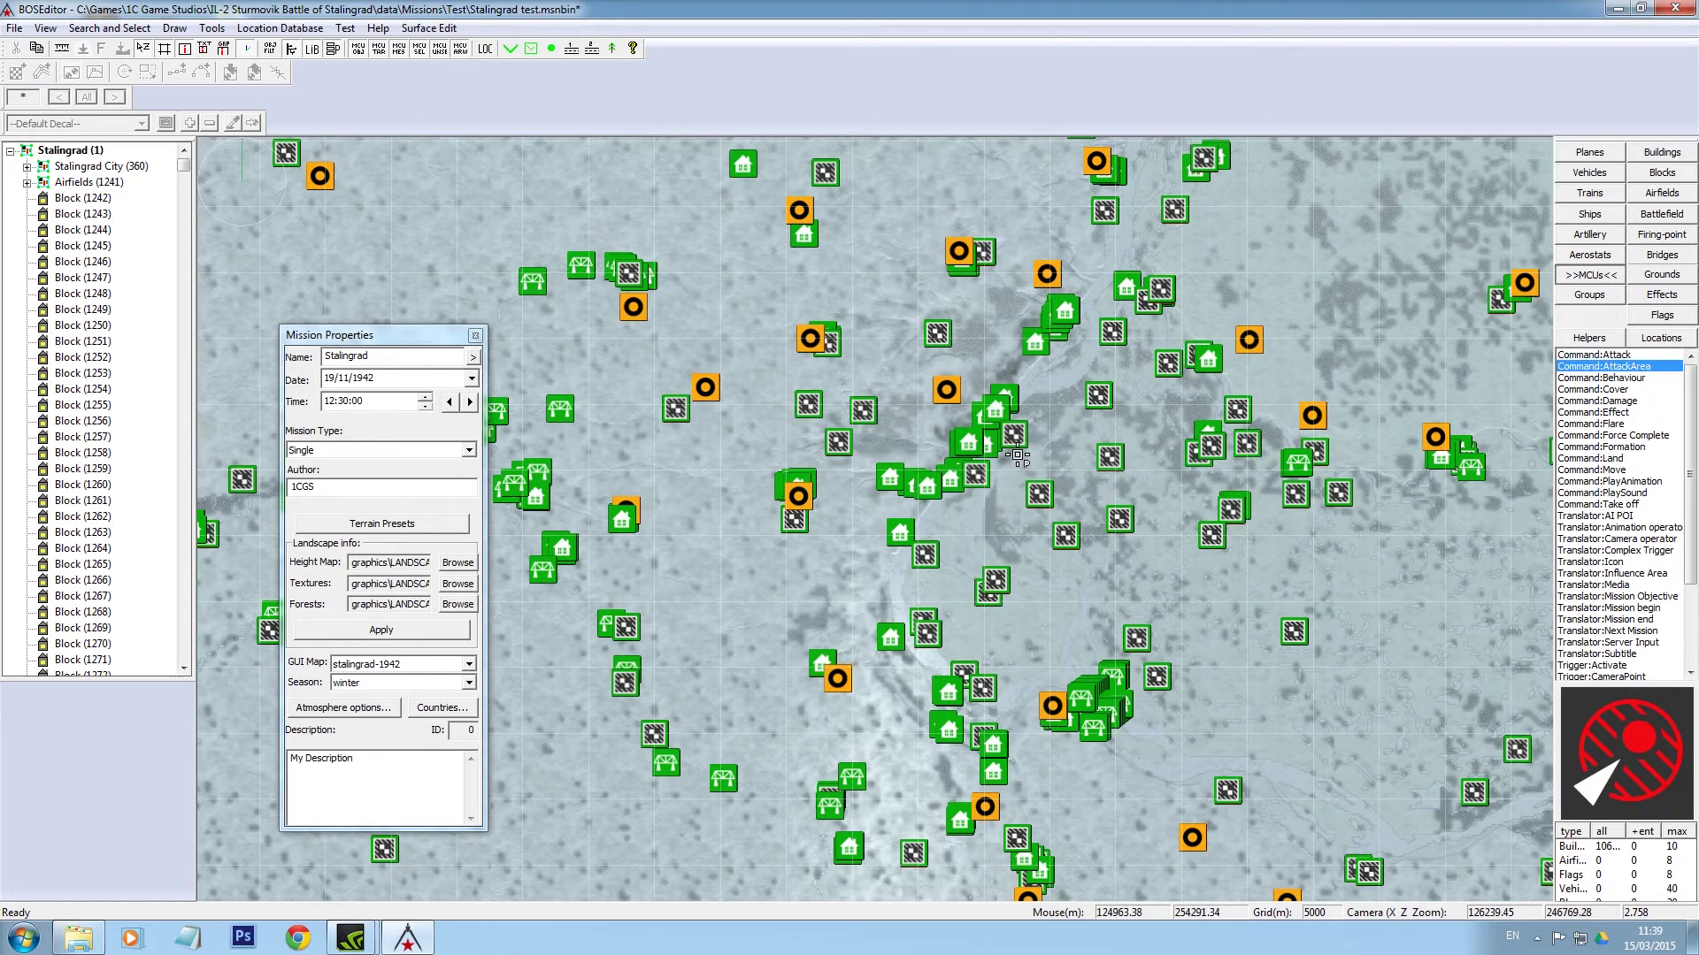
{"action": "left_click", "coordinate": [1041, 416]}
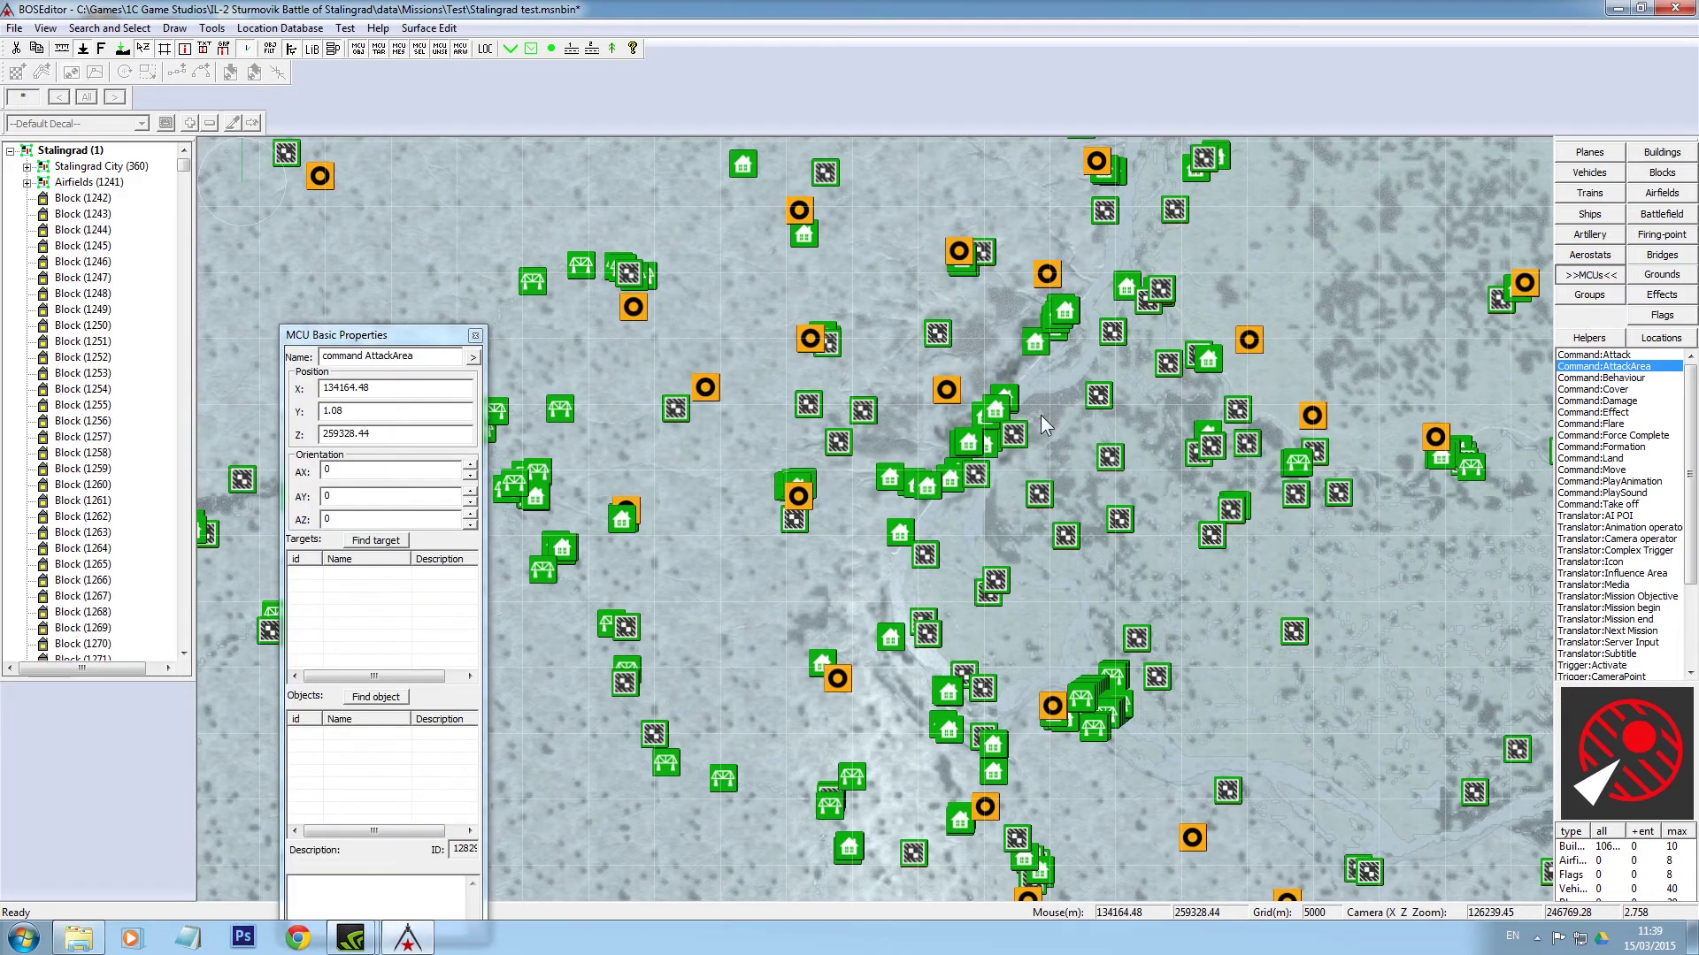
- Set the attack area of the AttackArea command to 50 metres in its advanced properties
{"action": "double_click", "coordinate": [1040, 415]}
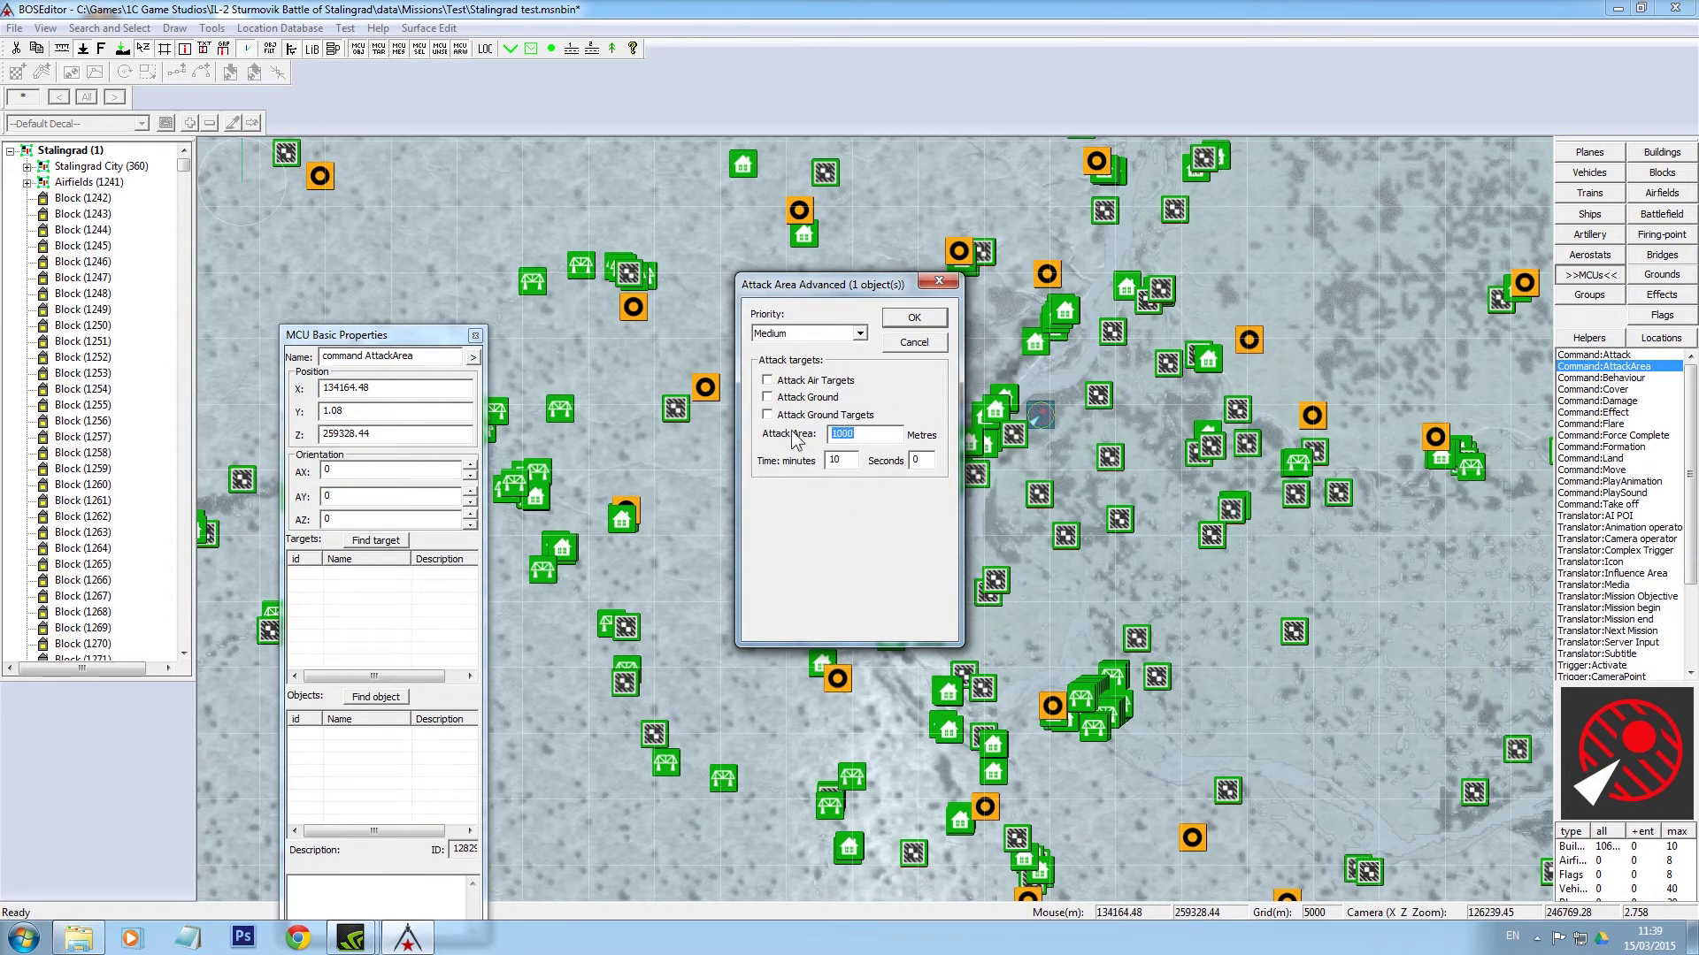
{"action": "type", "text": "50"}
{"action": "left_click", "coordinate": [913, 317]}
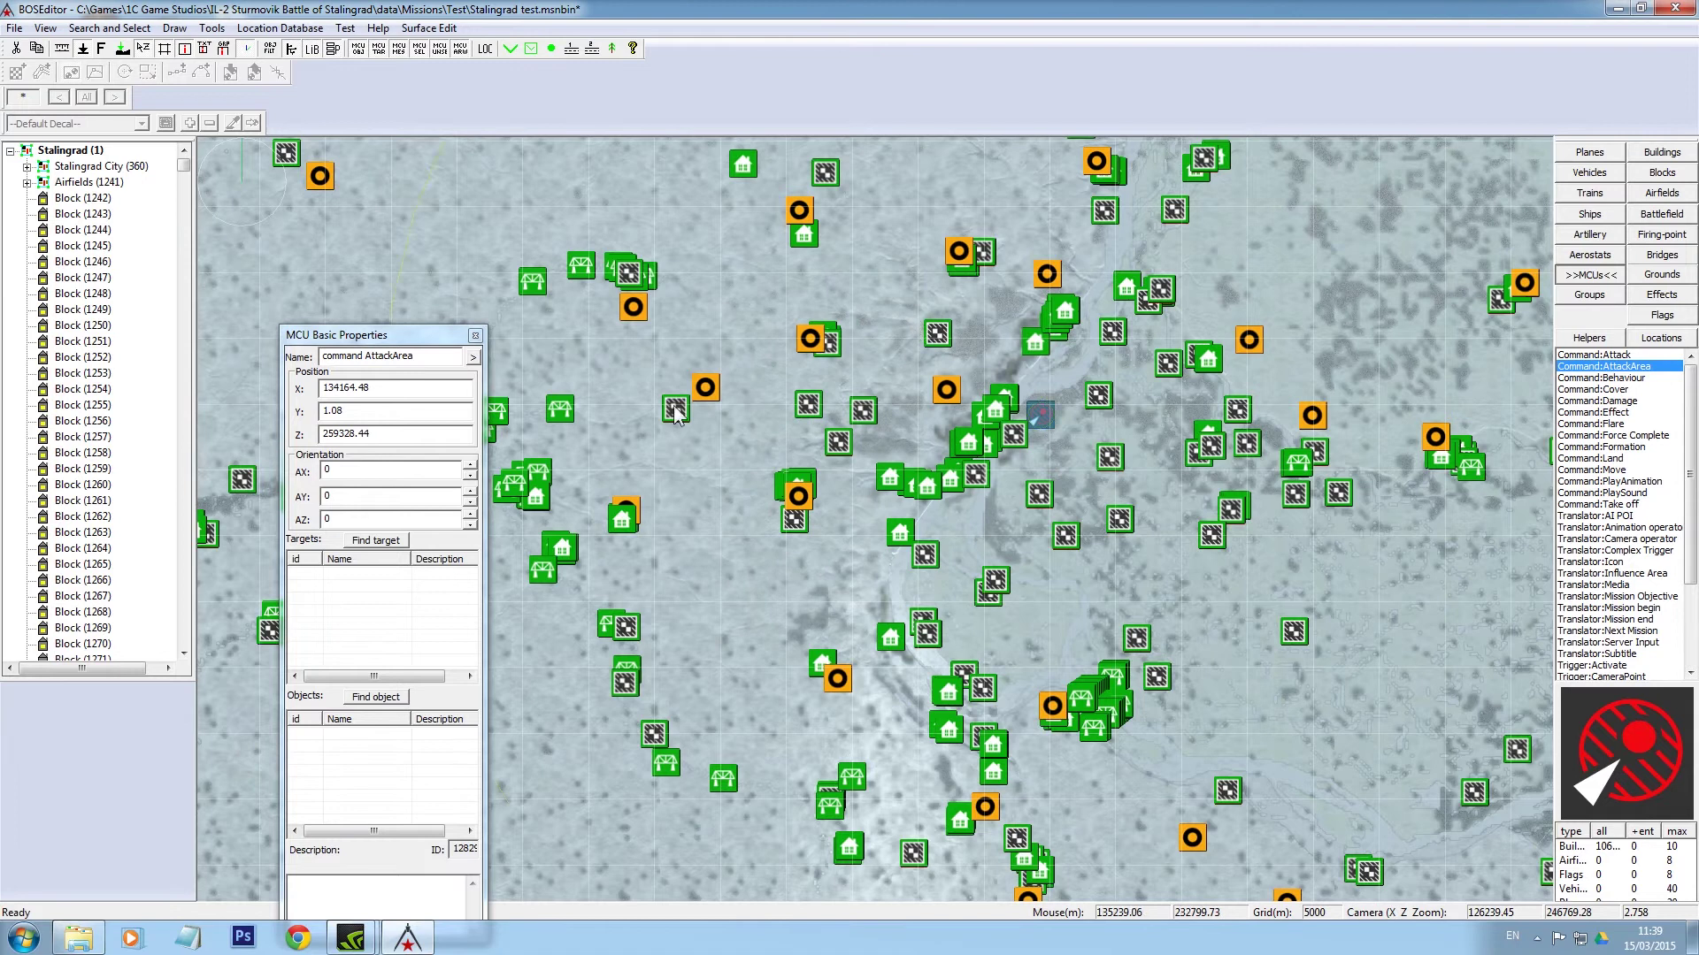
- Examine the extent of the AttackArea circle around Stalingrad and the objects lying outside it, up to the northern map edge
{"action": "right_click_drag", "start_coordinate": [759, 602], "coordinate": [851, 791]}
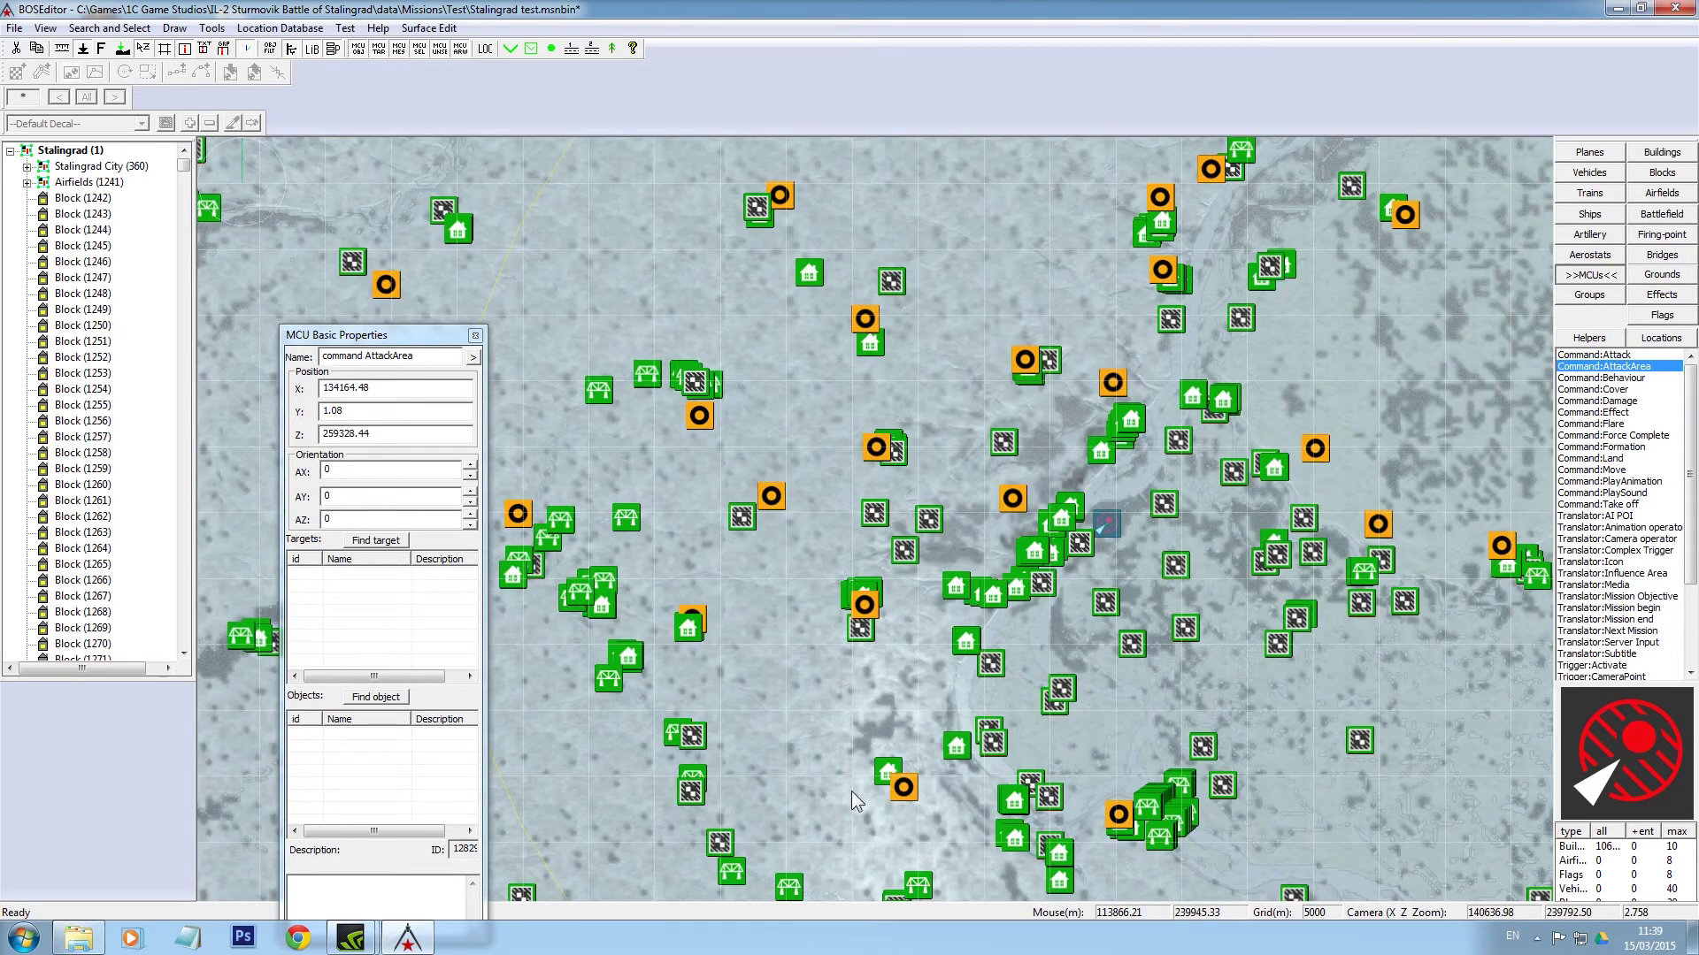
{"action": "right_click_drag", "start_coordinate": [597, 200], "coordinate": [722, 508]}
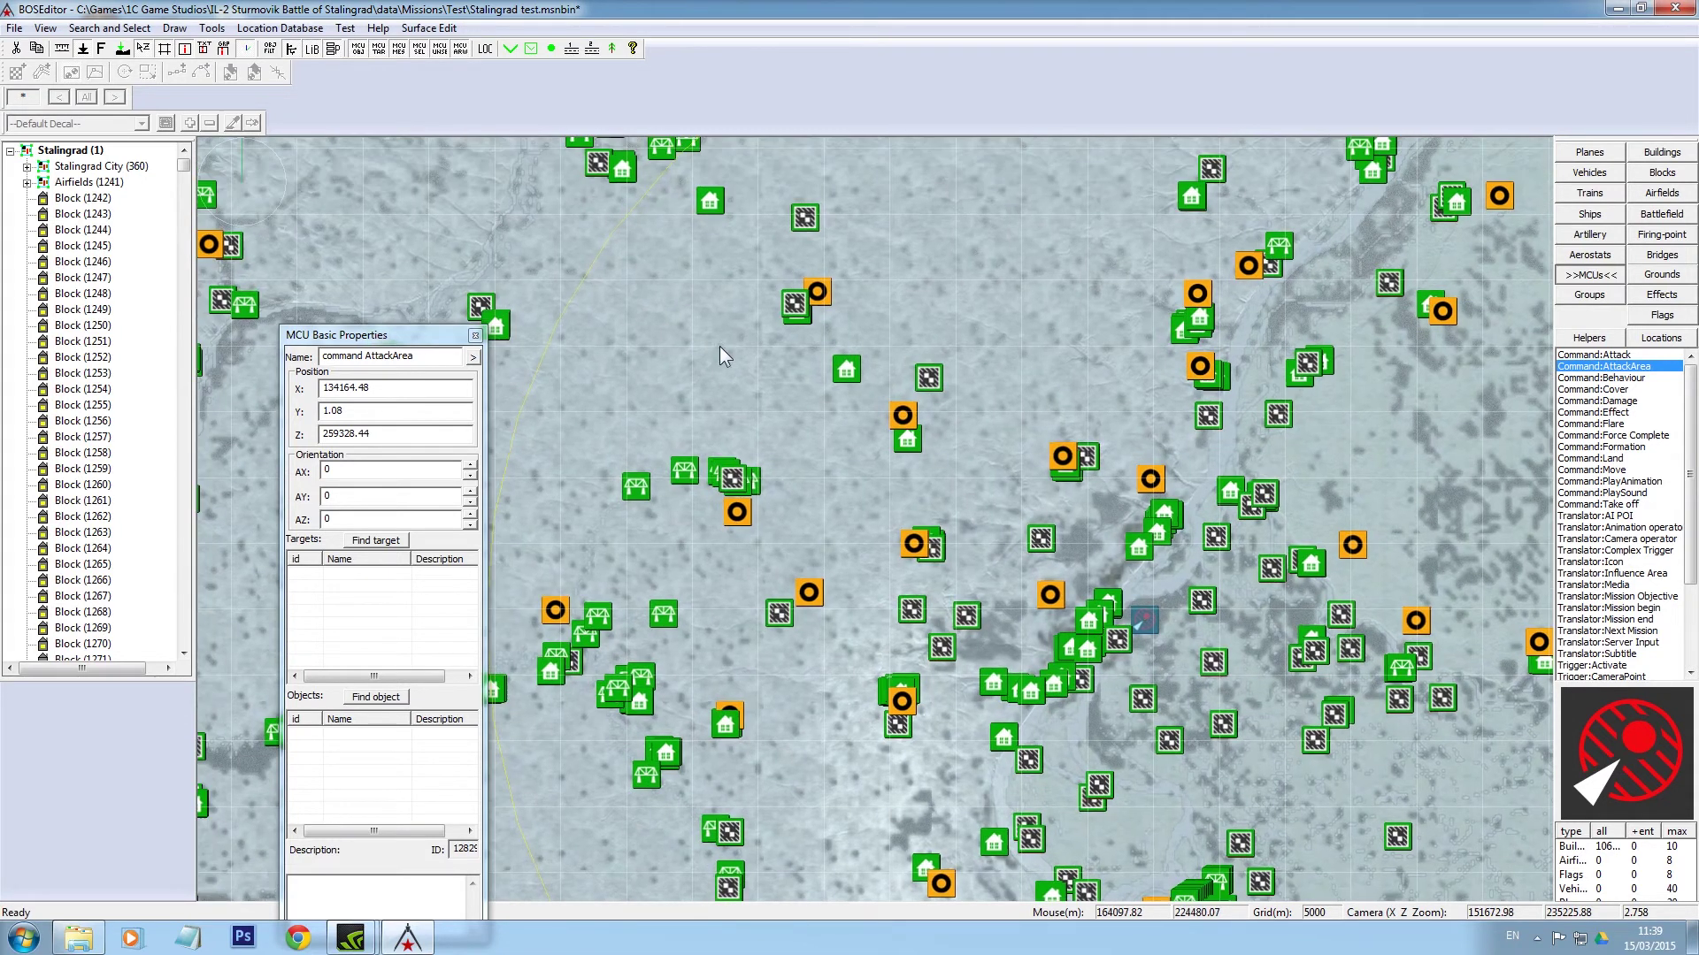
{"action": "right_click_drag", "start_coordinate": [495, 520], "coordinate": [565, 527]}
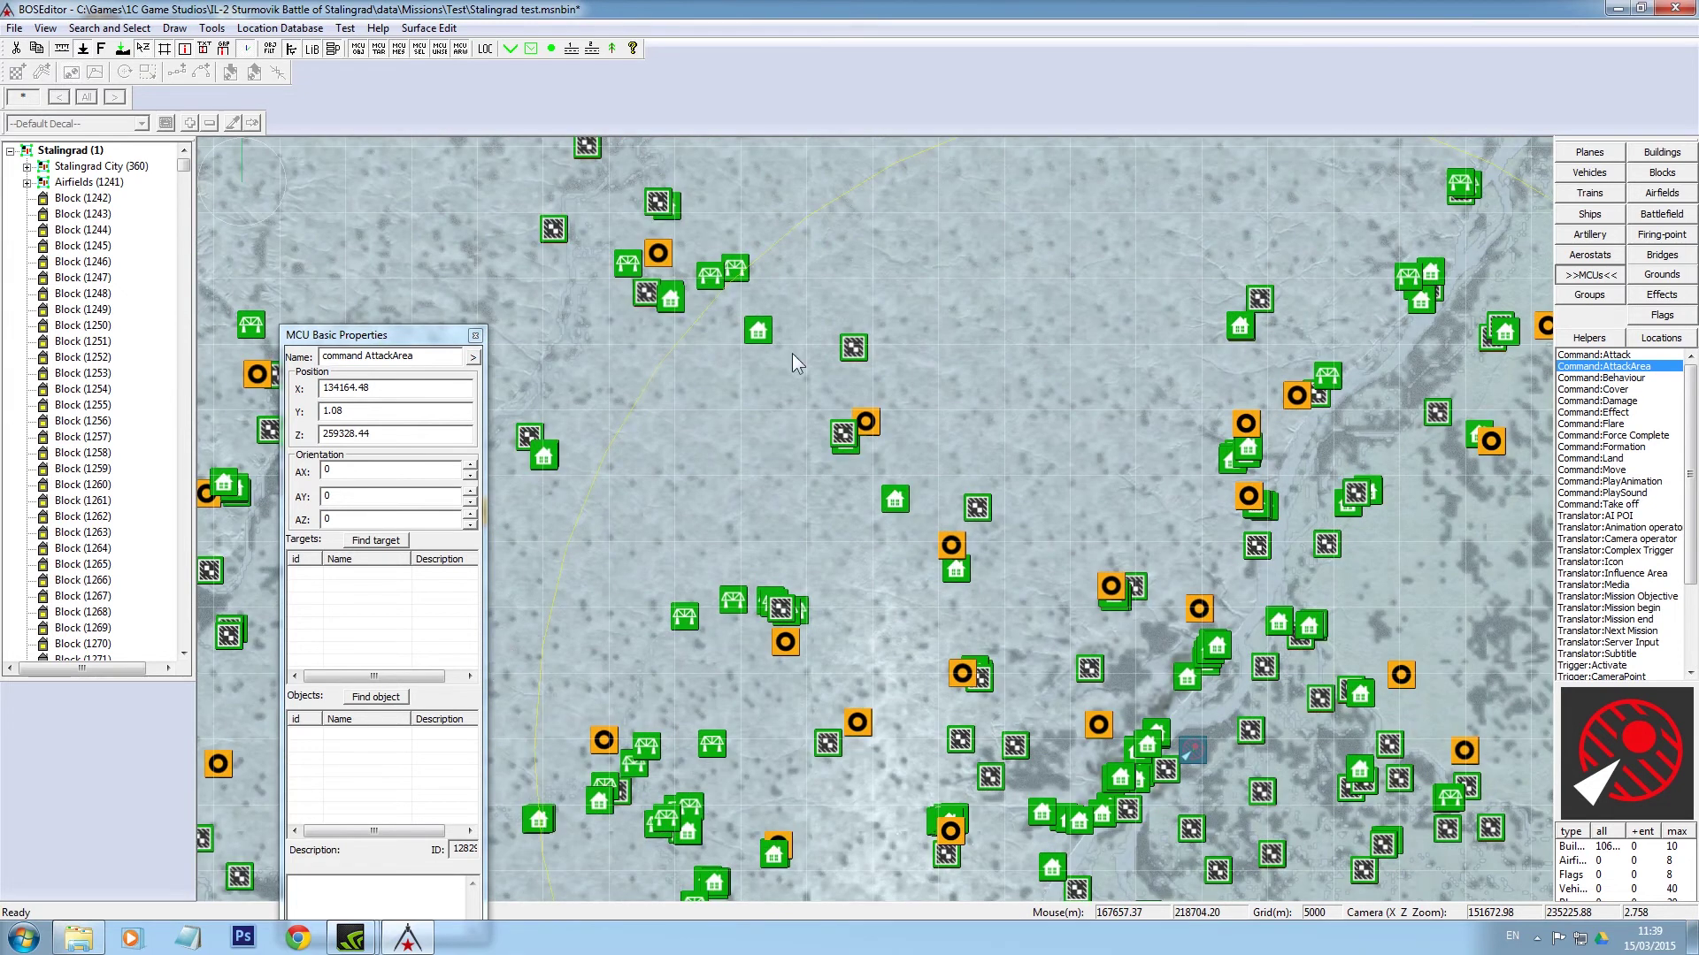
{"action": "right_click_drag", "start_coordinate": [758, 423], "coordinate": [1079, 310]}
{"action": "right_click_drag", "start_coordinate": [1341, 665], "coordinate": [1150, 575]}
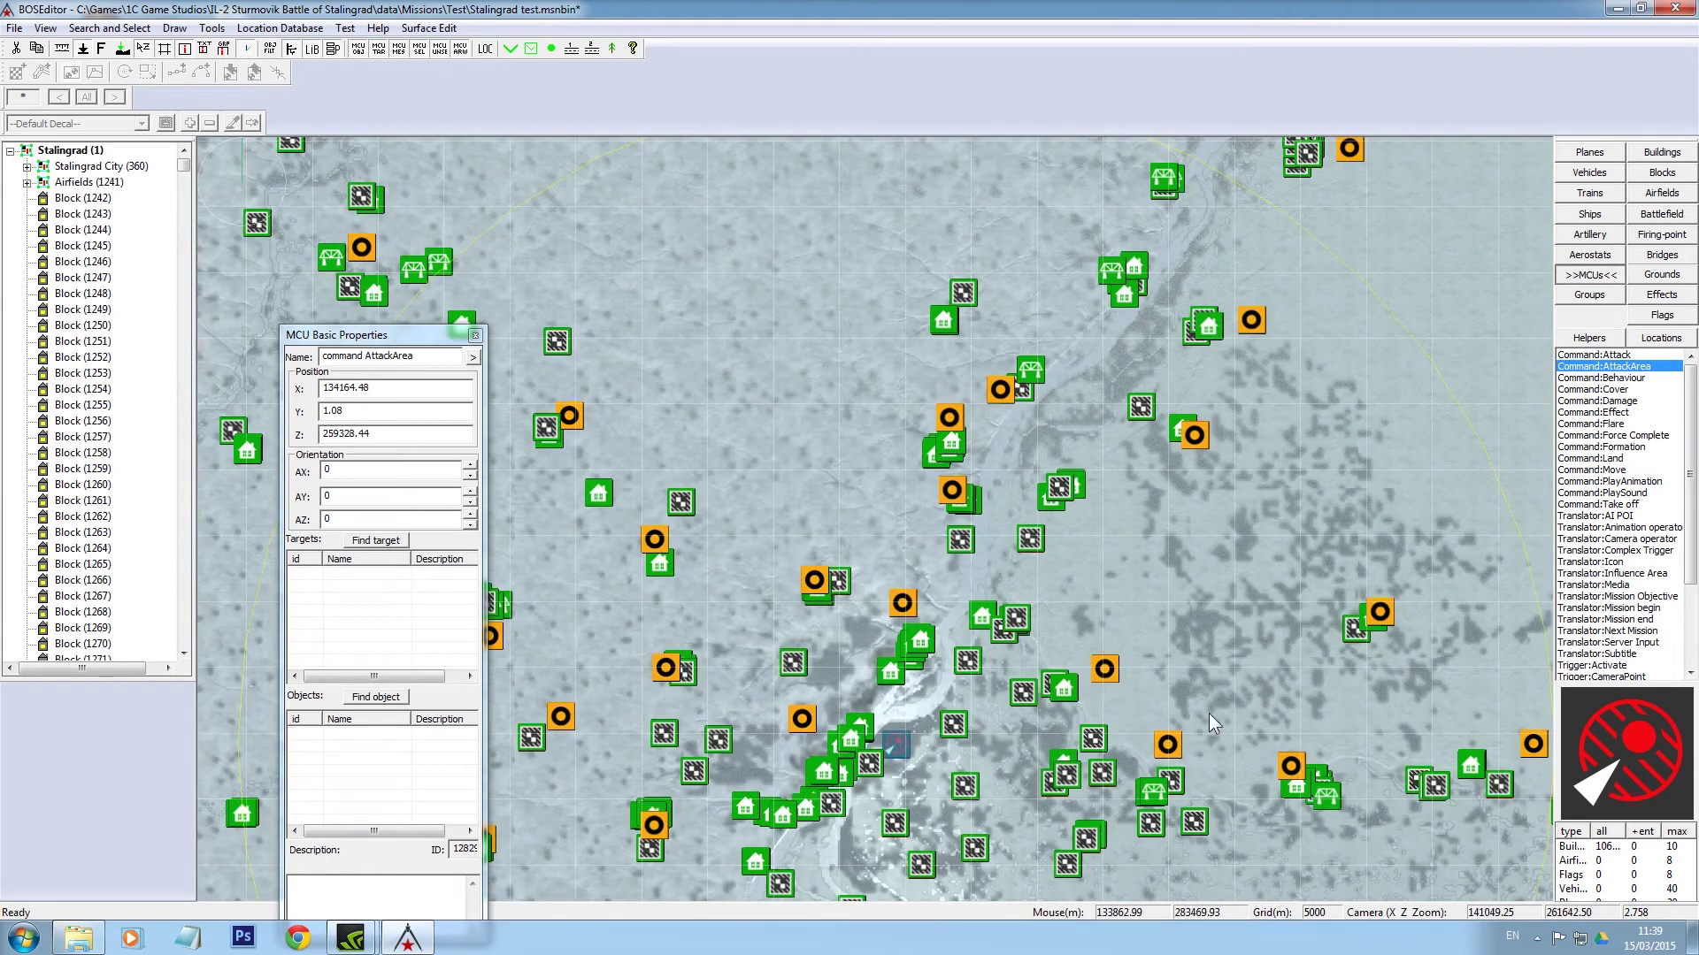
{"action": "right_click_drag", "start_coordinate": [1186, 695], "coordinate": [1149, 435]}
{"action": "right_click_drag", "start_coordinate": [1136, 768], "coordinate": [1063, 765]}
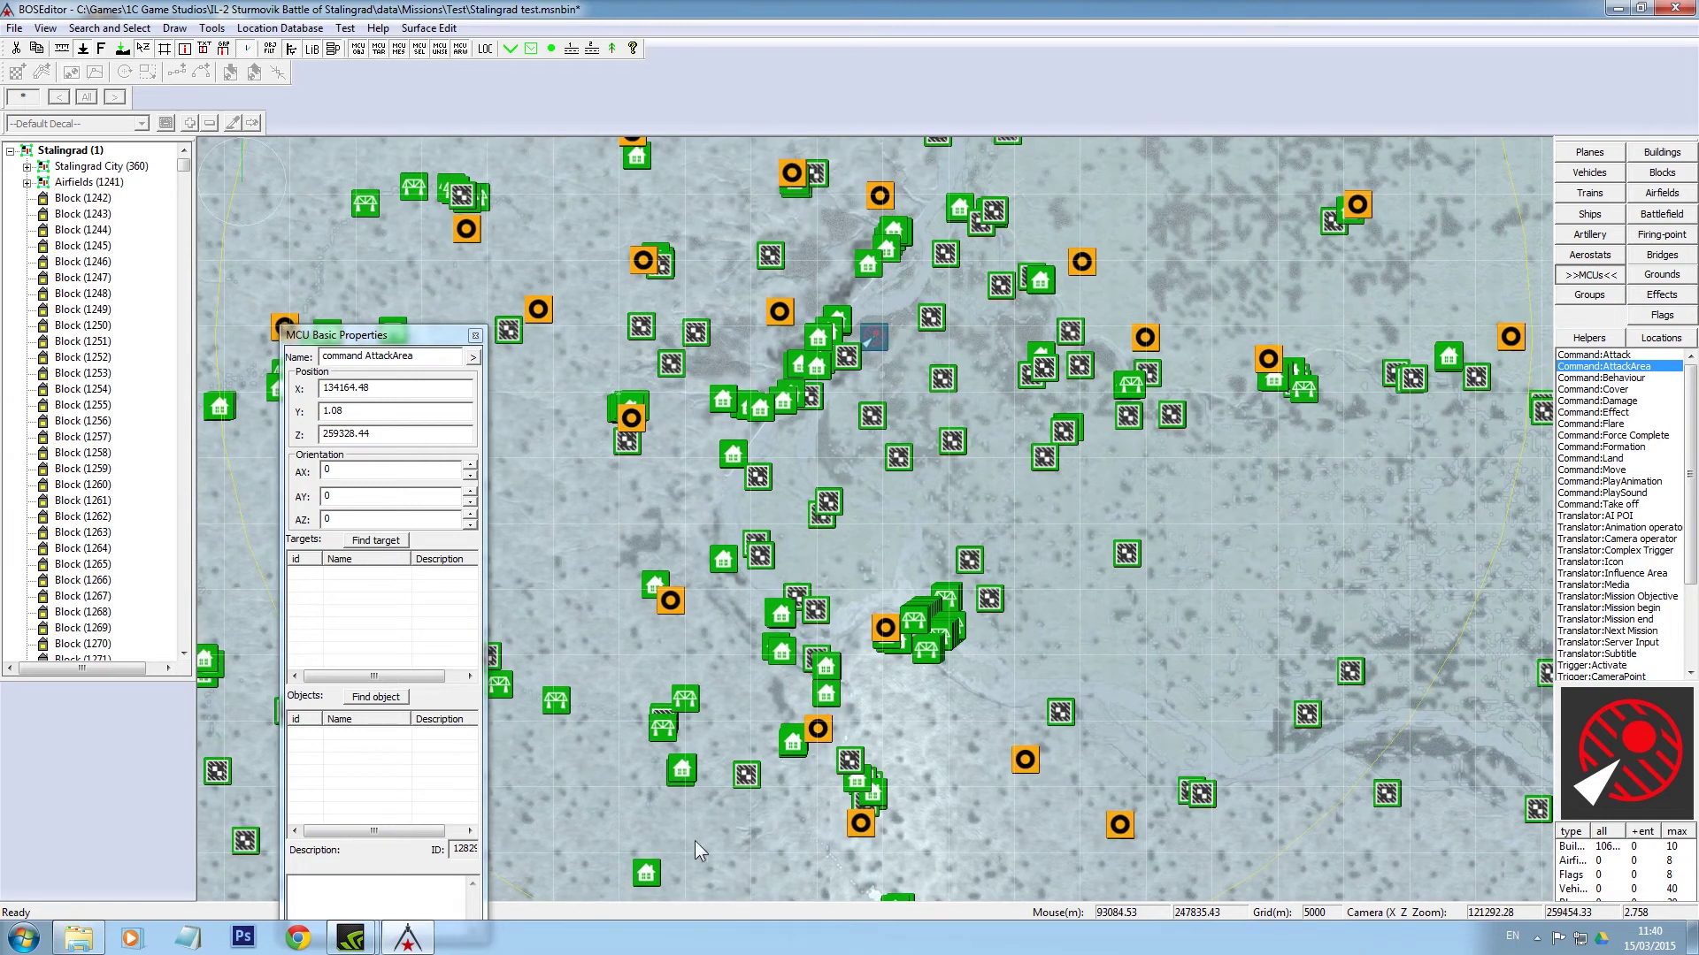
{"action": "middle_click_drag", "start_coordinate": [830, 646], "coordinate": [1015, 783]}
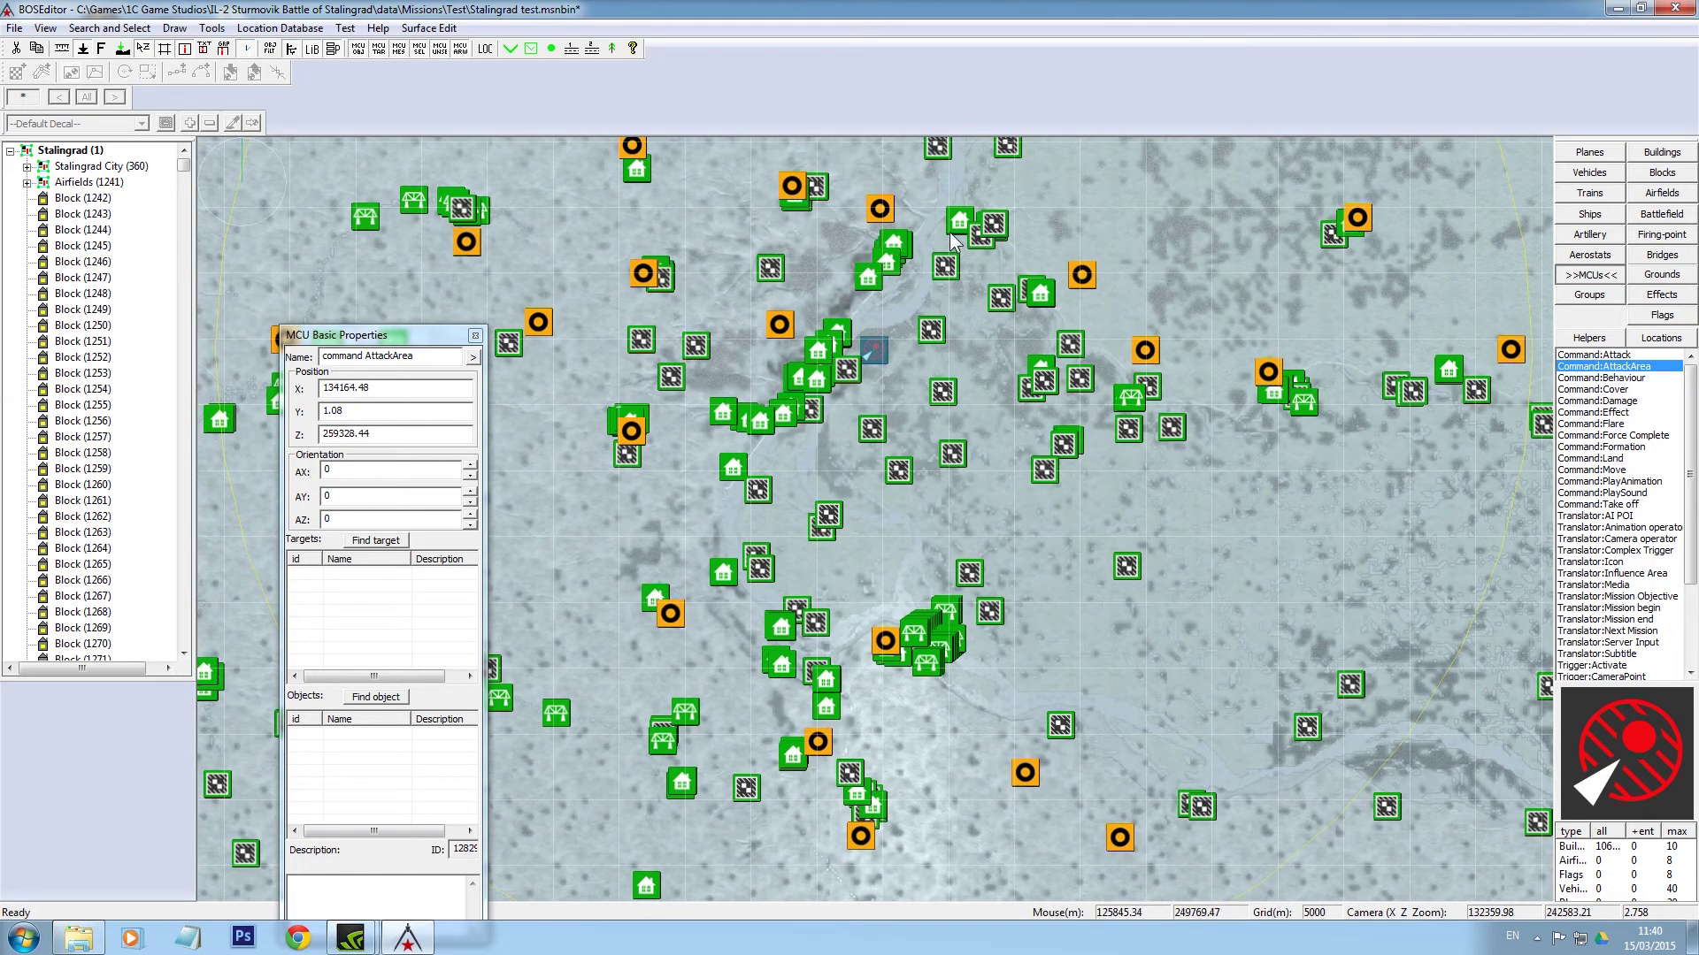
{"action": "middle_click_drag", "start_coordinate": [739, 359], "coordinate": [863, 754]}
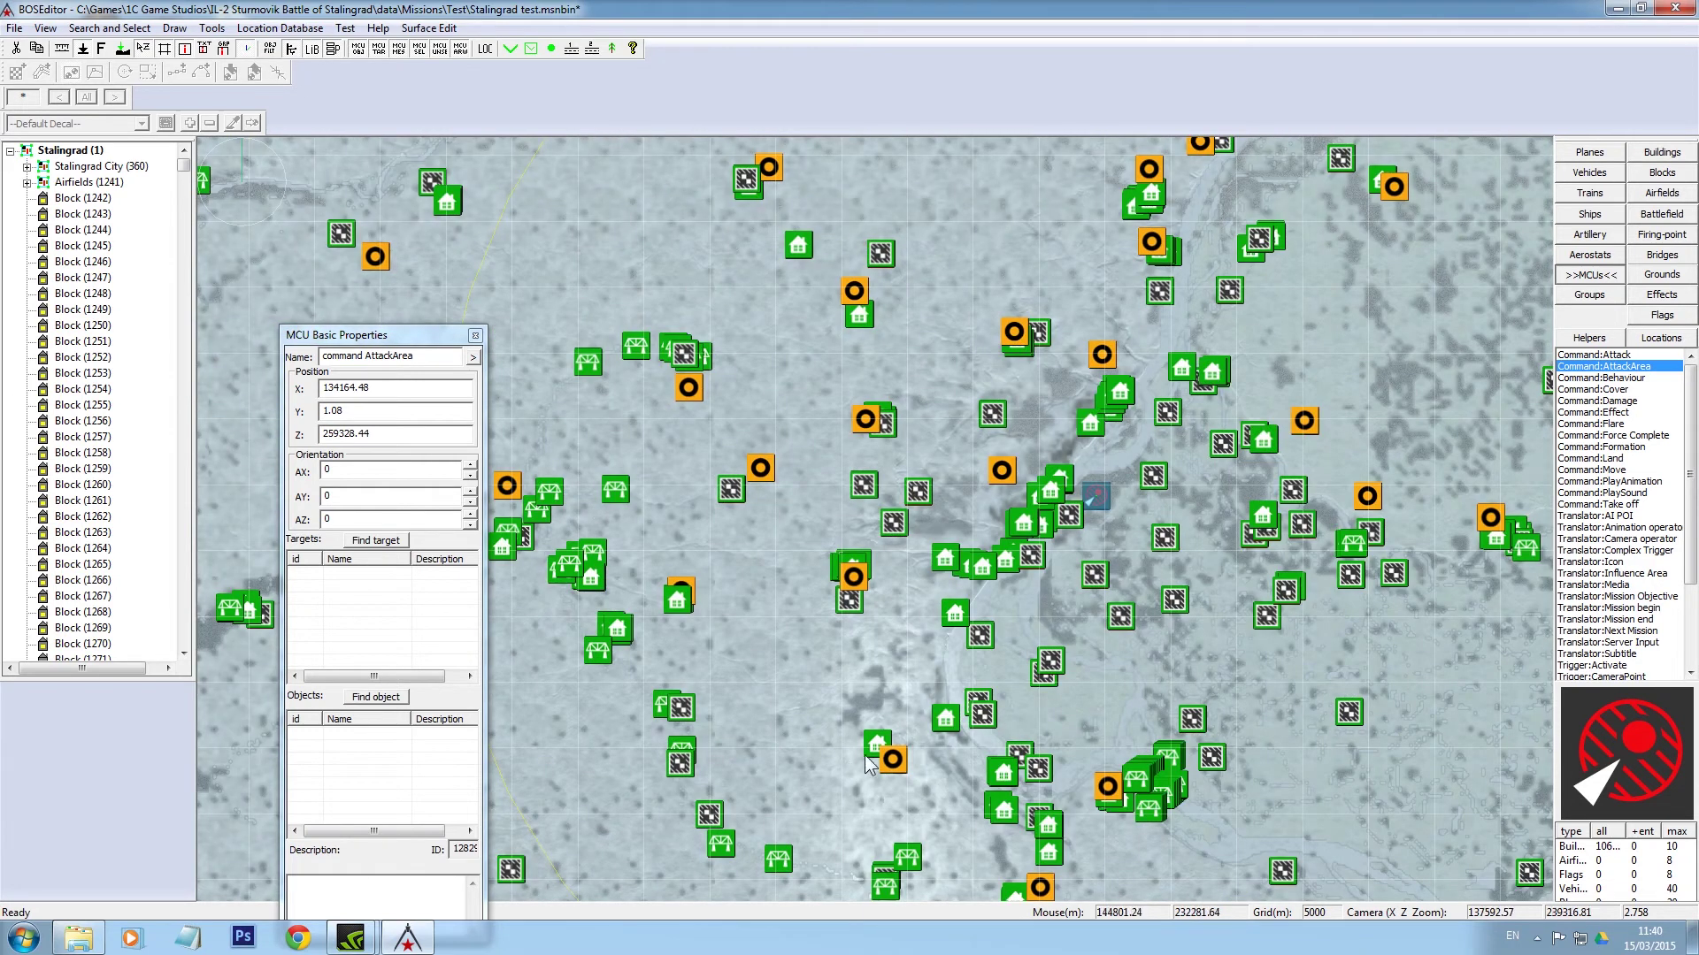
{"action": "middle_click_drag", "start_coordinate": [1013, 352], "coordinate": [876, 540]}
{"action": "middle_click_drag", "start_coordinate": [1043, 220], "coordinate": [835, 589]}
{"action": "middle_click_drag", "start_coordinate": [1062, 319], "coordinate": [849, 418]}
{"action": "middle_click_drag", "start_coordinate": [847, 716], "coordinate": [847, 731]}
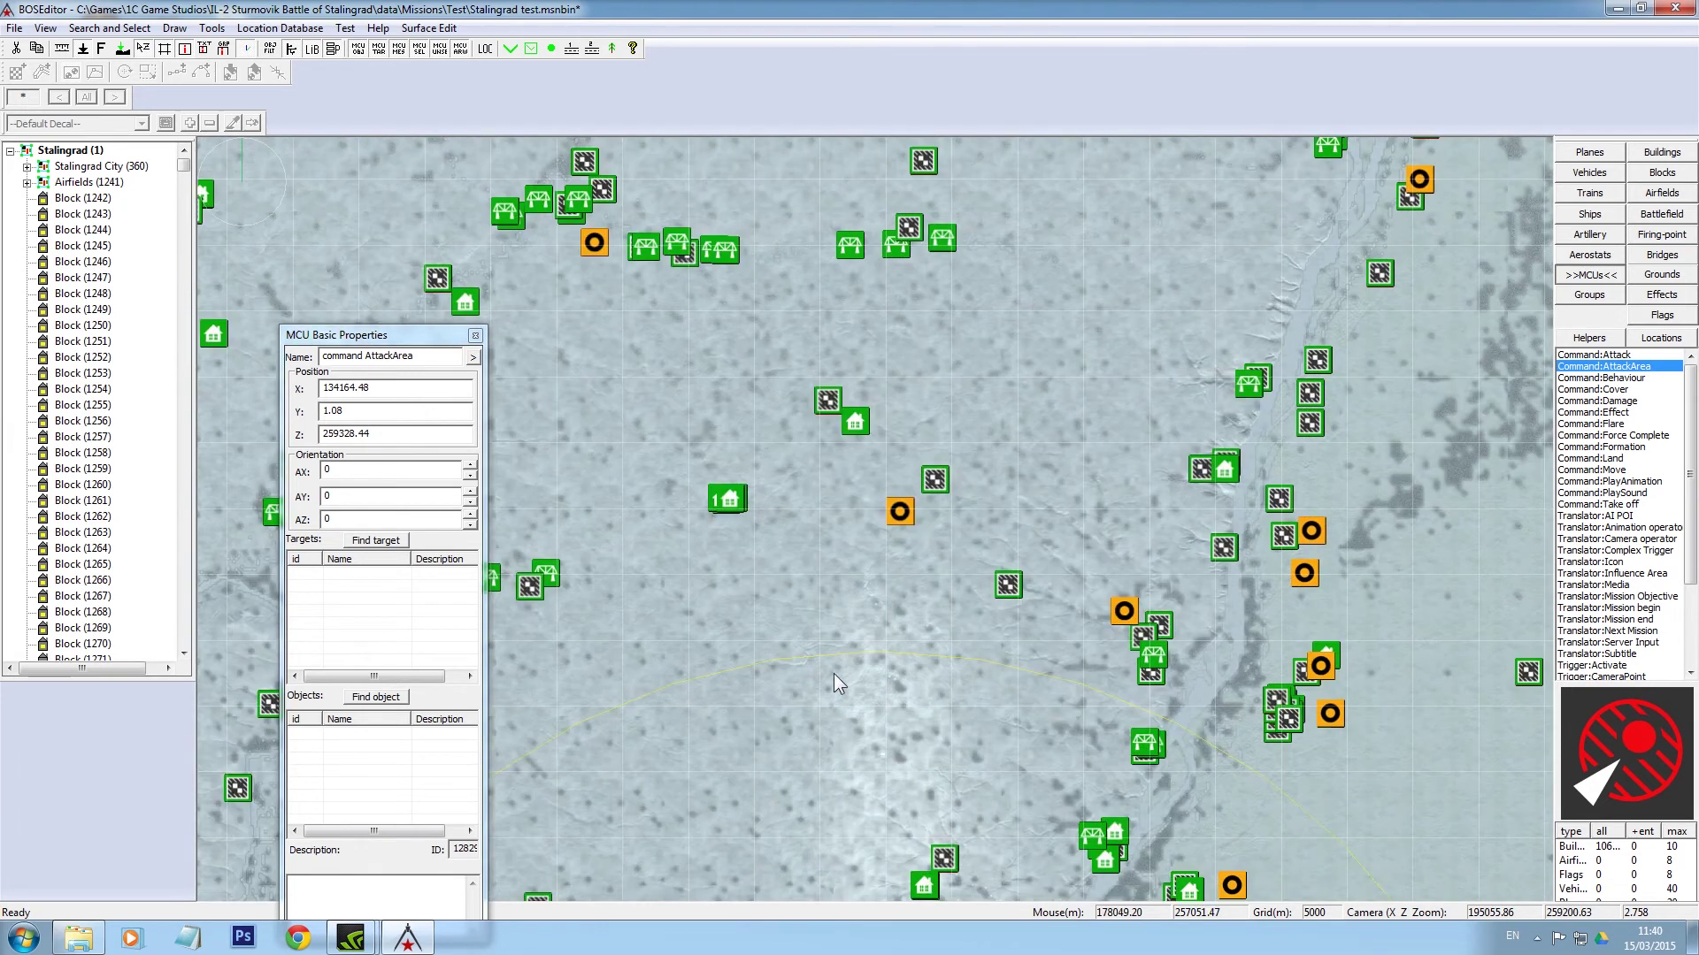
{"action": "middle_click_drag", "start_coordinate": [895, 632], "coordinate": [1048, 688]}
{"action": "middle_click_drag", "start_coordinate": [679, 431], "coordinate": [875, 652]}
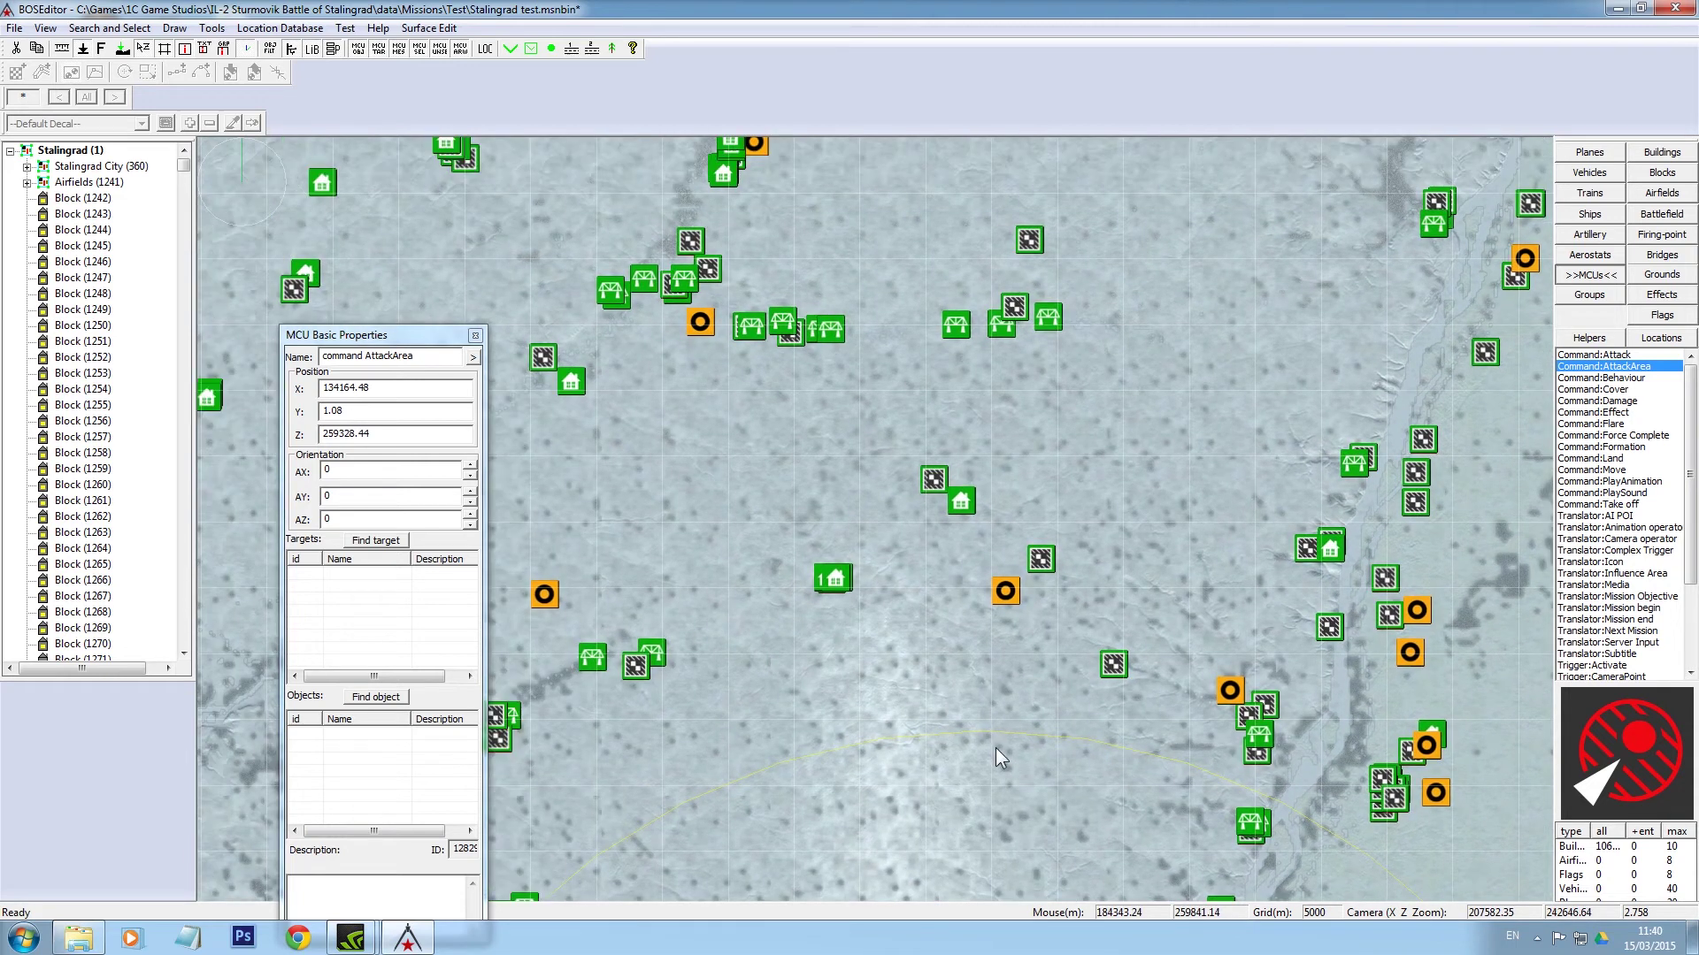
{"action": "middle_click_drag", "start_coordinate": [995, 747], "coordinate": [1021, 781]}
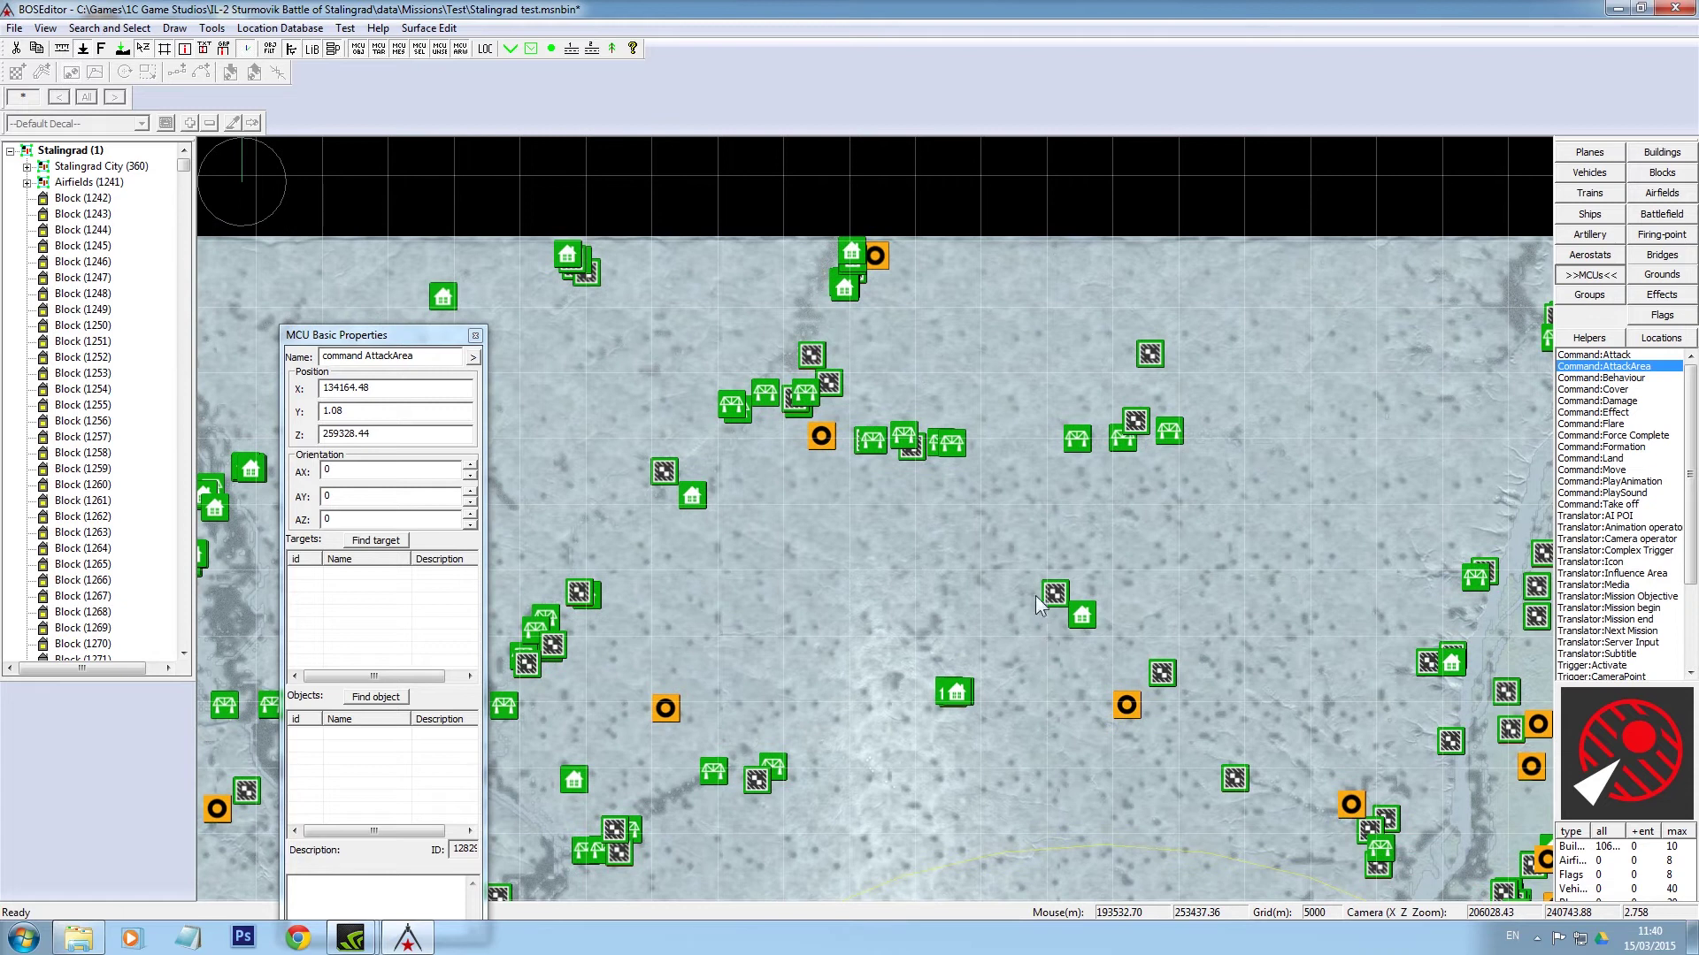
{"action": "middle_click_drag", "start_coordinate": [1035, 596], "coordinate": [1011, 548]}
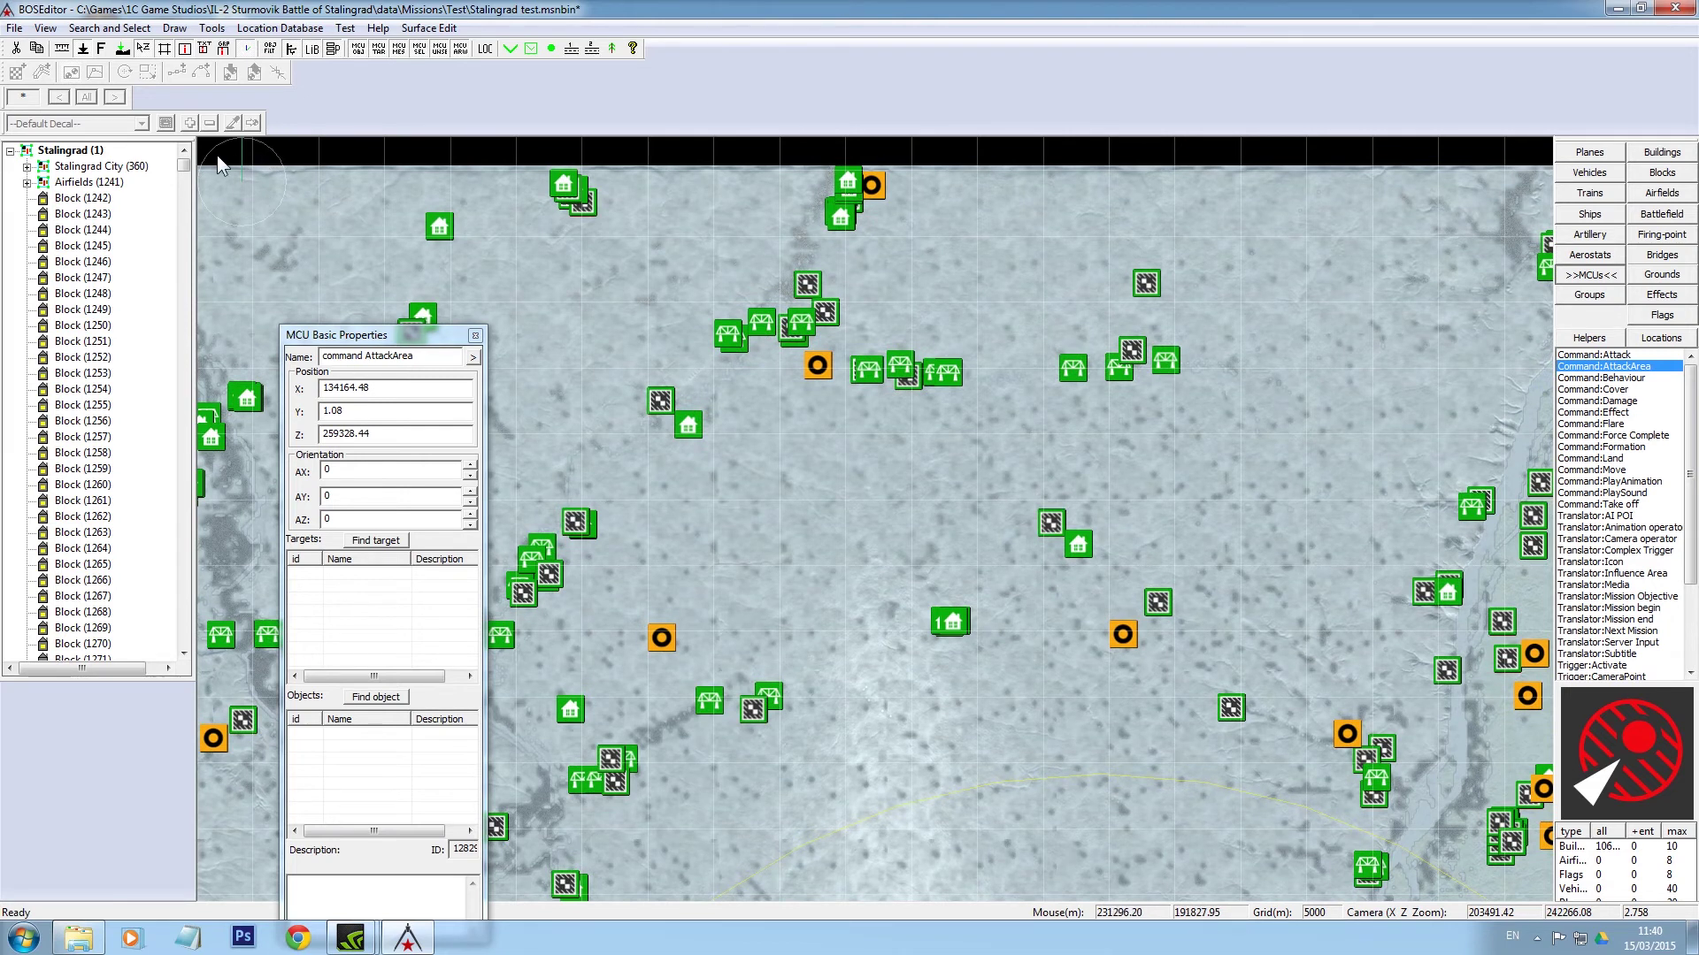
- Box-select the objects between the northern map edge and the attack area circle and delete them
{"action": "left_click", "coordinate": [269, 189]}
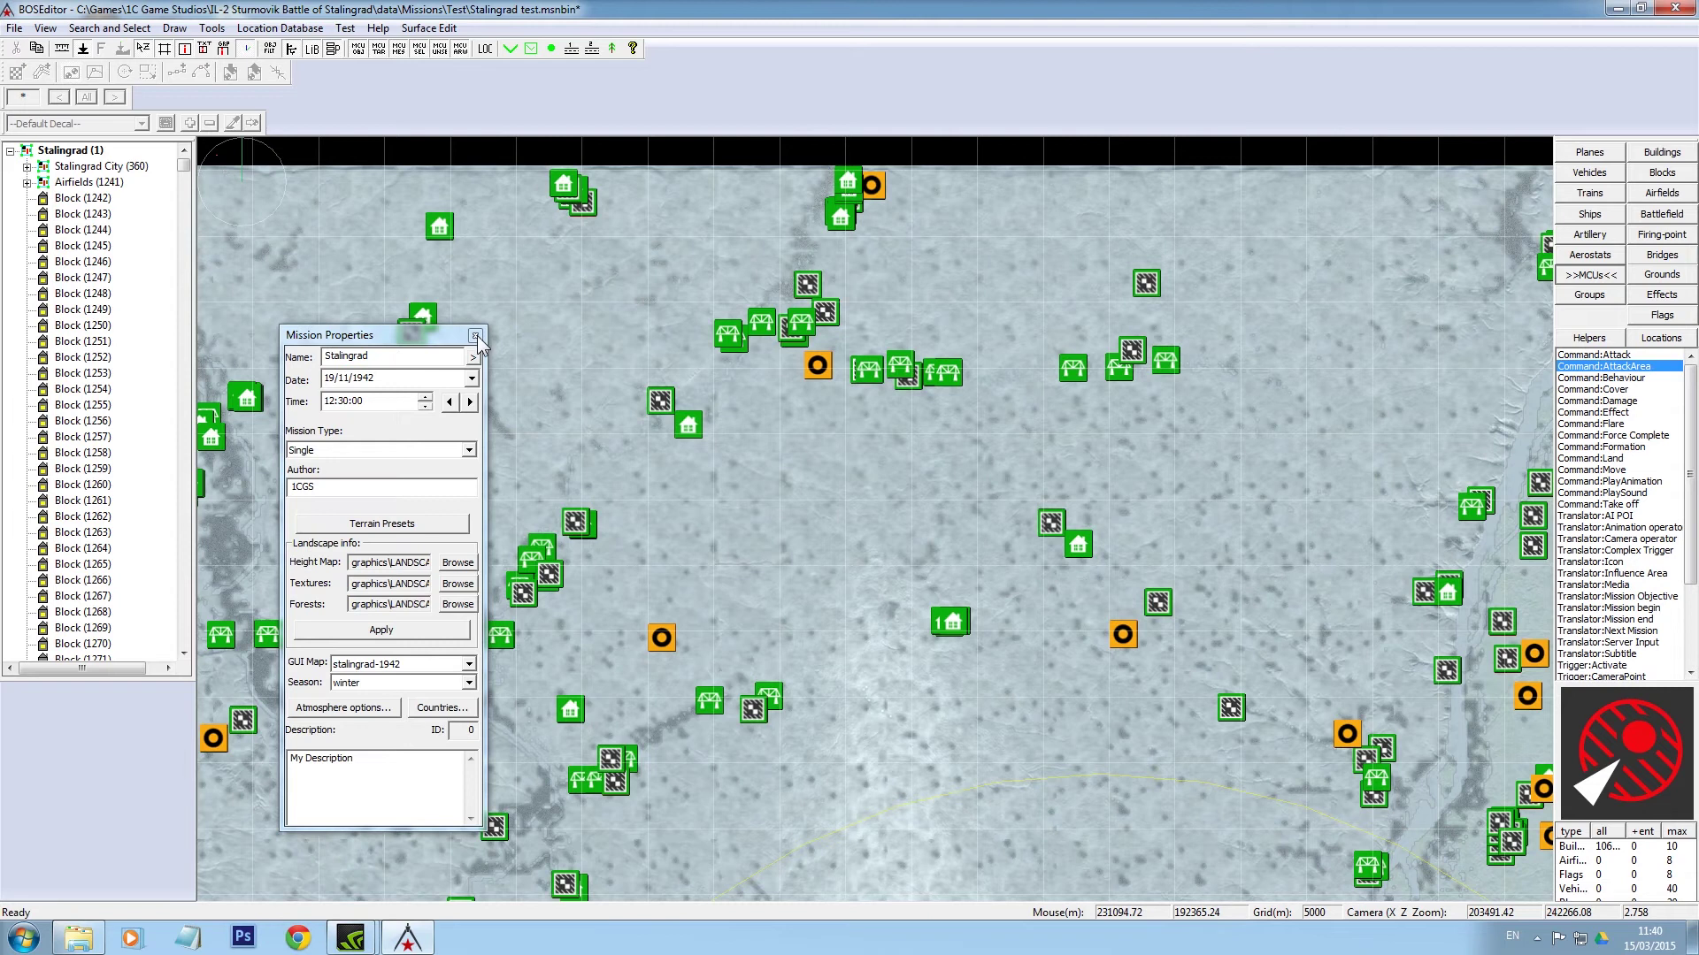
{"action": "left_click", "coordinate": [475, 336]}
{"action": "left_click_drag", "start_coordinate": [210, 152], "coordinate": [222, 176]}
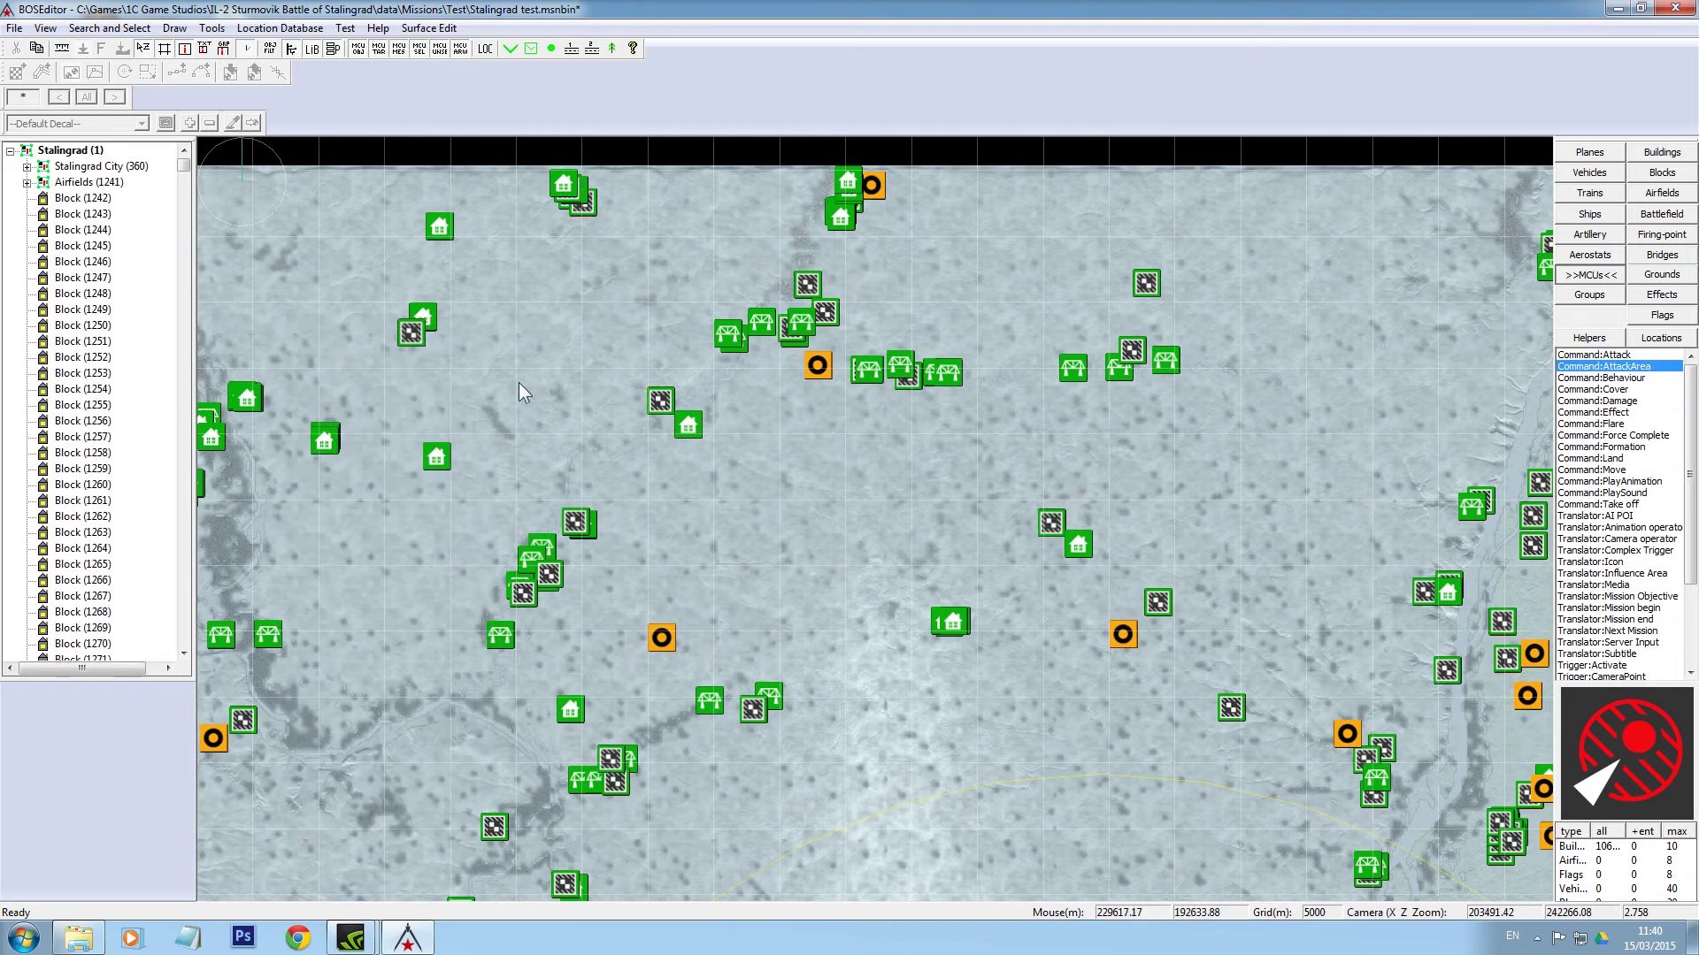
{"action": "left_click_drag", "start_coordinate": [1356, 825], "coordinate": [1475, 773]}
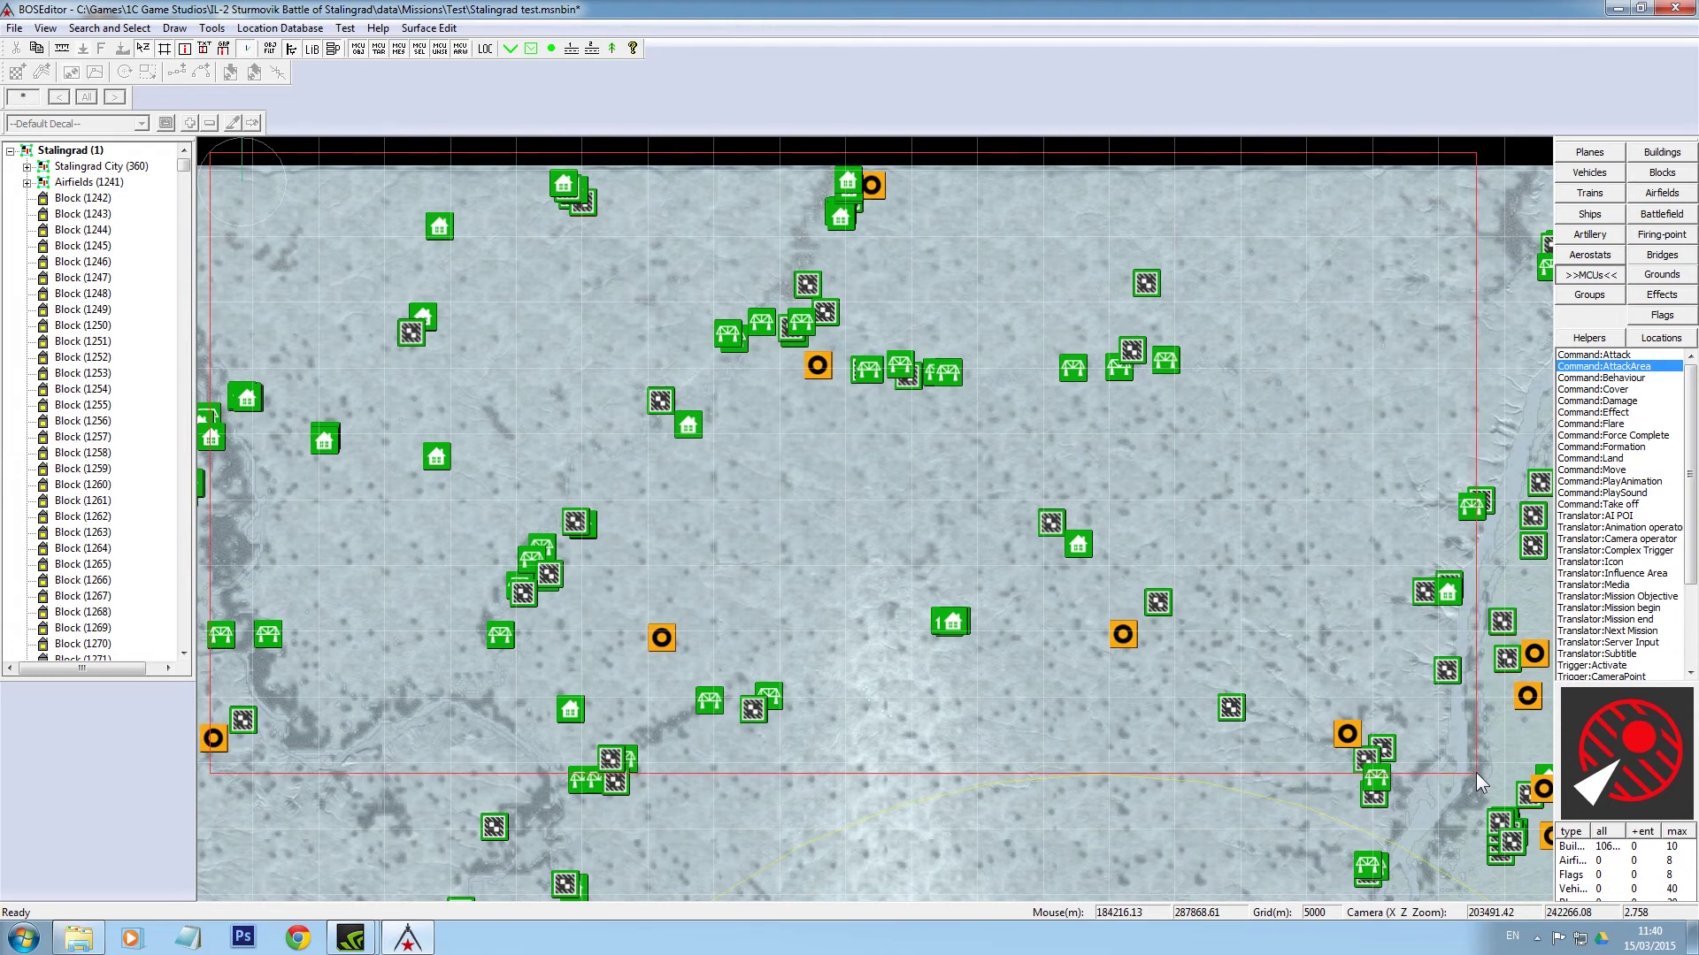
{"action": "left_click_drag", "start_coordinate": [1476, 773], "coordinate": [1476, 773]}
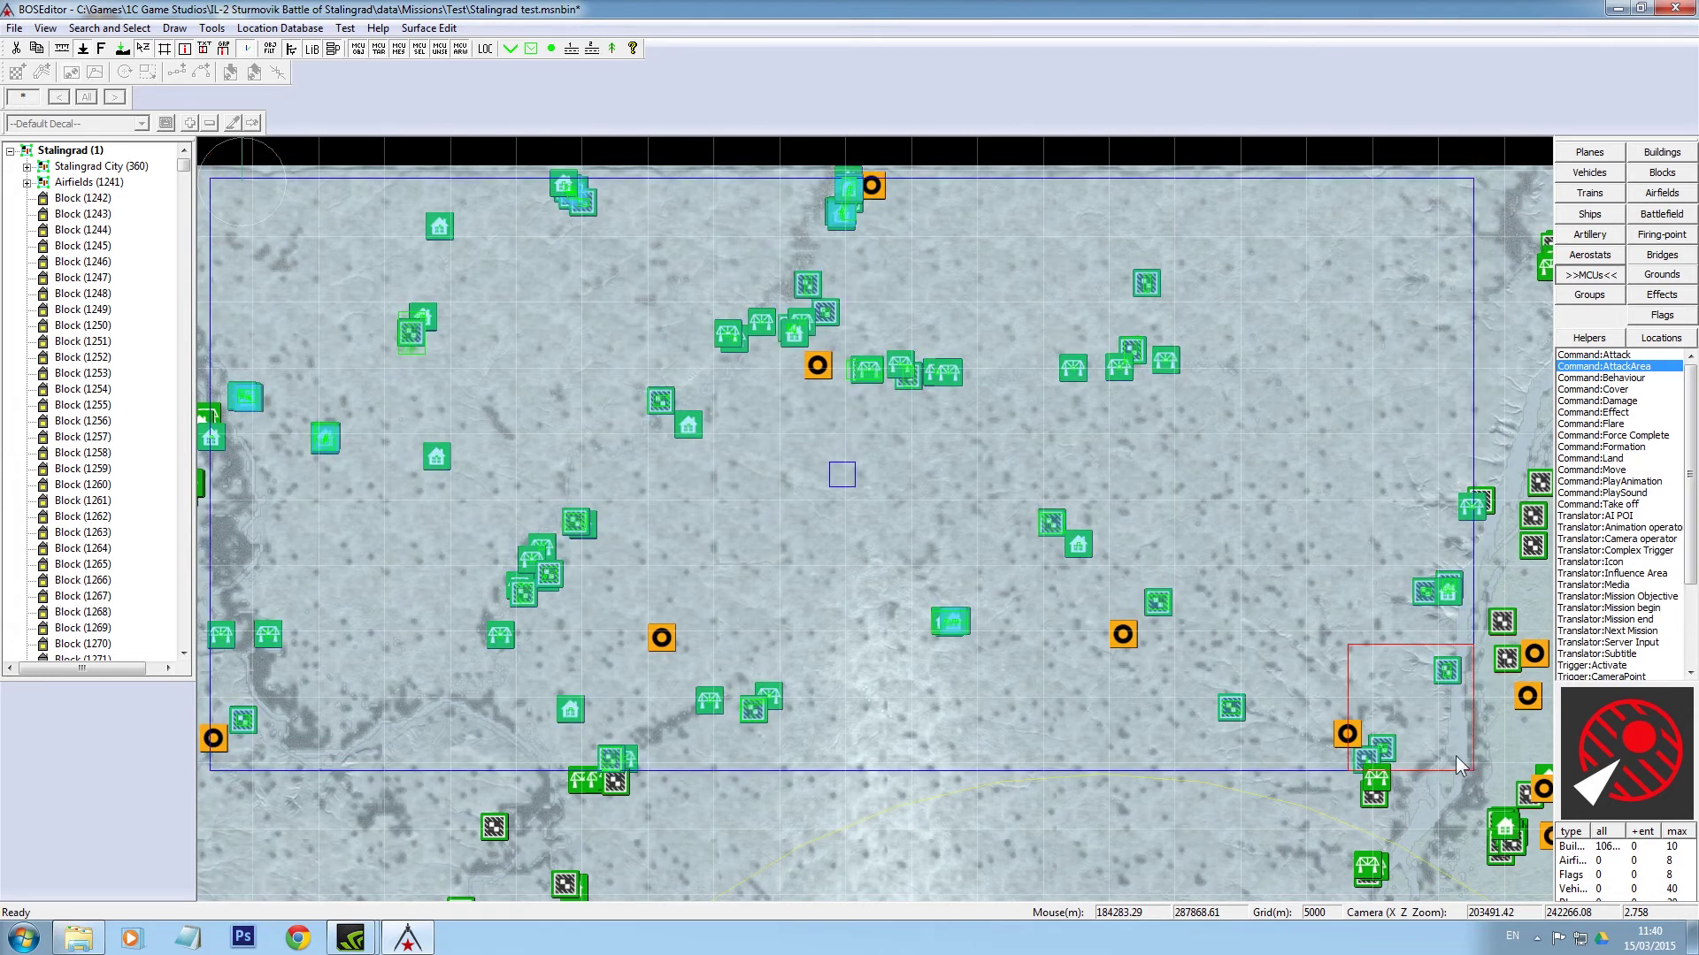
{"action": "key", "text": "Delete"}
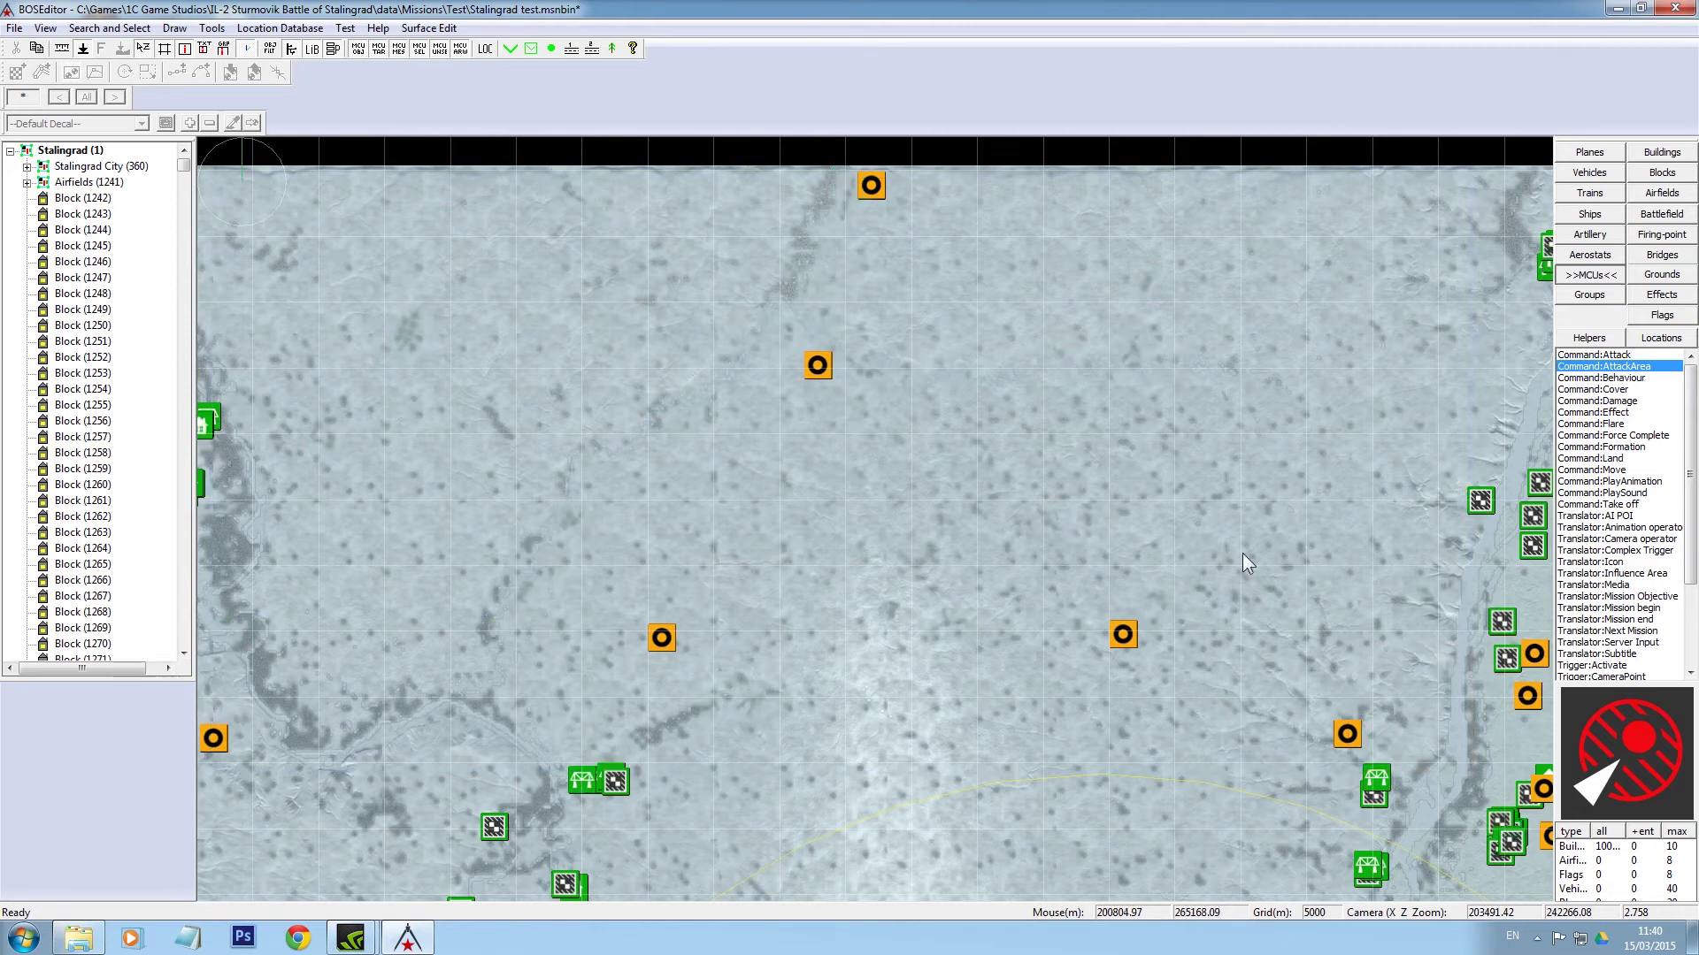
- Select and delete the remaining buildings and town groups outside the attack area circle, including those at the southern part of the map
{"action": "right_click_drag", "start_coordinate": [837, 393], "coordinate": [1144, 512]}
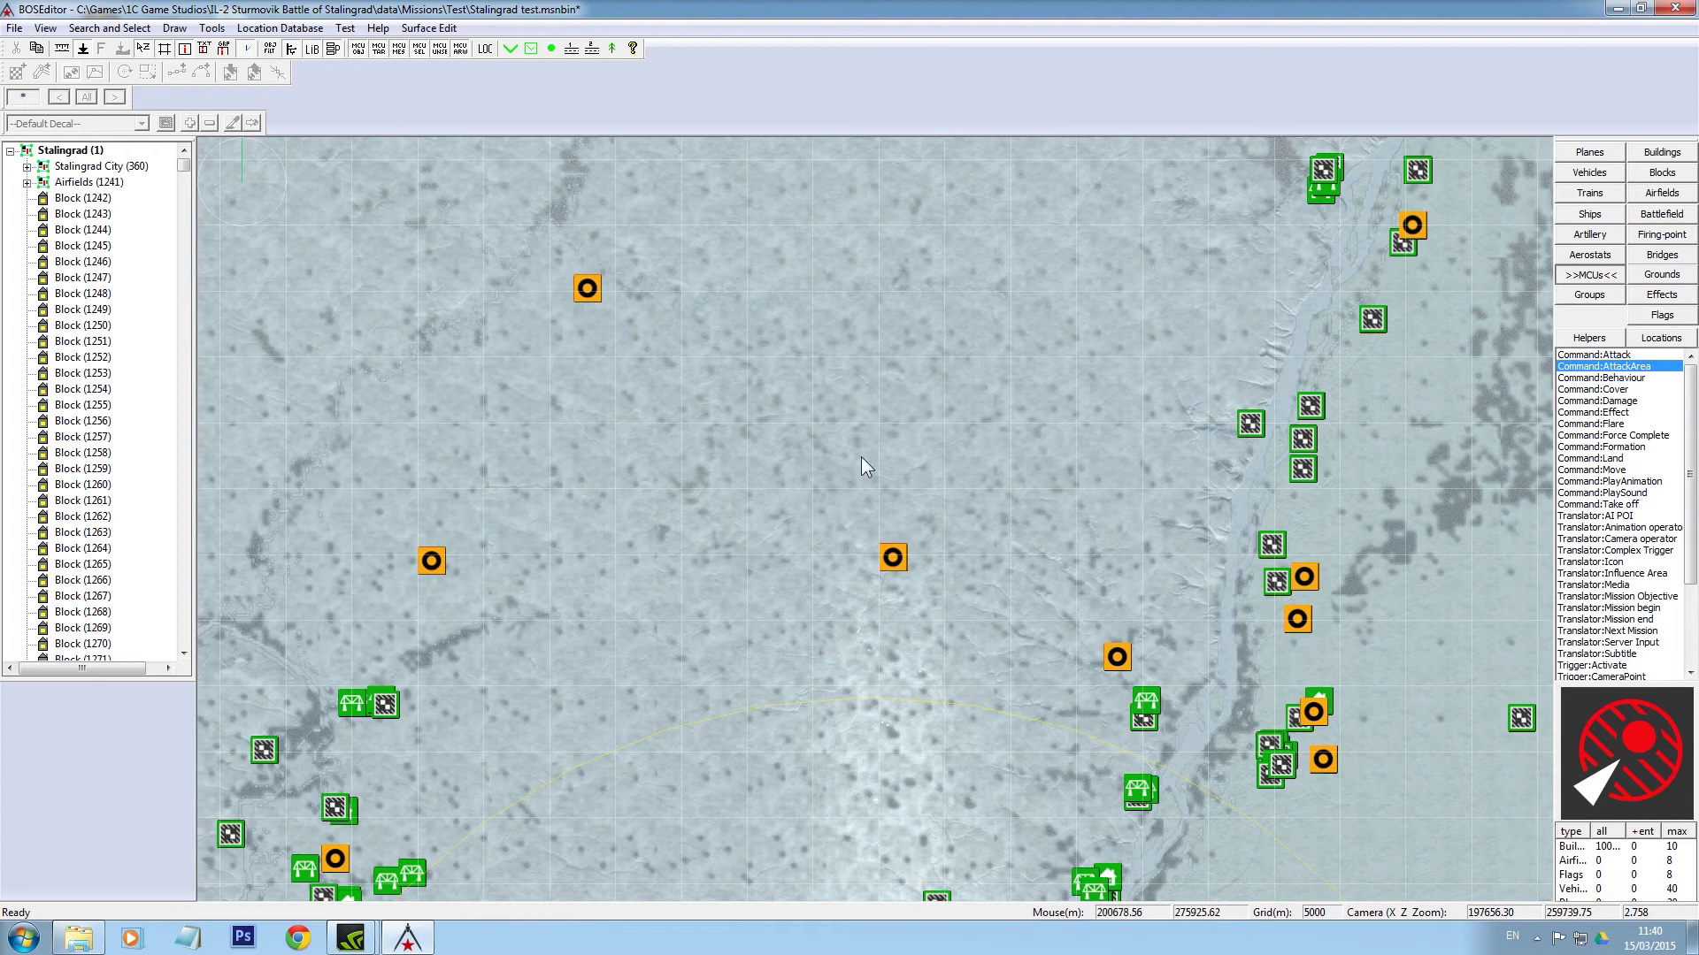
{"action": "left_click_drag", "start_coordinate": [663, 506], "coordinate": [1109, 393]}
{"action": "middle_click_drag", "start_coordinate": [718, 432], "coordinate": [1112, 322]}
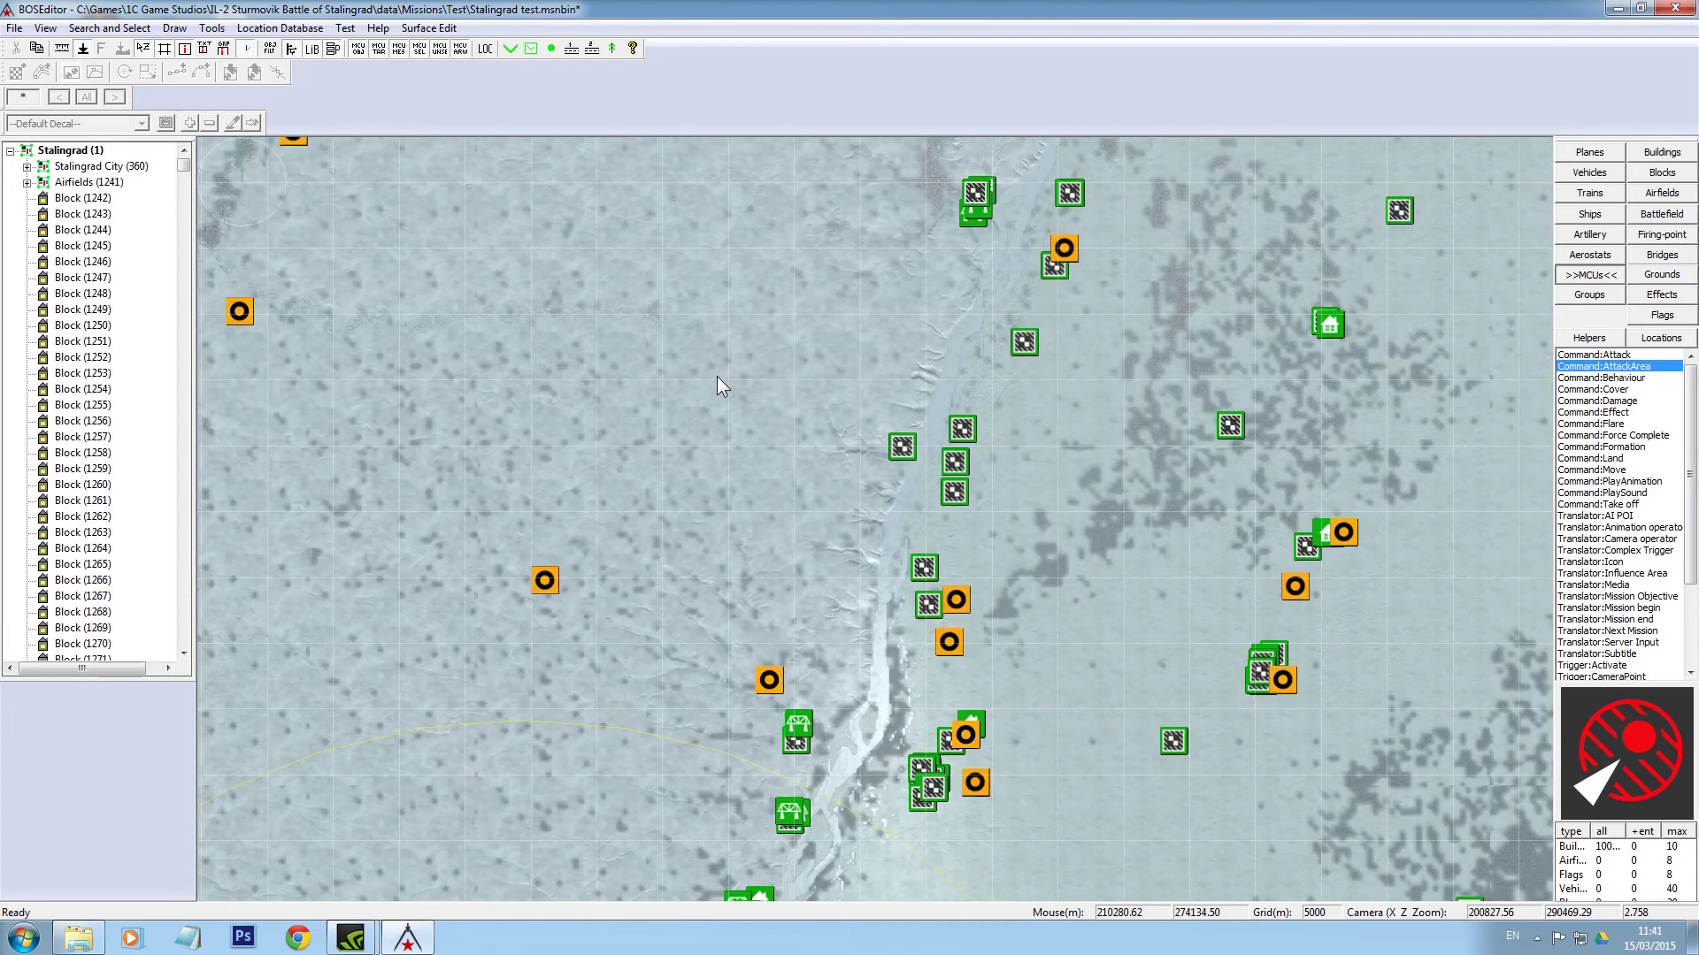
{"action": "middle_click_drag", "start_coordinate": [777, 388], "coordinate": [254, 799]}
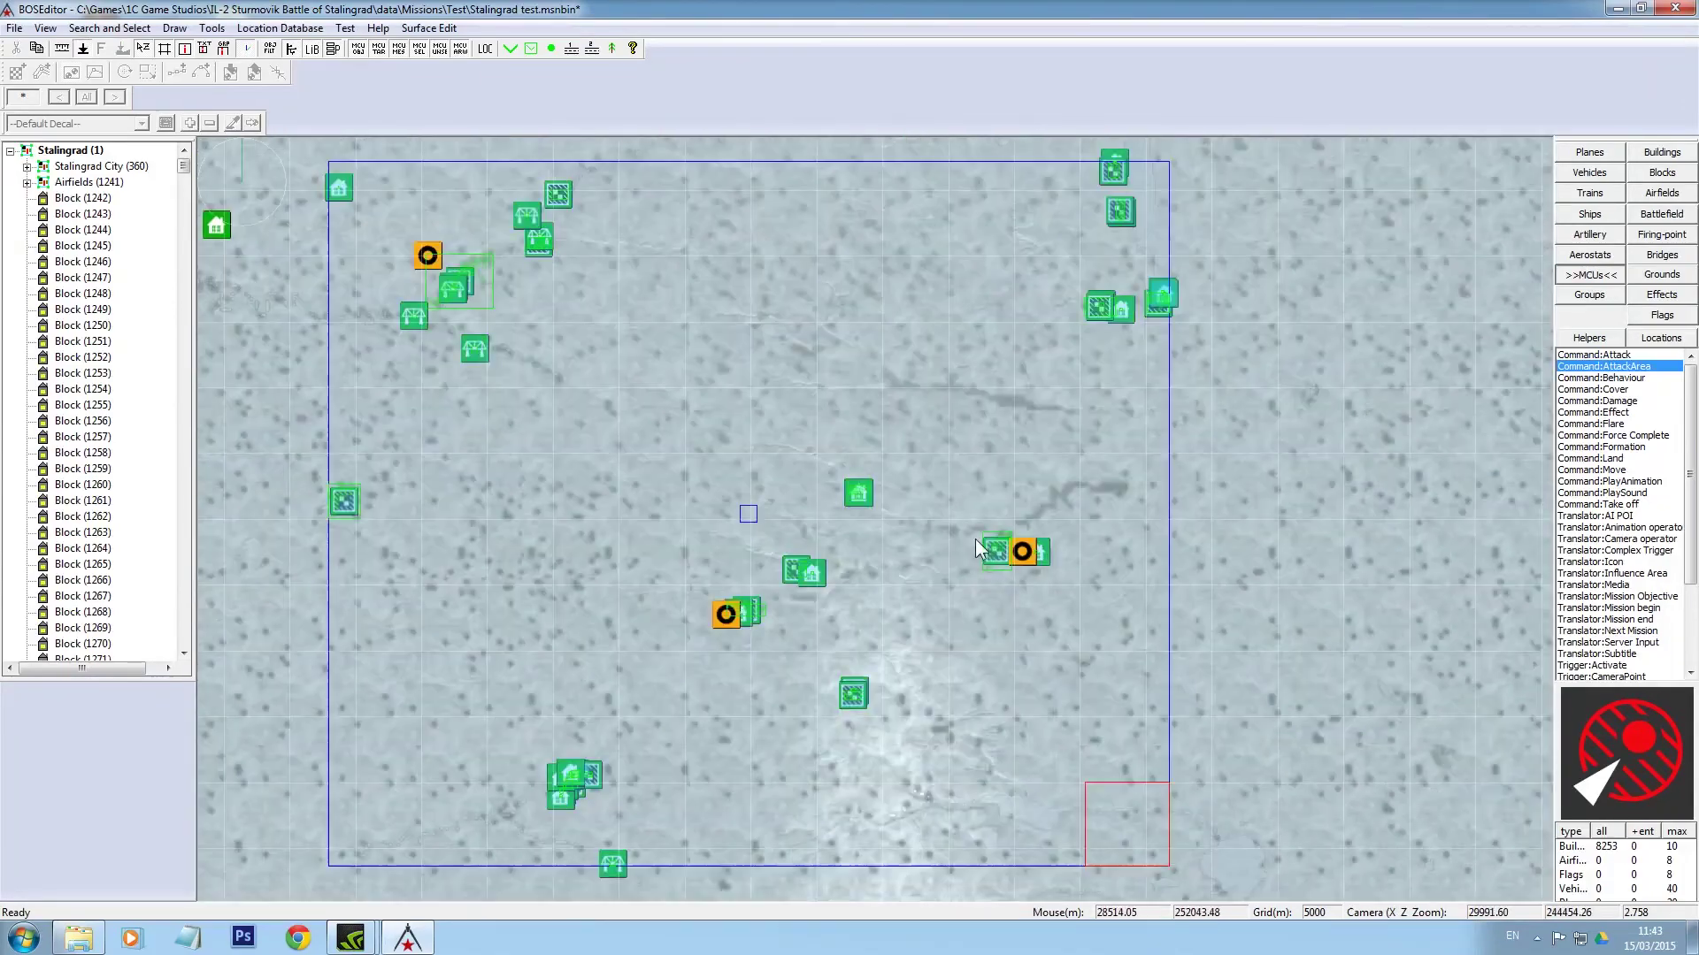
{"action": "middle_click_drag", "start_coordinate": [975, 539], "coordinate": [1003, 717]}
{"action": "left_click_drag", "start_coordinate": [272, 144], "coordinate": [1515, 865]}
{"action": "middle_click_drag", "start_coordinate": [1518, 874], "coordinate": [842, 428]}
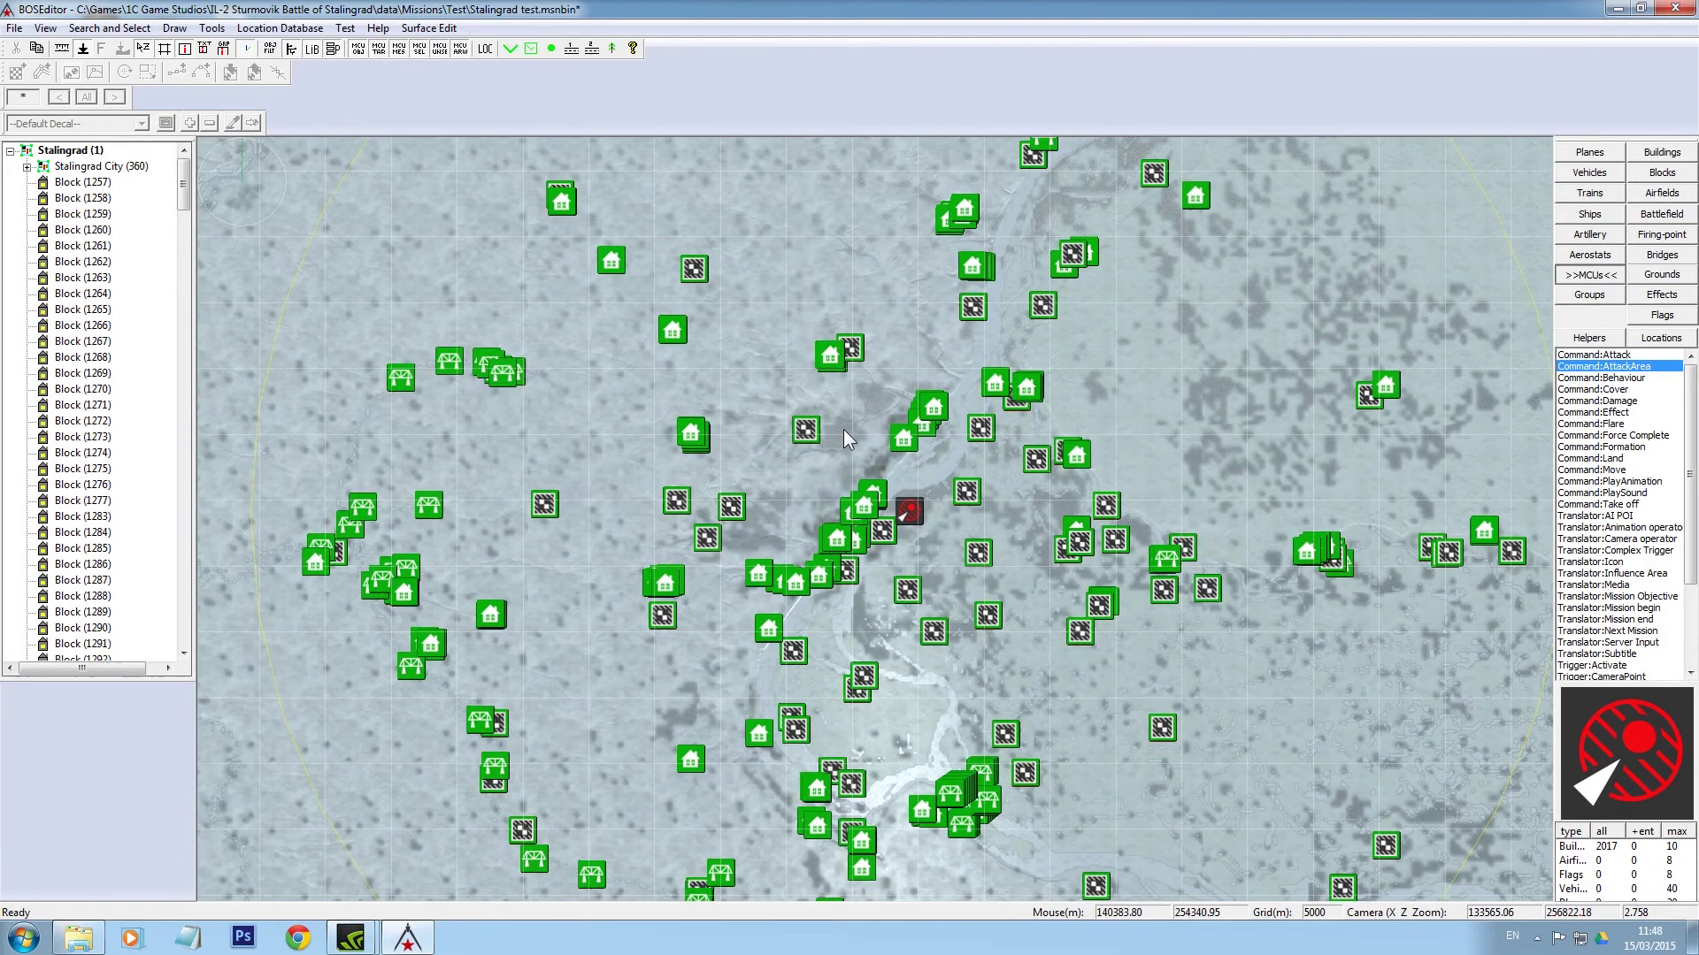
- Select all mission objects except the Airfields and Stalingrad City groups and combine them into one group
{"action": "scroll", "coordinate": [928, 513], "scroll_direction": "up", "scroll_amount": 2}
{"action": "scroll", "coordinate": [931, 512], "scroll_direction": "down", "scroll_amount": 2}
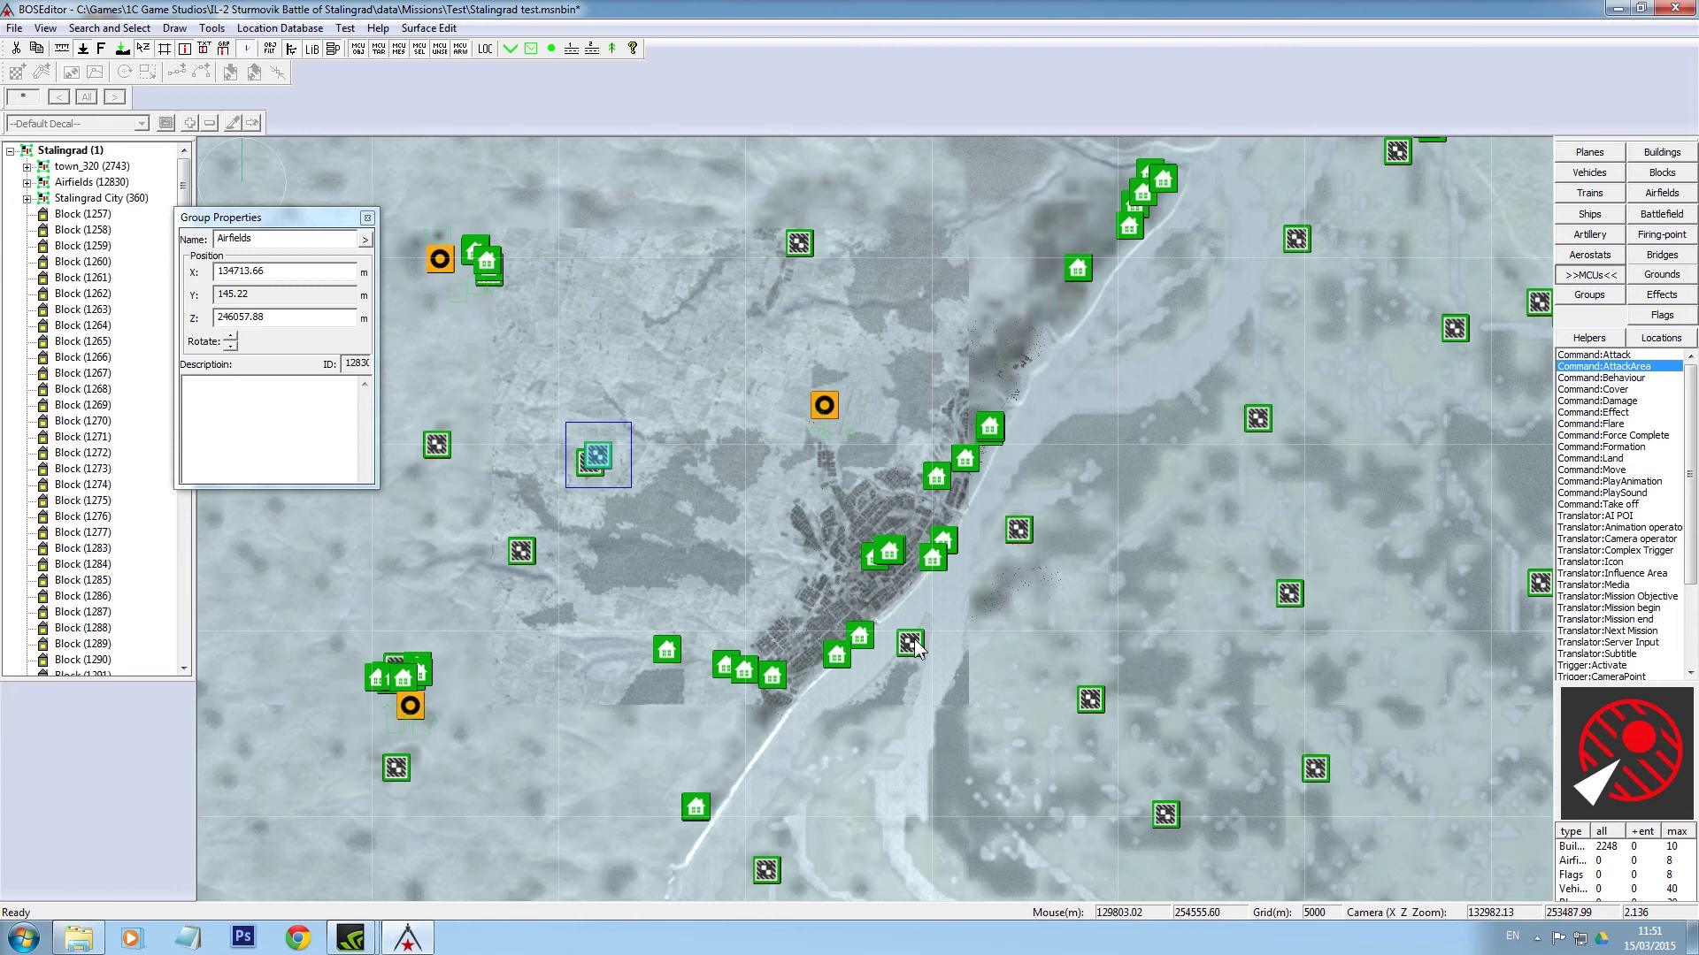
{"action": "left_click", "coordinate": [784, 536]}
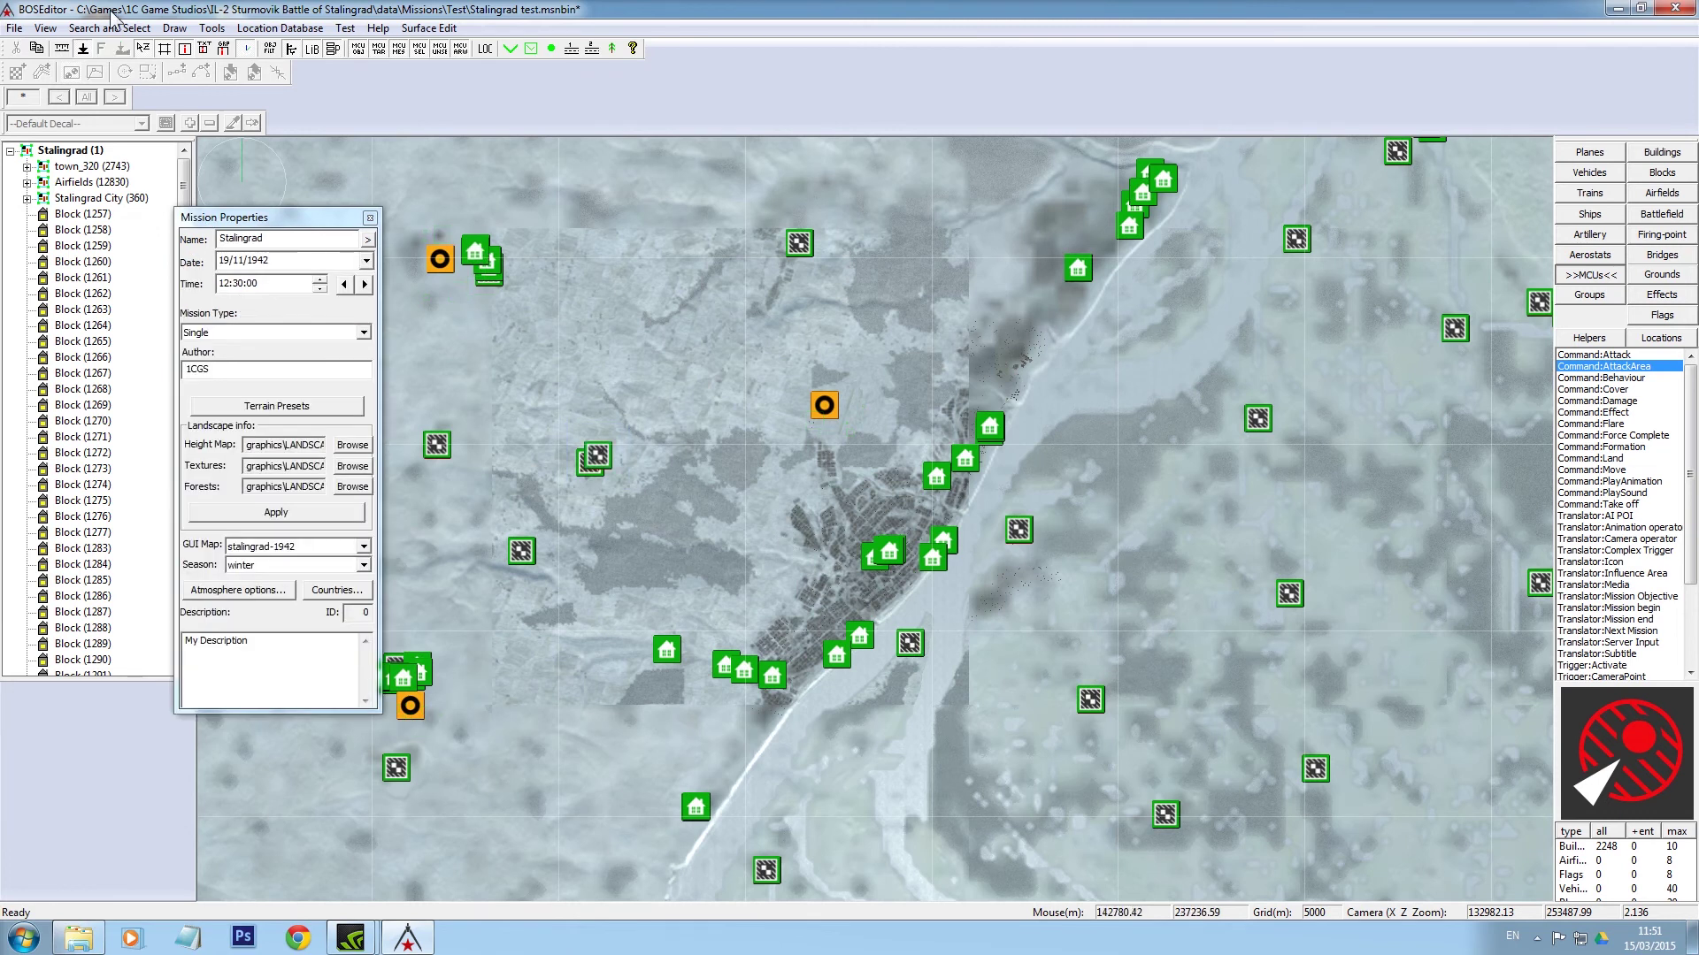
{"action": "left_click", "coordinate": [142, 33]}
{"action": "left_click", "coordinate": [123, 94]}
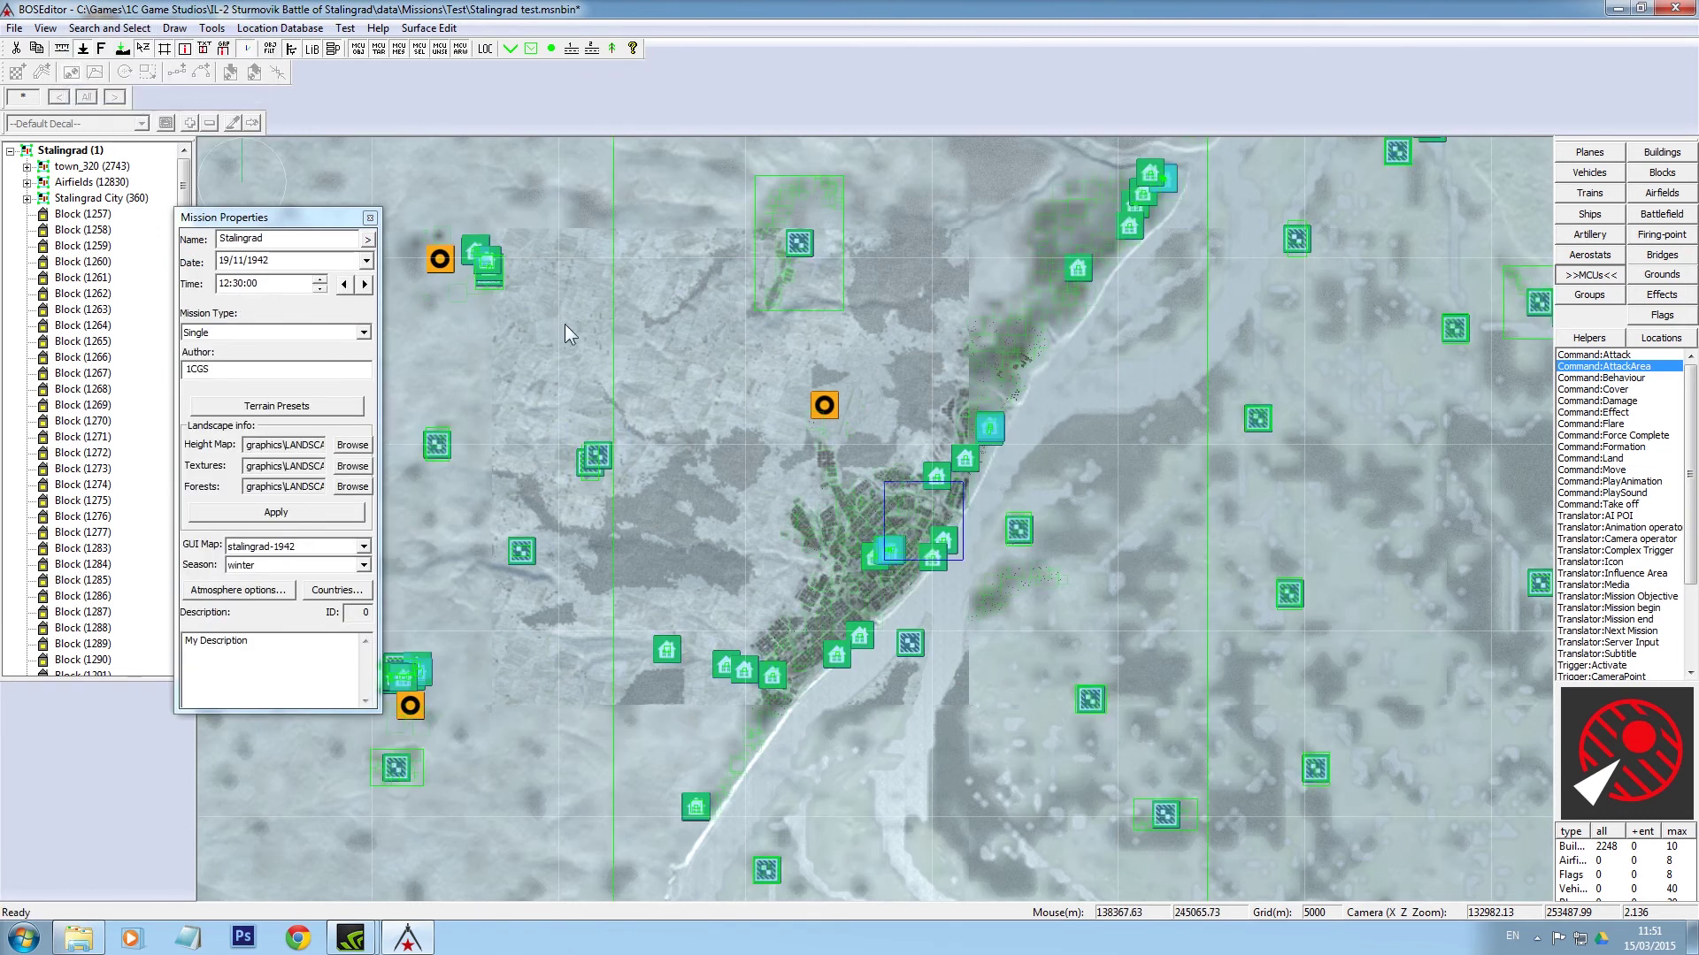
{"action": "left_click", "coordinate": [609, 449]}
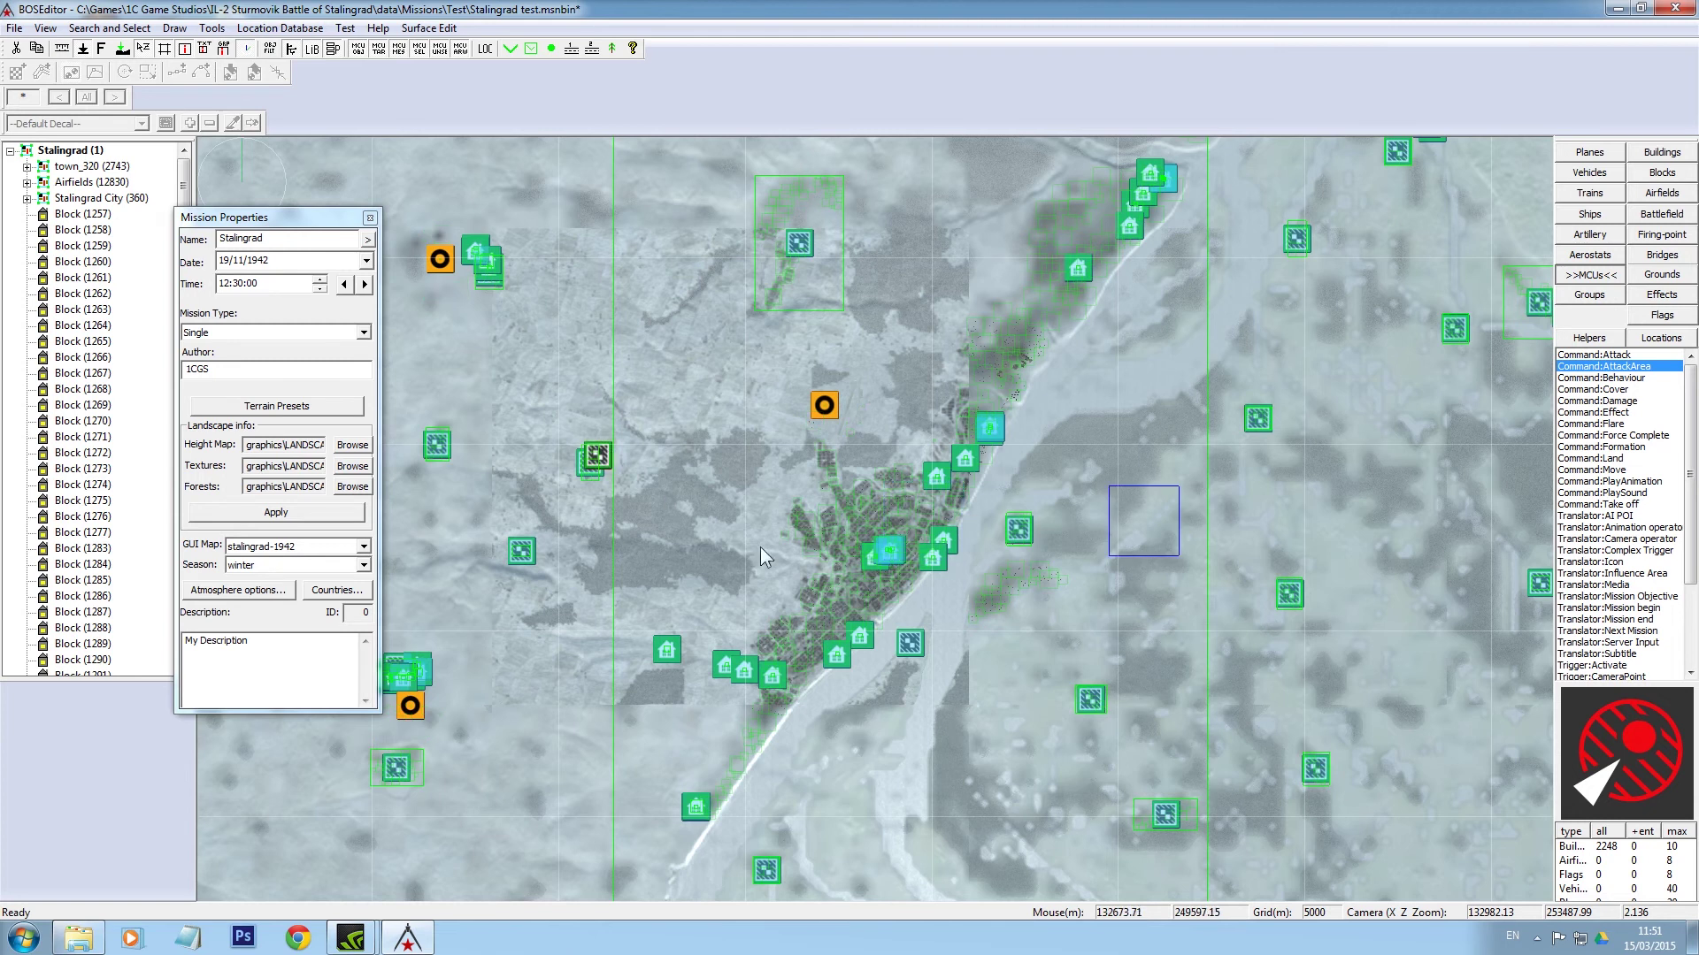
{"action": "left_click", "coordinate": [909, 642]}
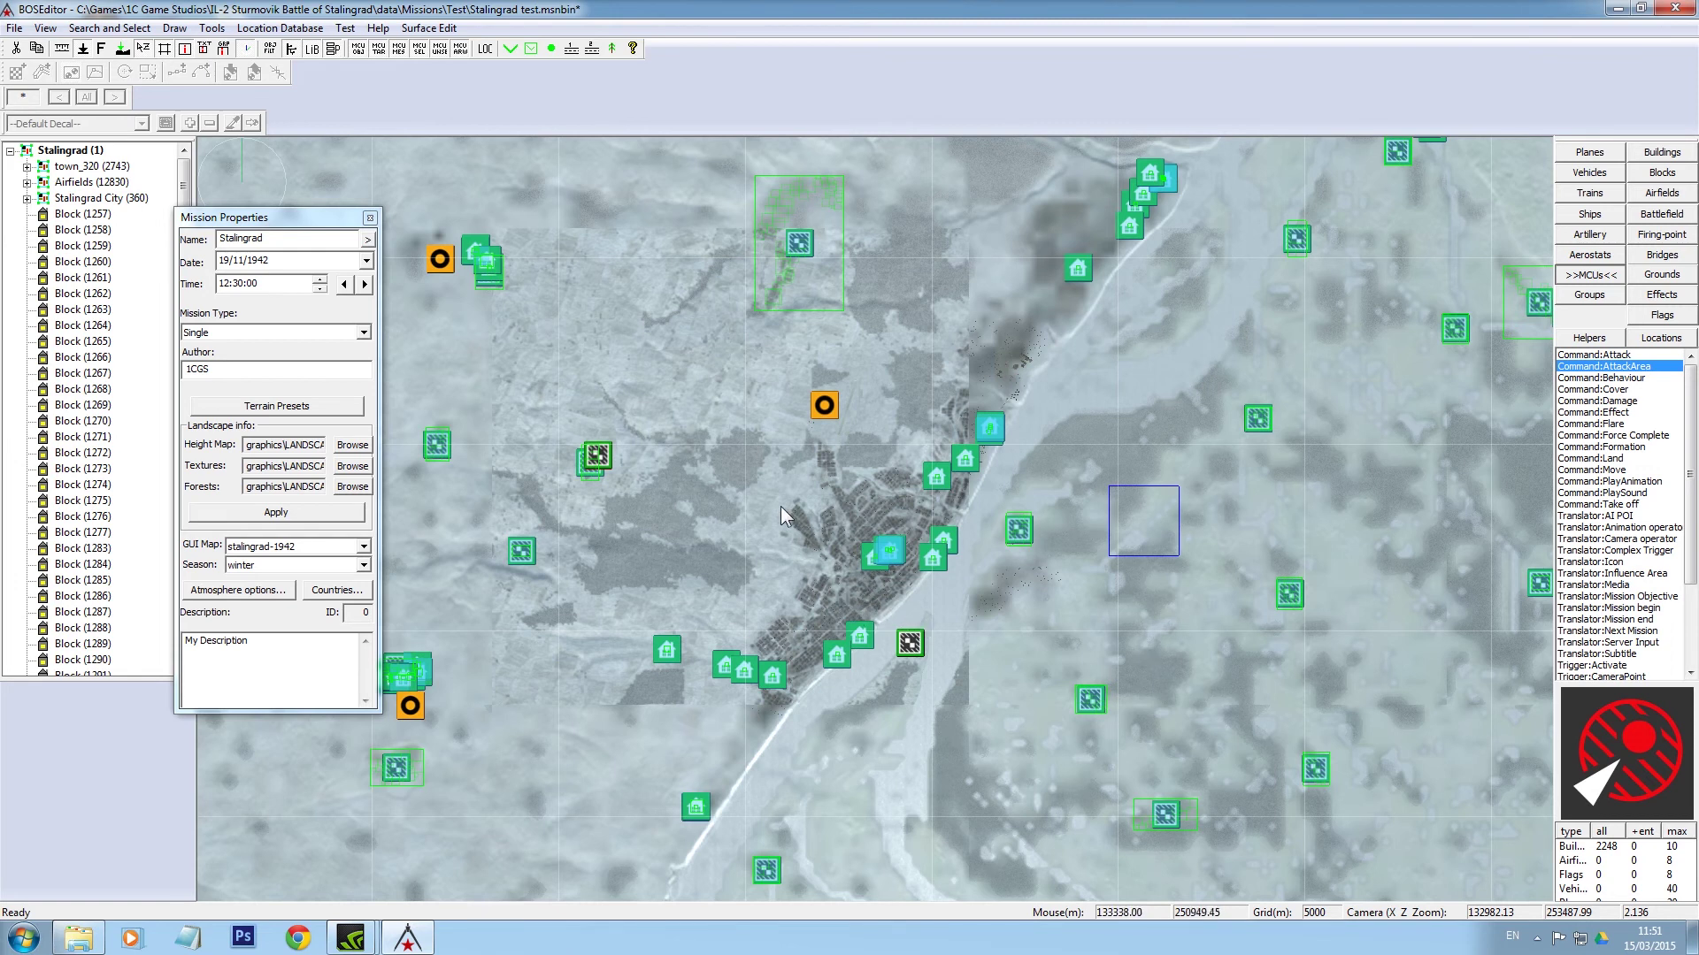
{"action": "right_click", "coordinate": [665, 357]}
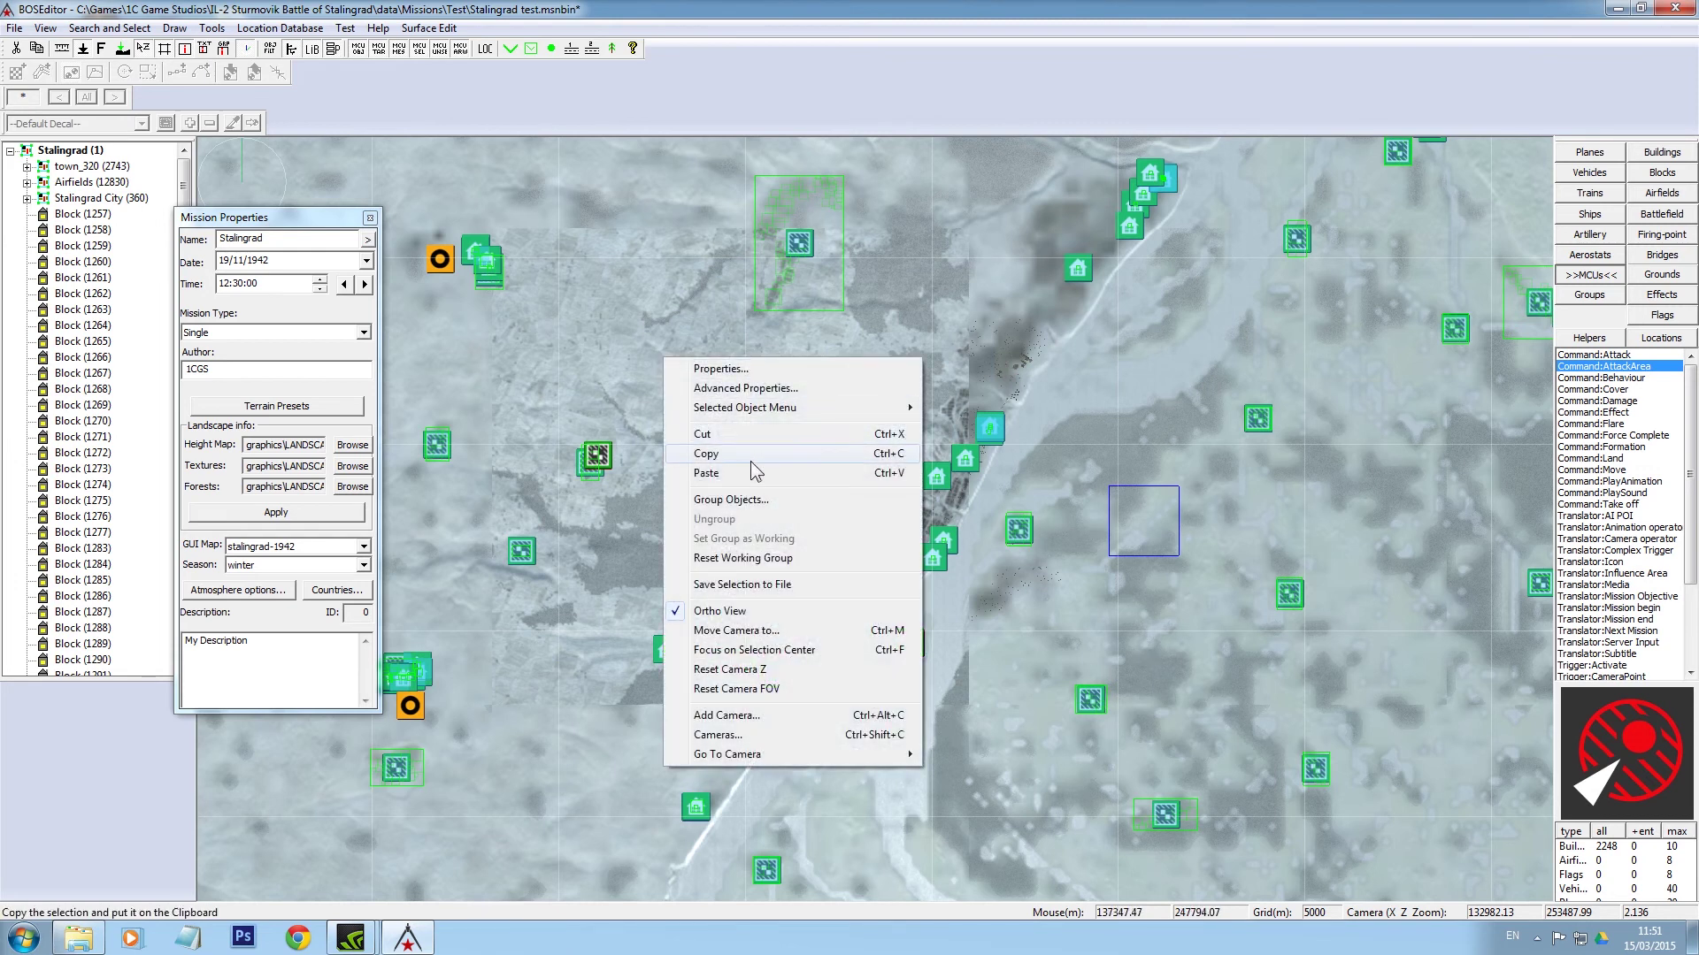
{"action": "left_click", "coordinate": [750, 500]}
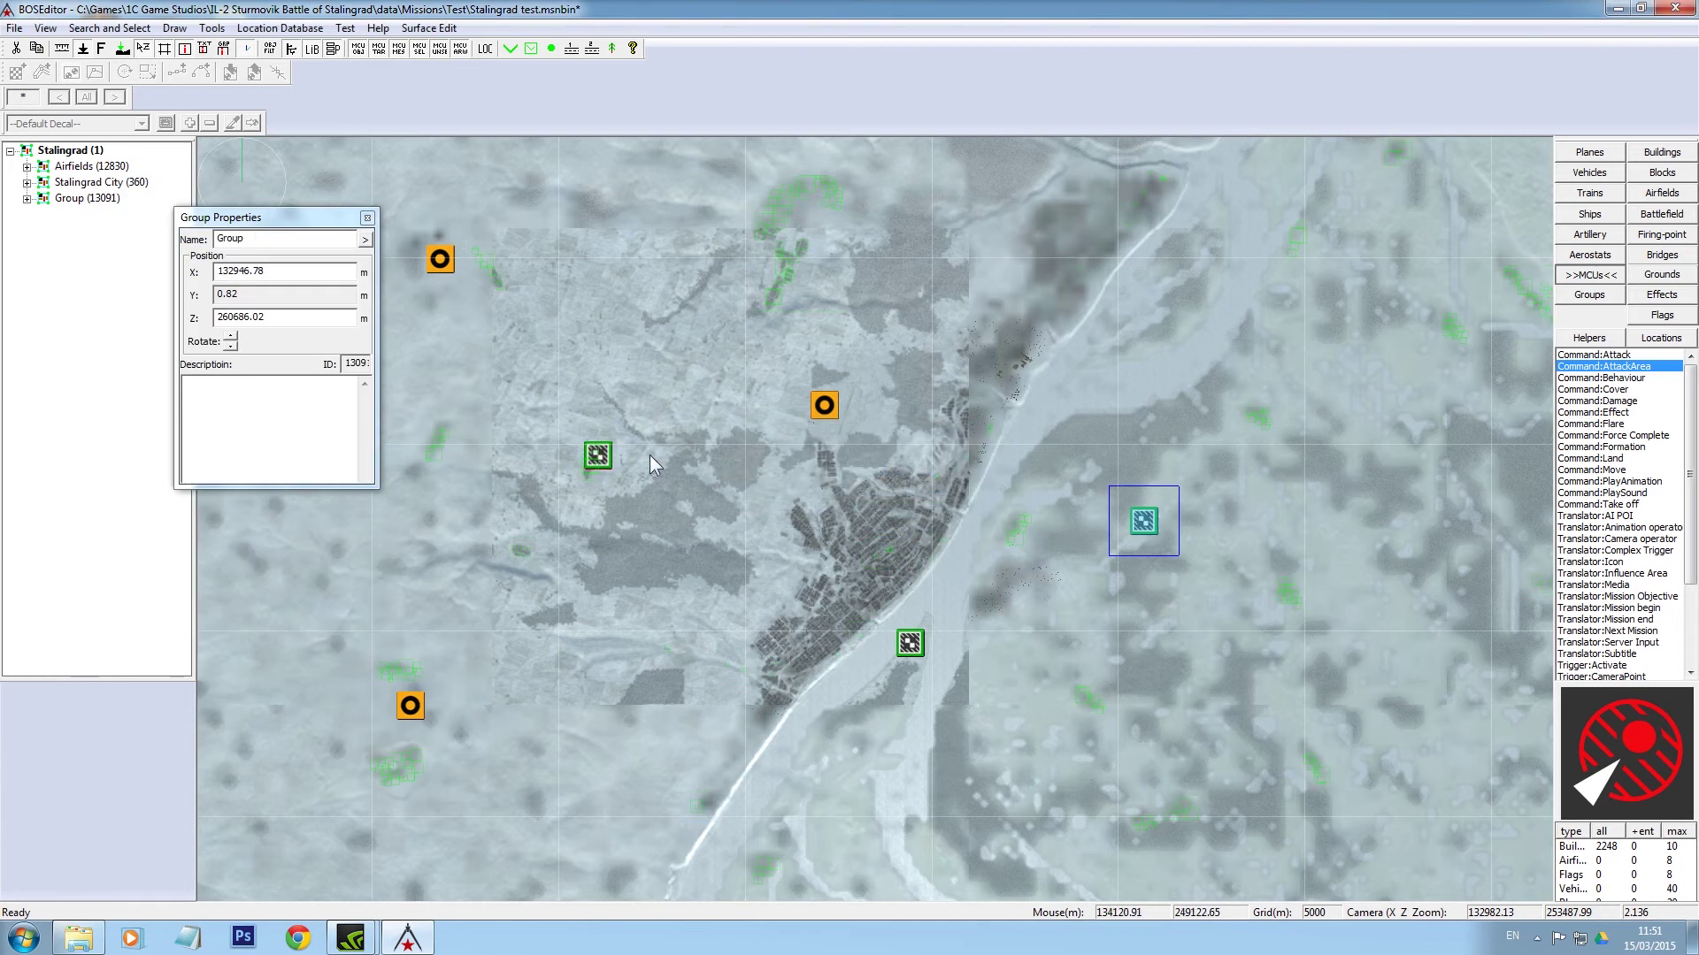
- Name the new group Towns and close its properties
{"action": "type", "text": "Town"}
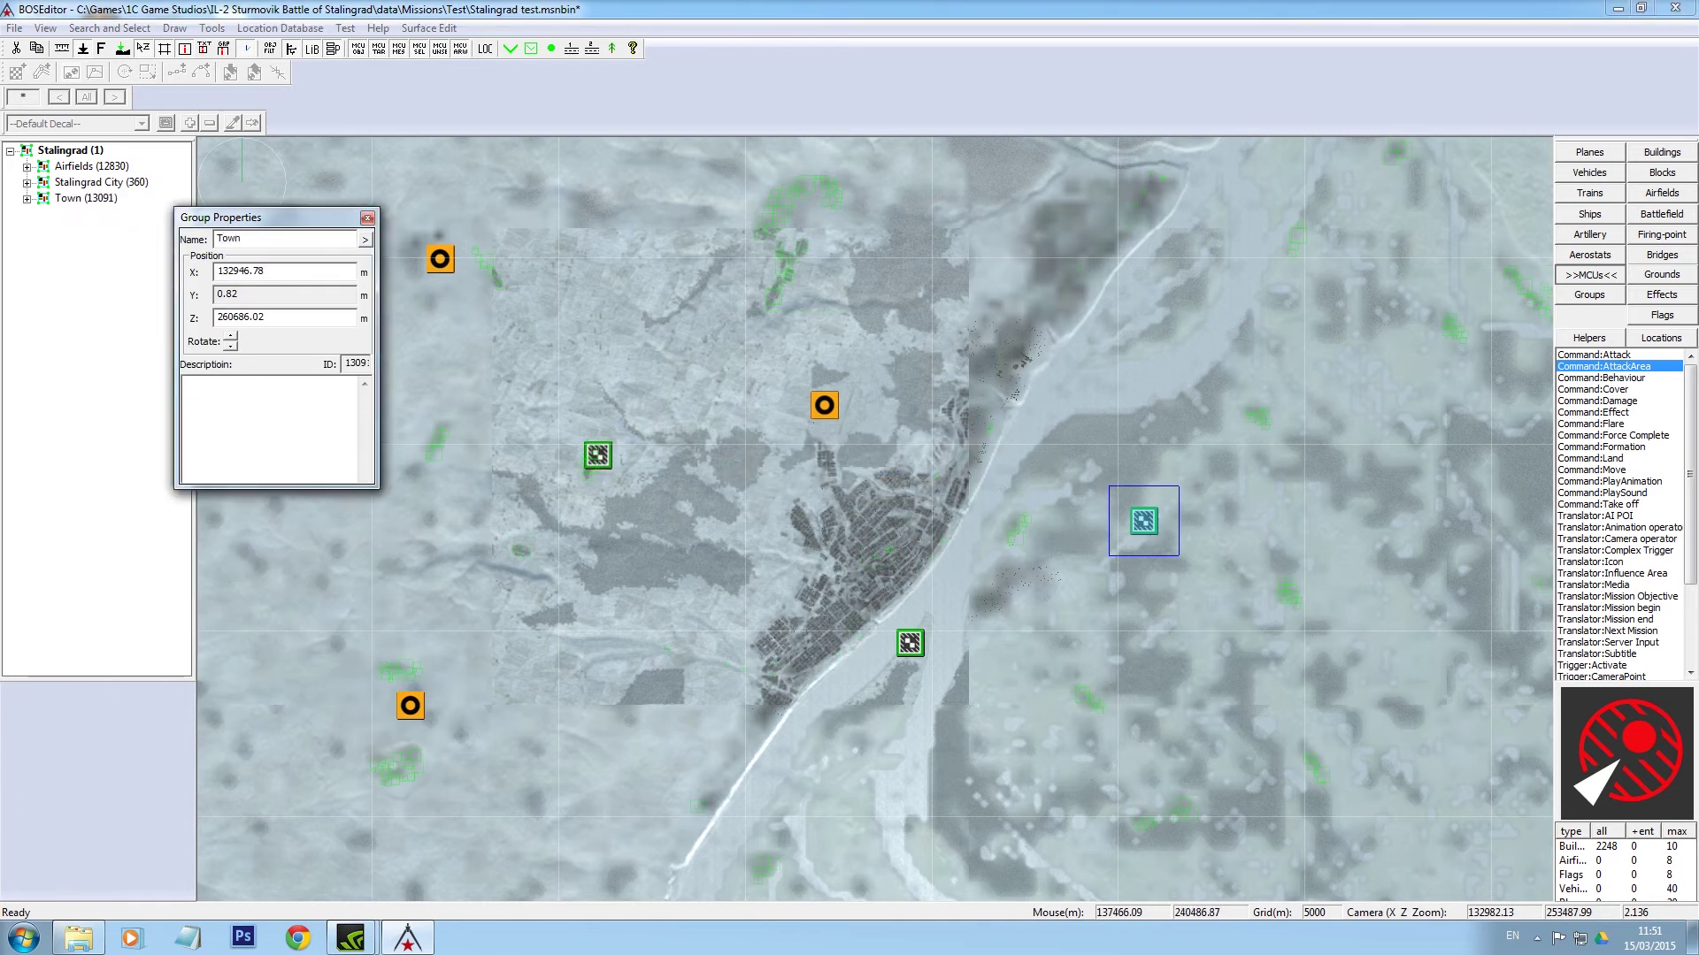
{"action": "type", "text": "s"}
{"action": "key", "text": "Tab"}
{"action": "left_click", "coordinate": [367, 218]}
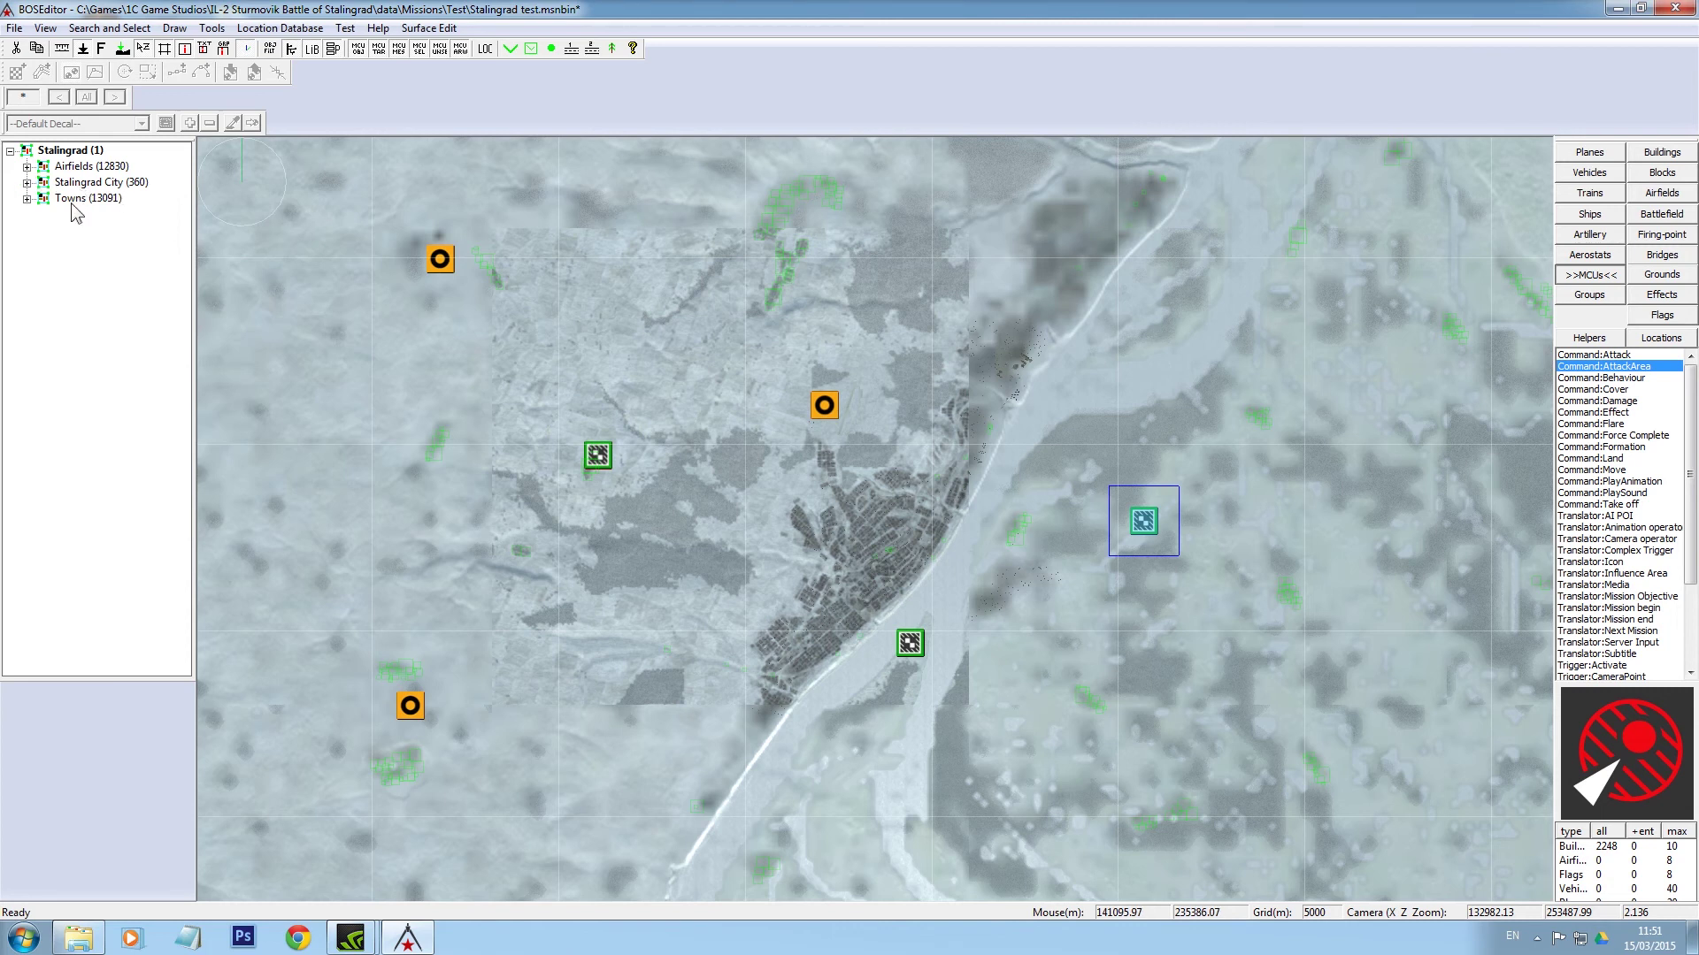
- Select only the Airfields group, west of the city, from the mission's three groups
{"action": "scroll", "coordinate": [539, 463], "scroll_direction": "down", "scroll_amount": 4}
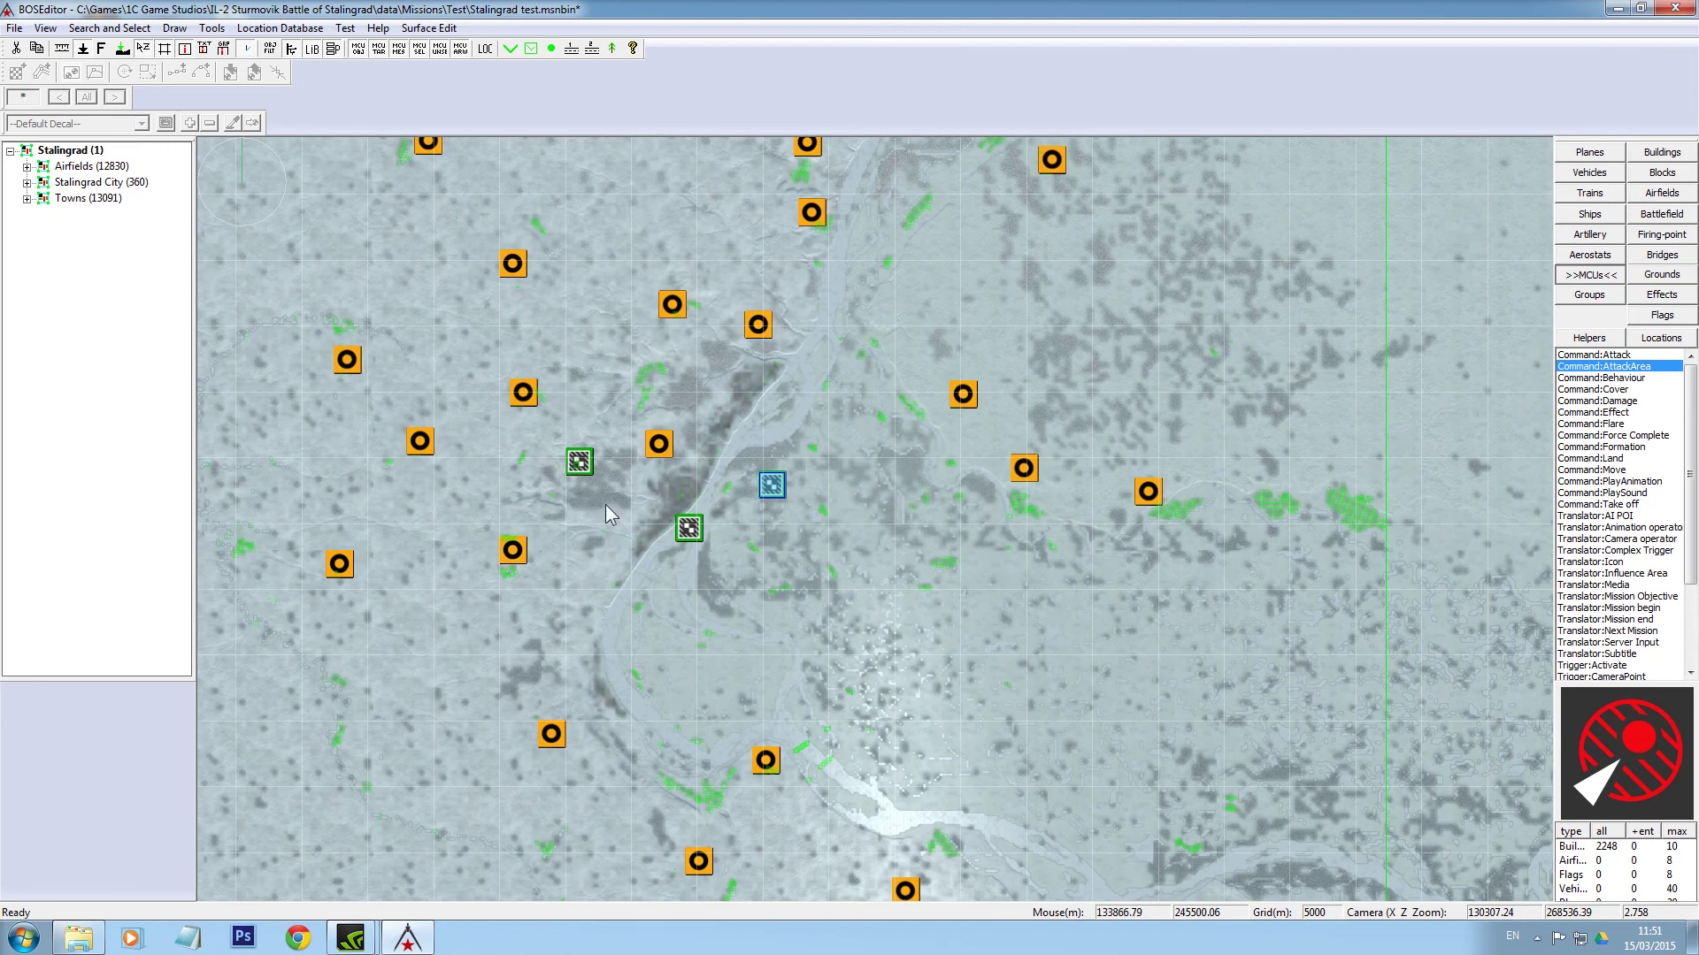
{"action": "right_click_drag", "start_coordinate": [606, 513], "coordinate": [956, 606]}
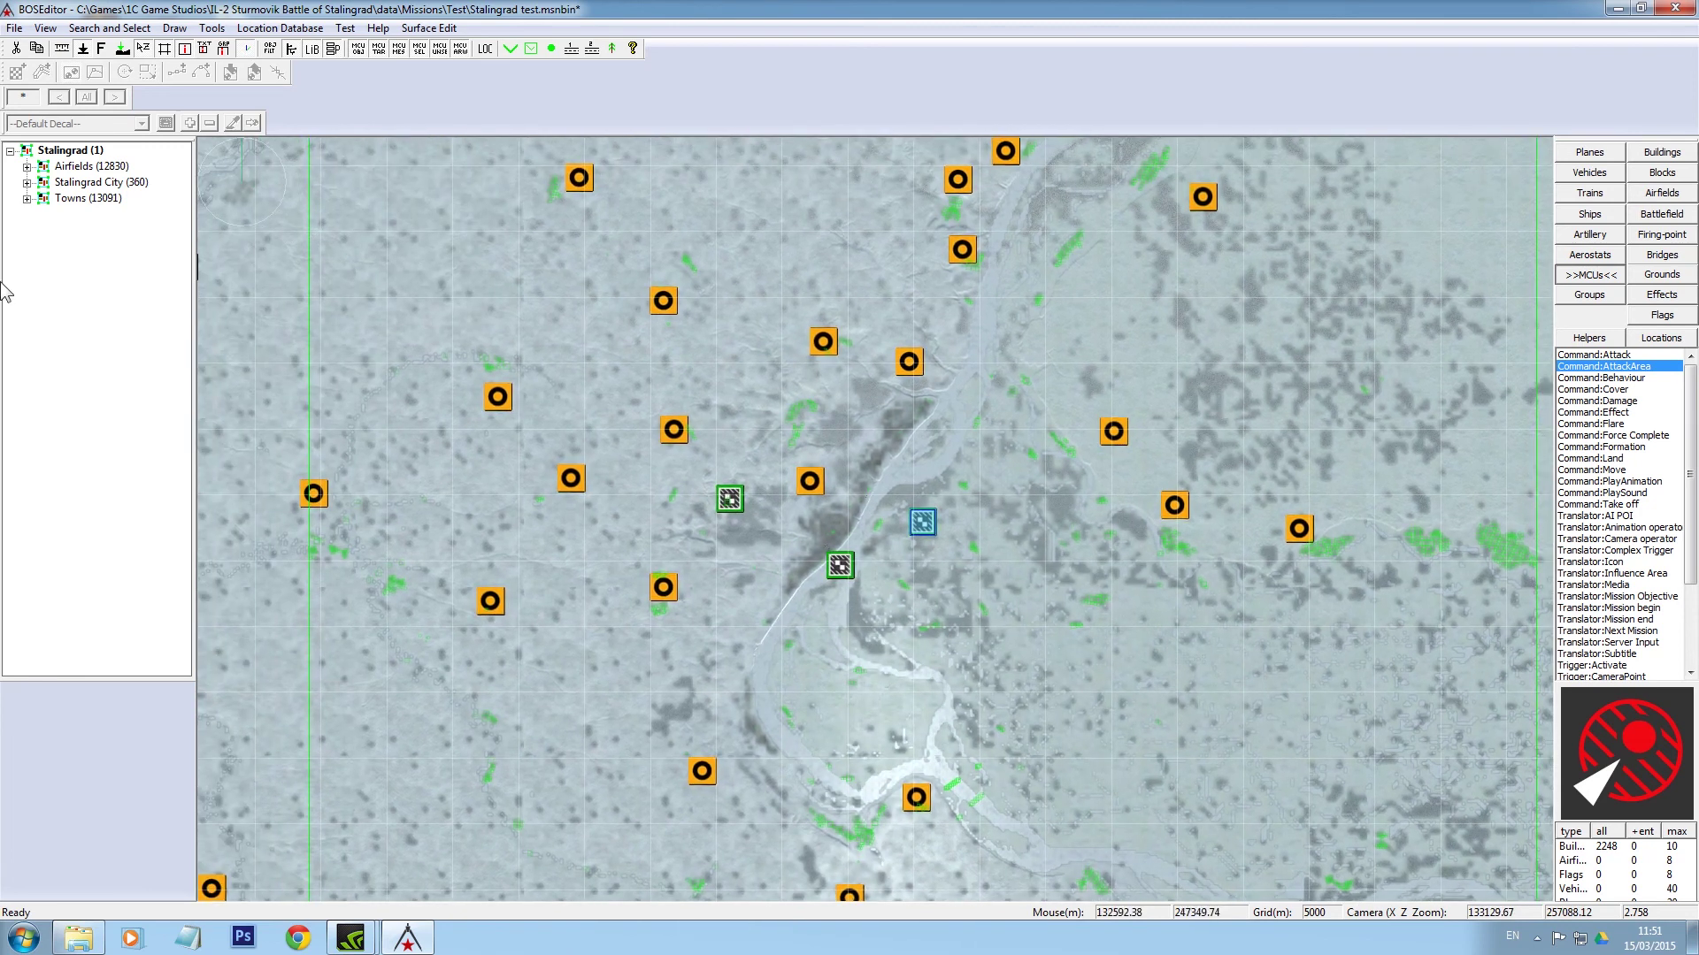
{"action": "left_click", "coordinate": [26, 183]}
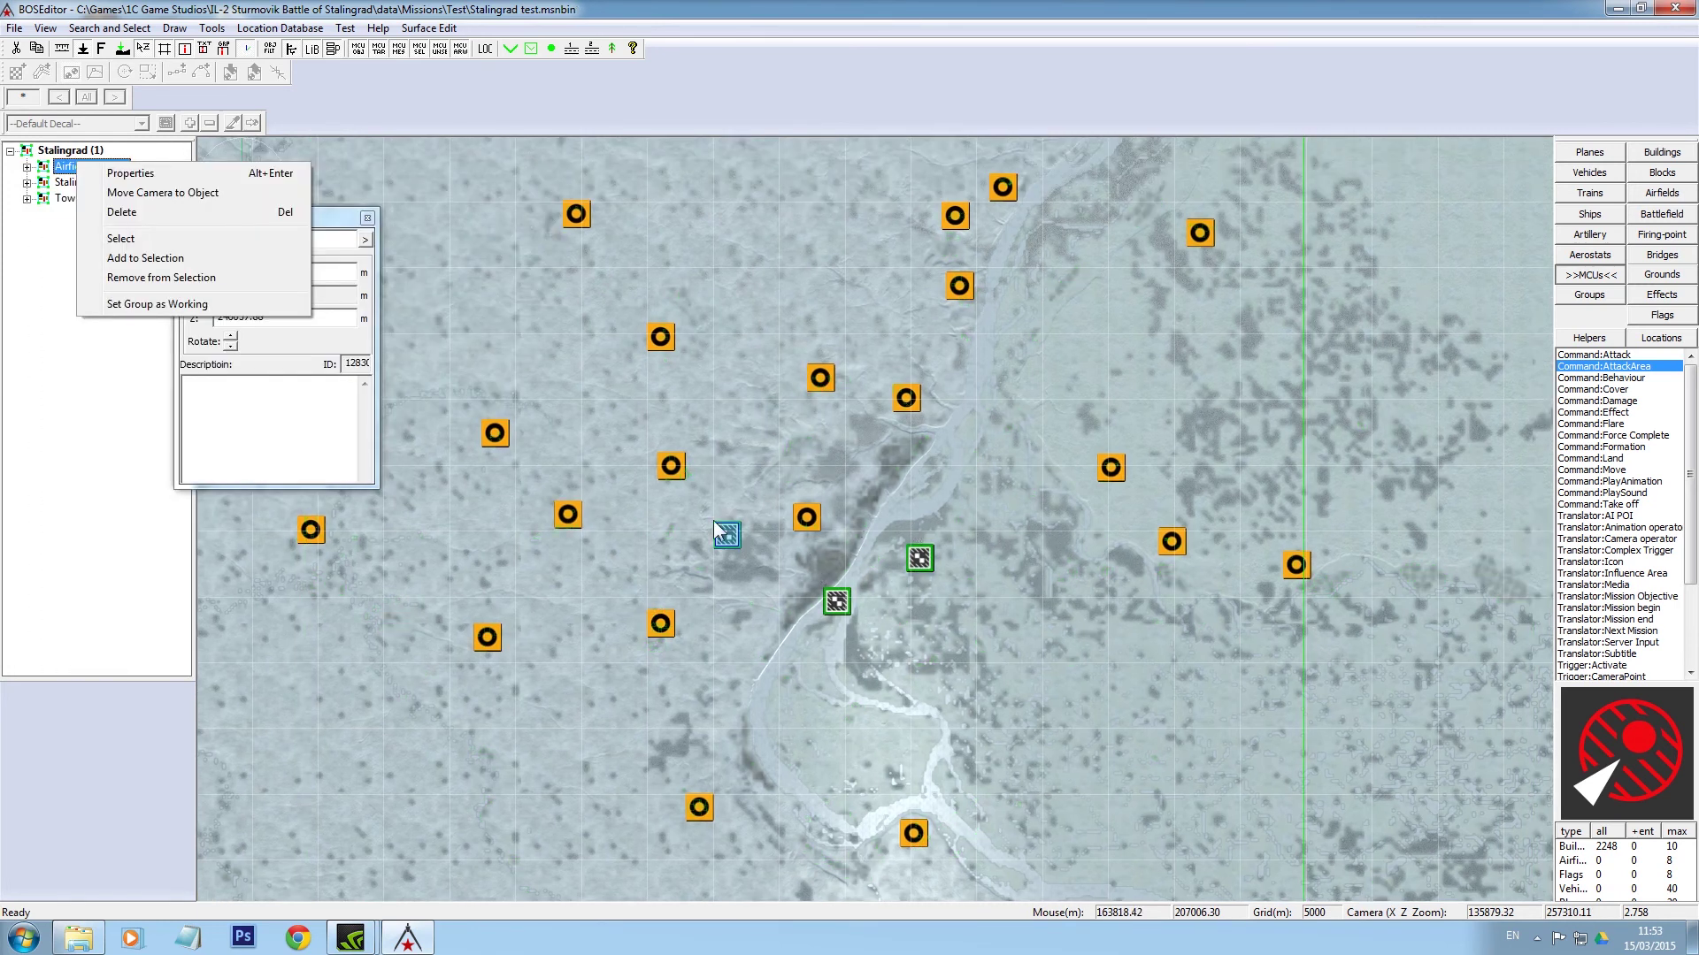
{"action": "left_click", "coordinate": [770, 474]}
{"action": "left_click", "coordinate": [770, 474]}
{"action": "left_click", "coordinate": [730, 532]}
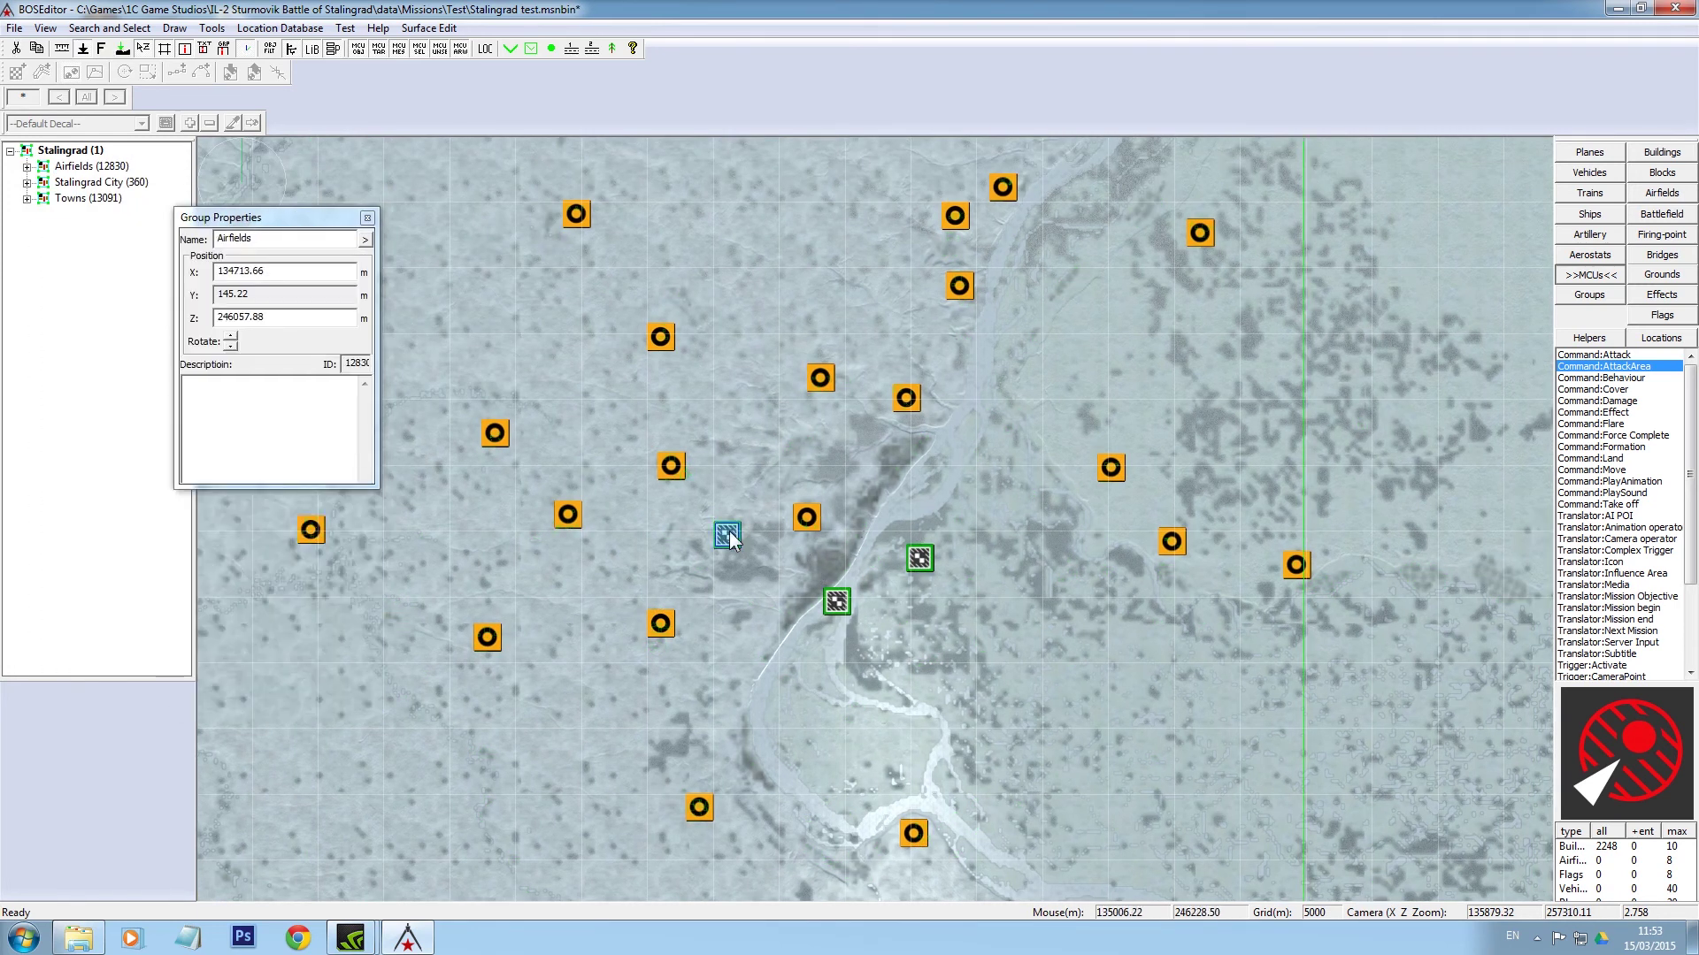
{"action": "right_click", "coordinate": [87, 168]}
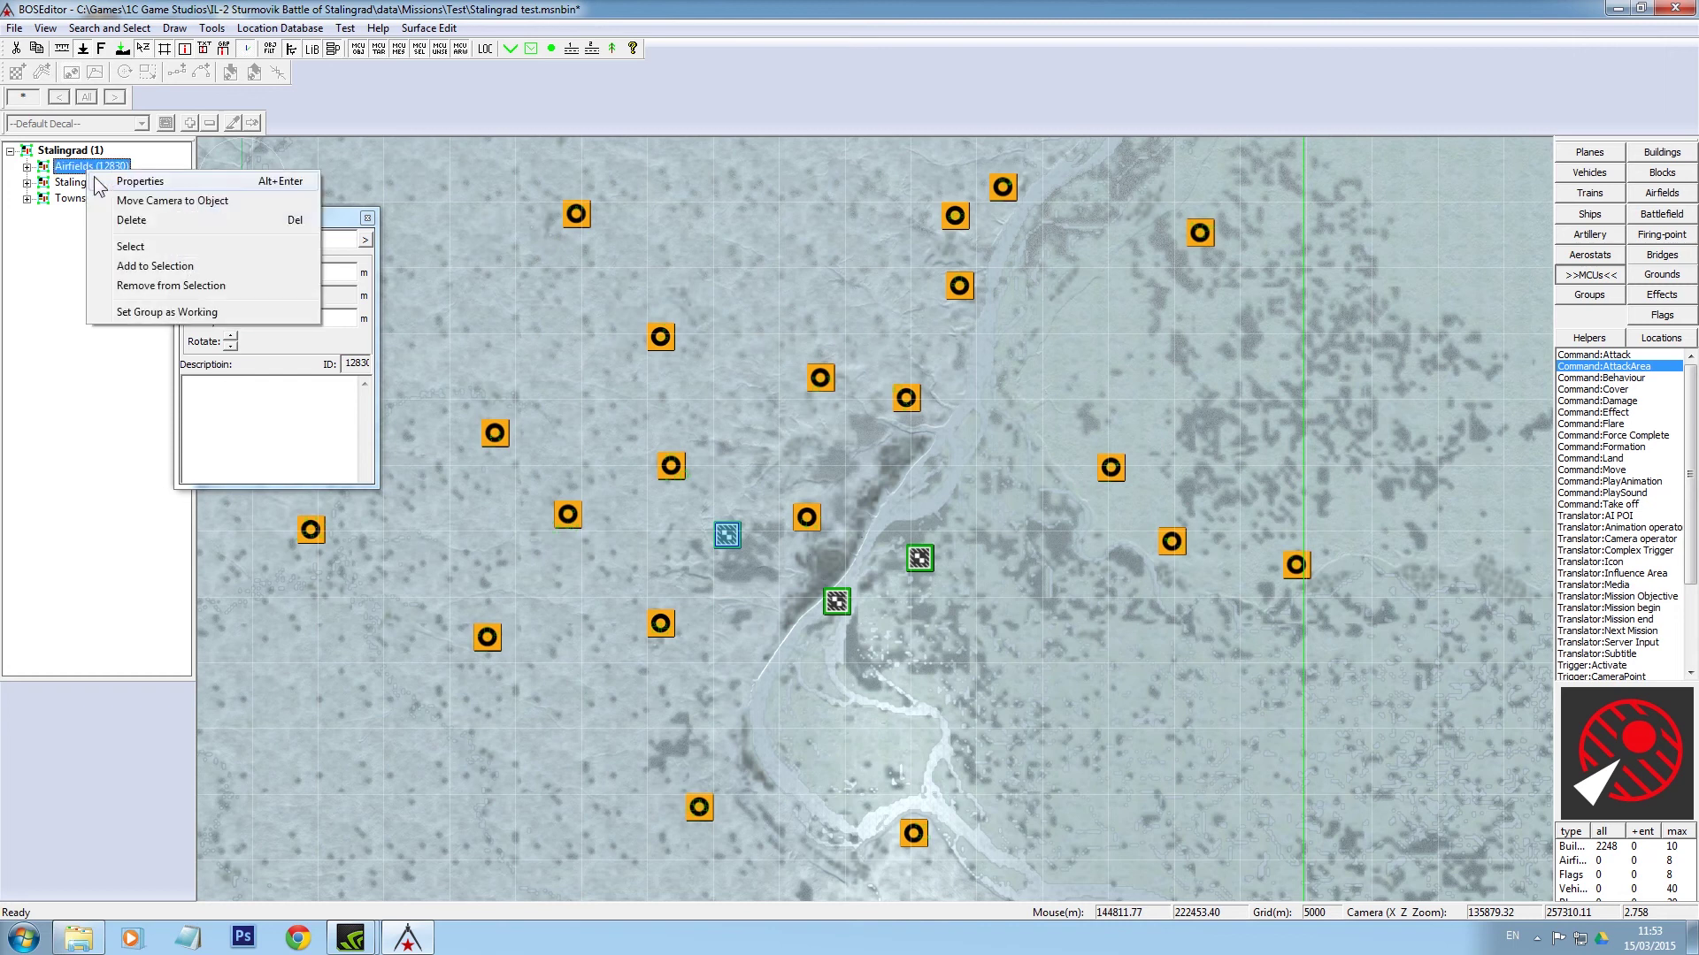
{"action": "left_click", "coordinate": [130, 246]}
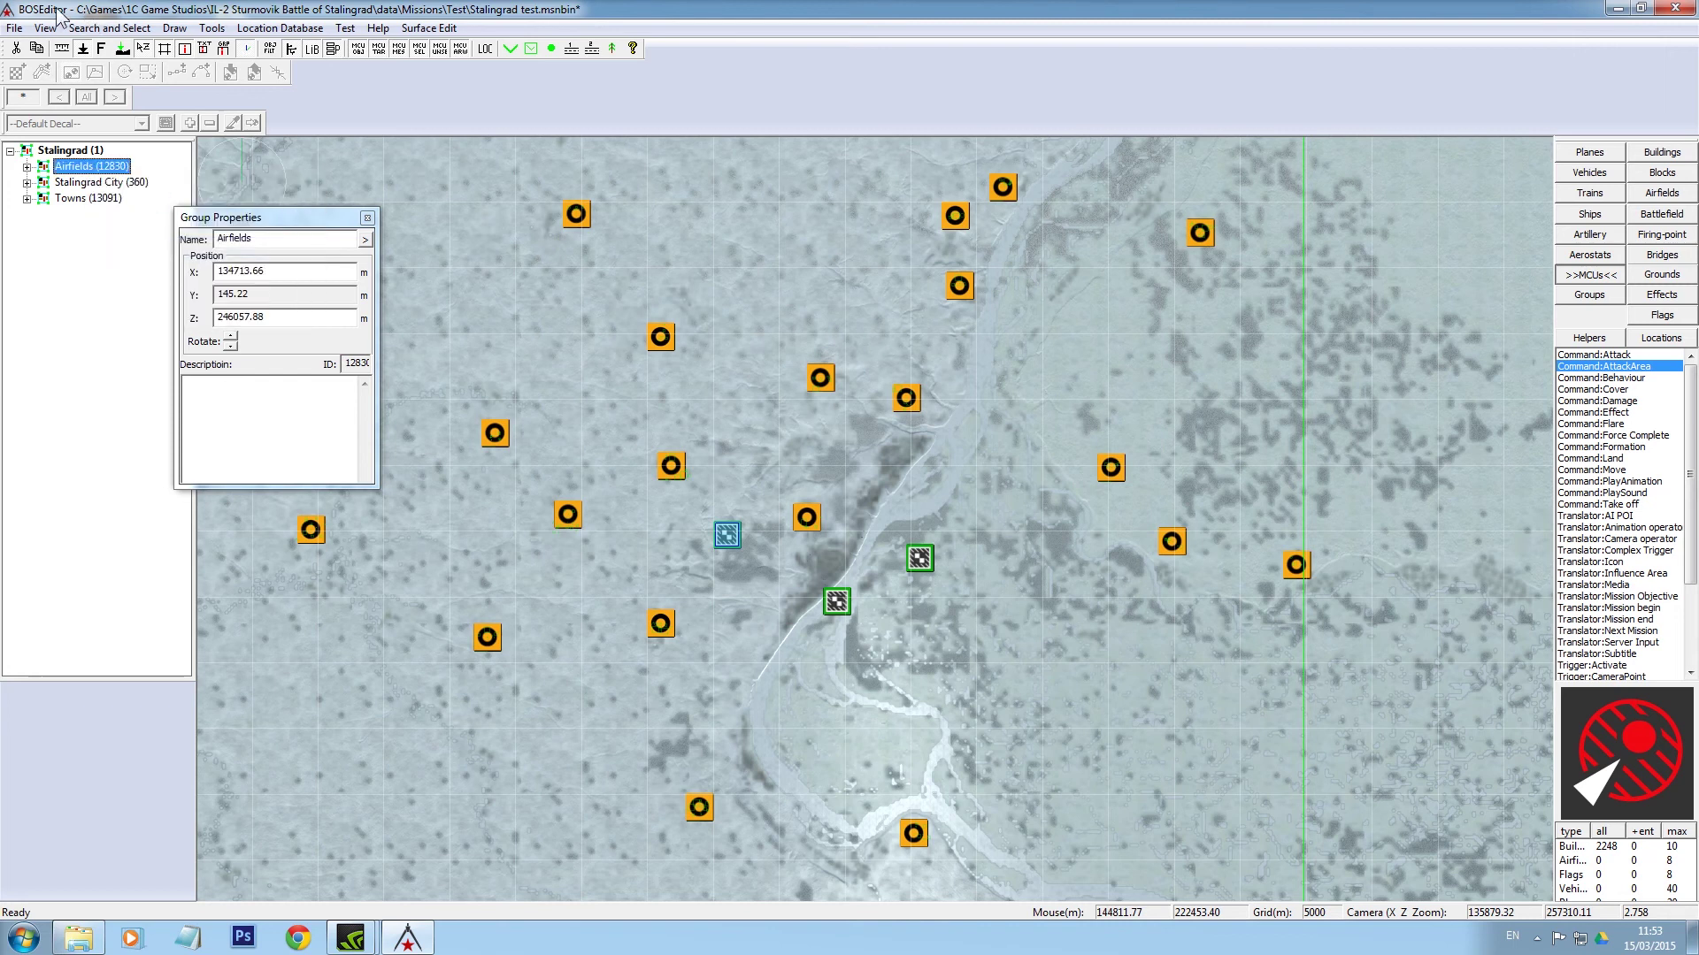
- Save the selected Airfields group to the Template Groups folder as a group file named "50K Stalingrad airfields"
{"action": "left_click", "coordinate": [14, 28]}
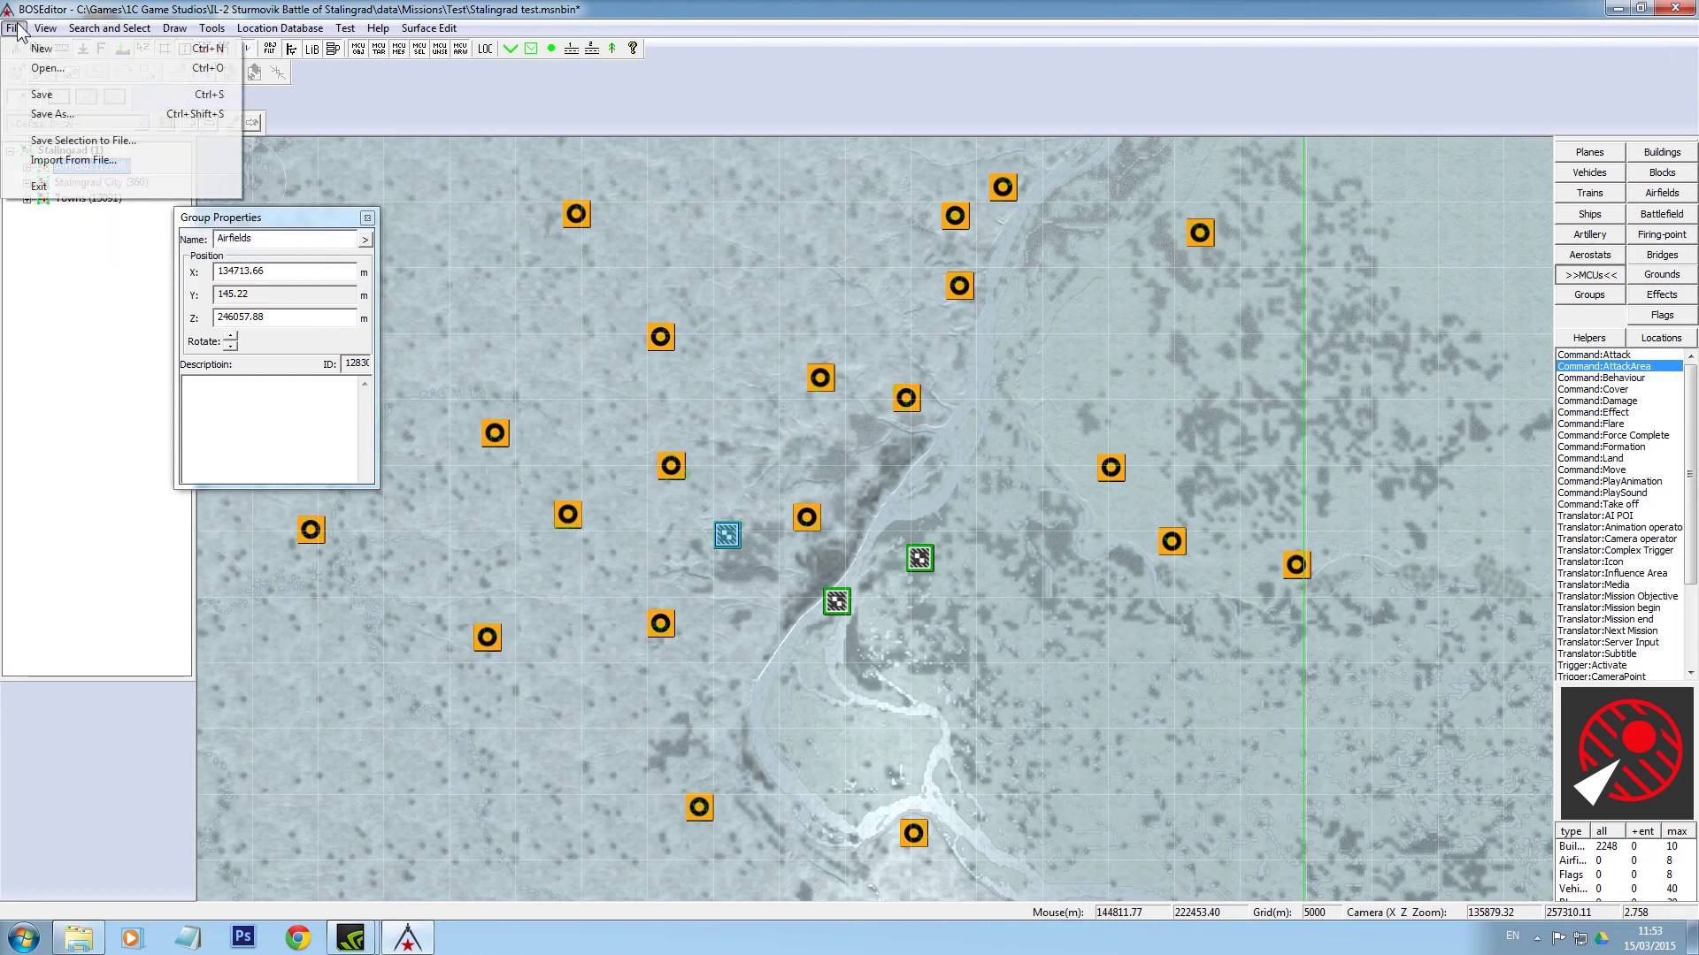
{"action": "left_click", "coordinate": [78, 141]}
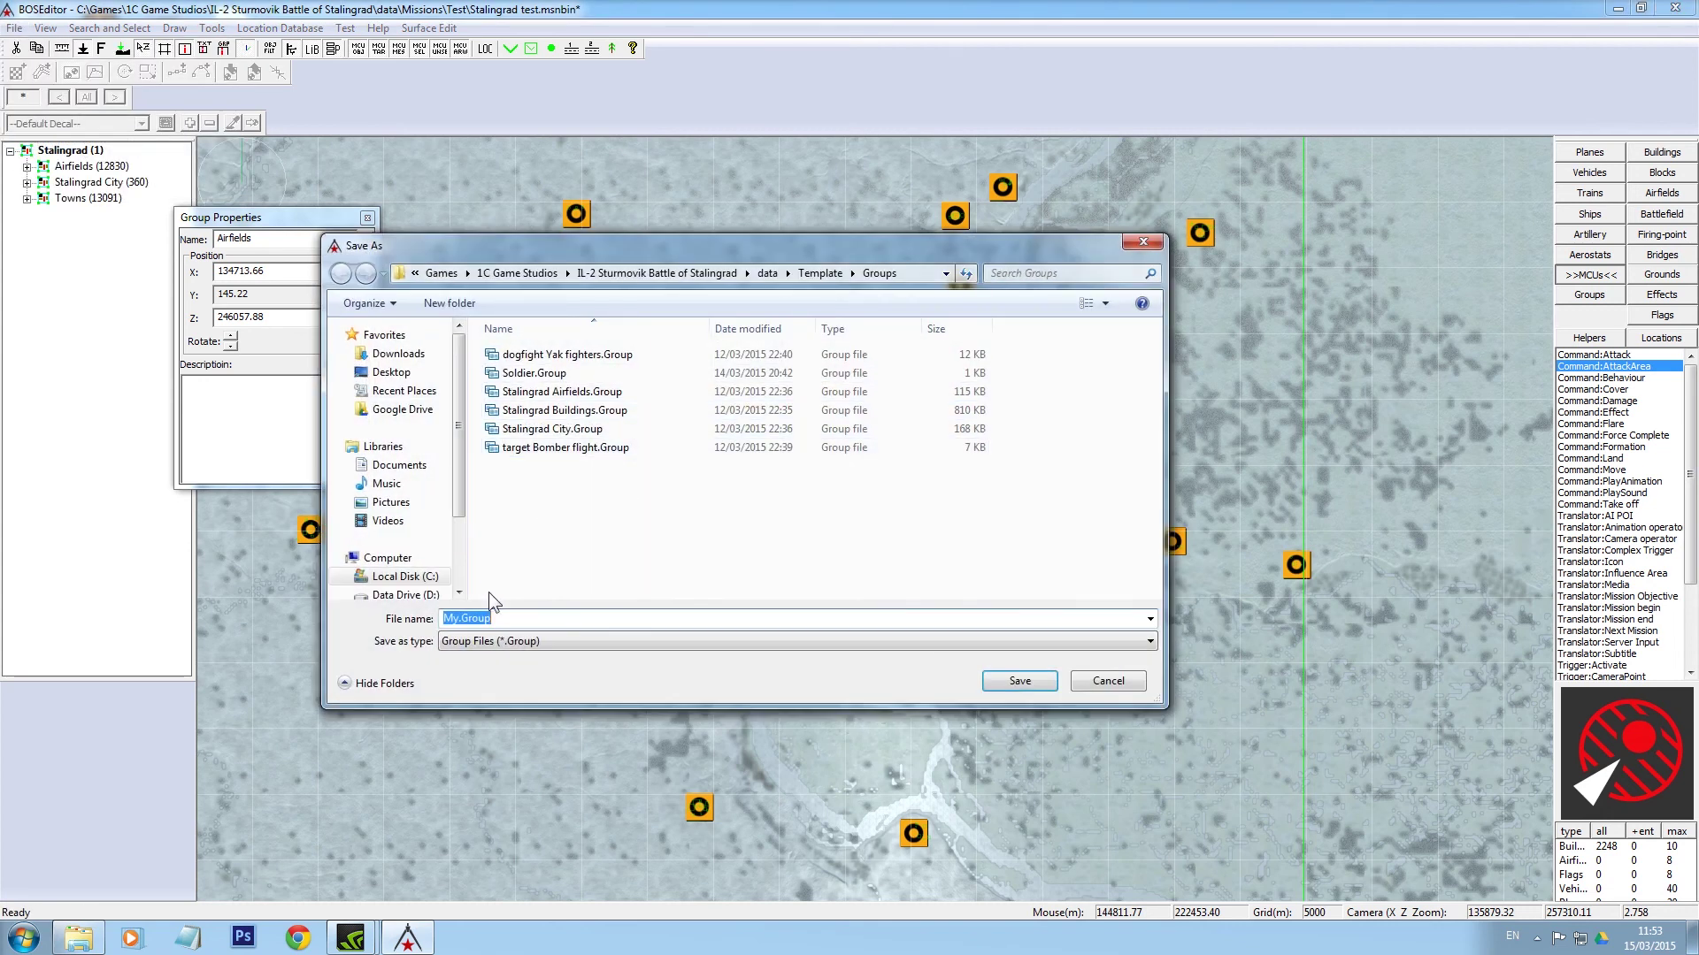
{"action": "left_click", "coordinate": [459, 619]}
{"action": "type", "text": "50K Stali"}
{"action": "type", "text": "grad"}
{"action": "key", "text": "BackSpace"}
{"action": "key", "text": "BackSpace"}
{"action": "key", "text": "BackSpace"}
{"action": "key", "text": "BackSpace"}
{"action": "type", "text": "ngrad airfields"}
{"action": "left_click", "coordinate": [1029, 681]}
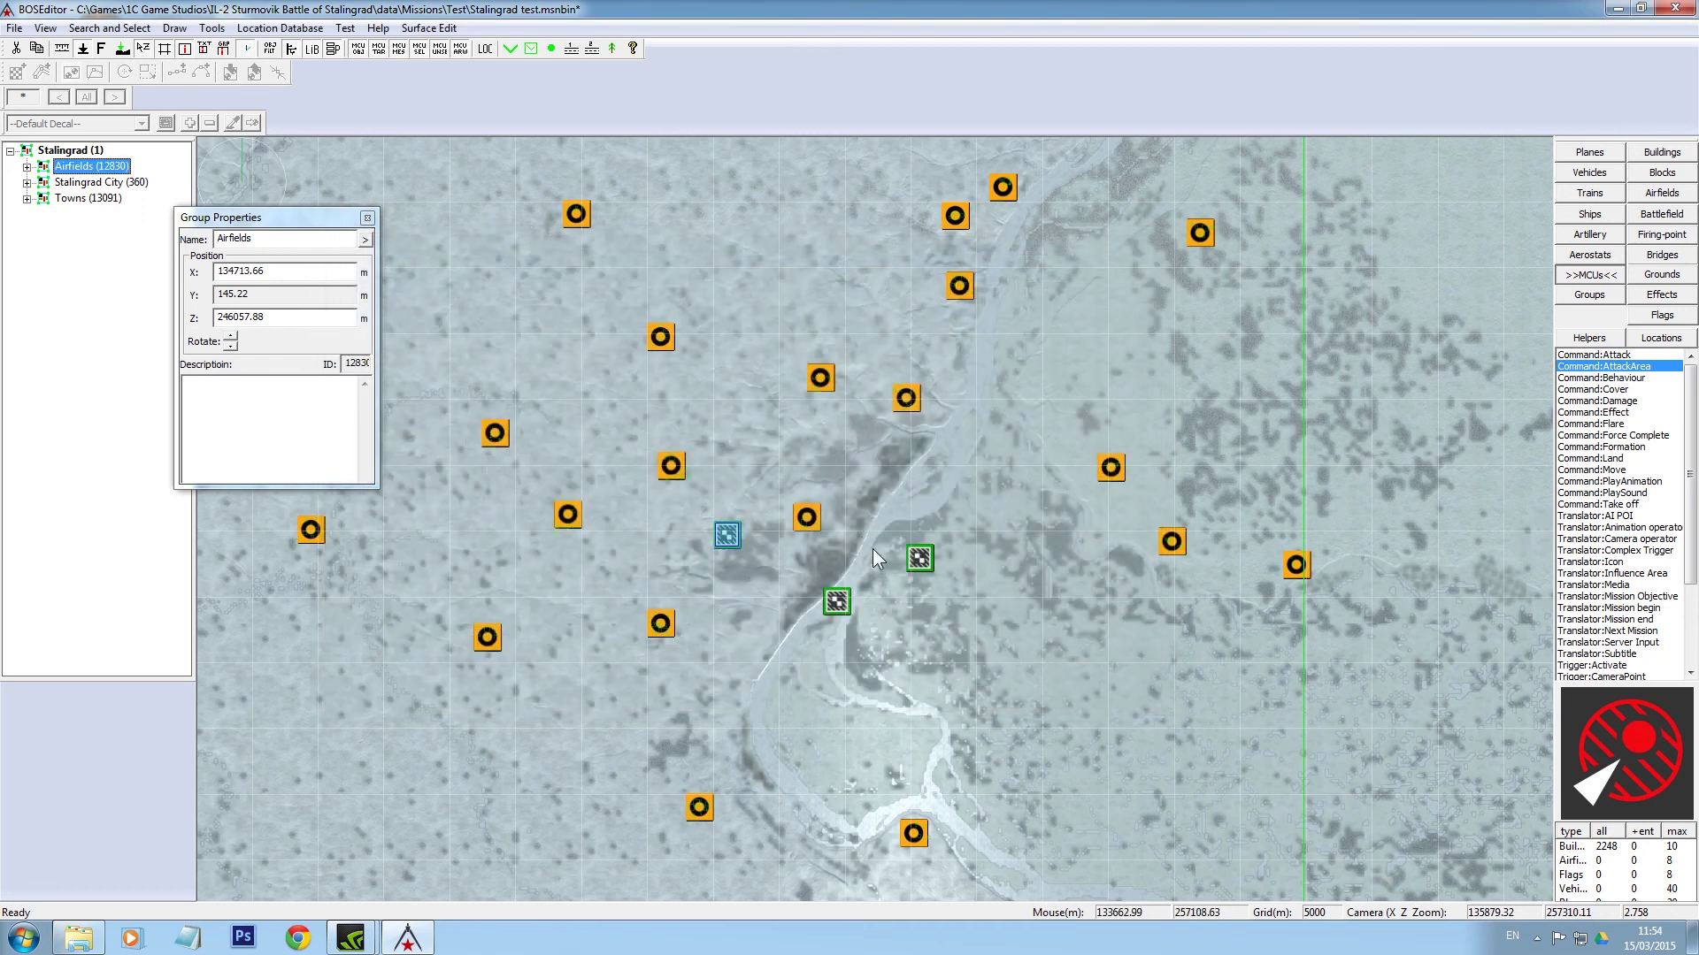